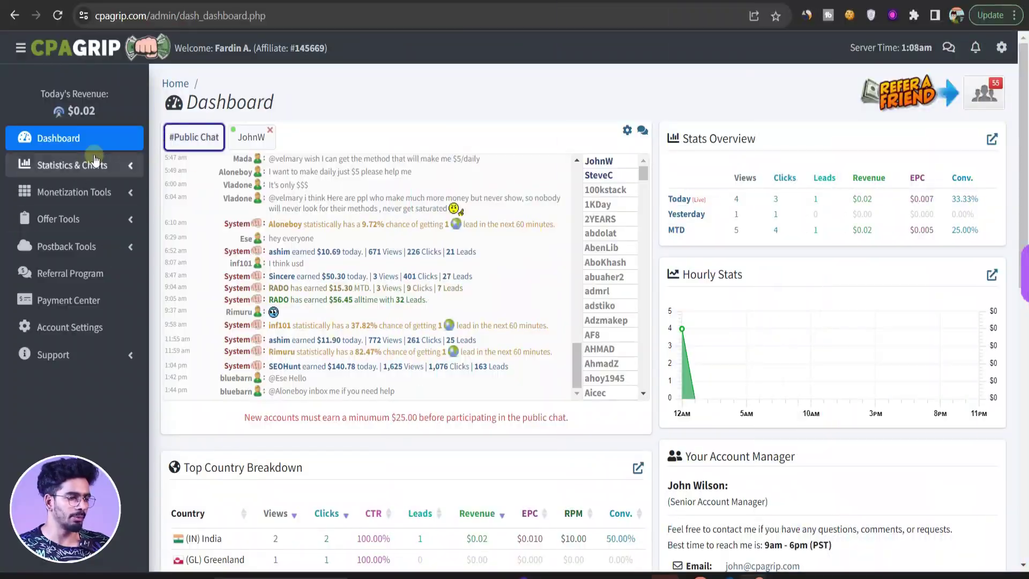
# Examine the CPAGrip dashboard's stats overview, hourly stats and top country breakdown
pyautogui.scroll(-10, 369, 516)
pyautogui.scroll(10, 369, 516)
pyautogui.scroll(-8, 236, 347)
pyautogui.scroll(8, 406, 126)
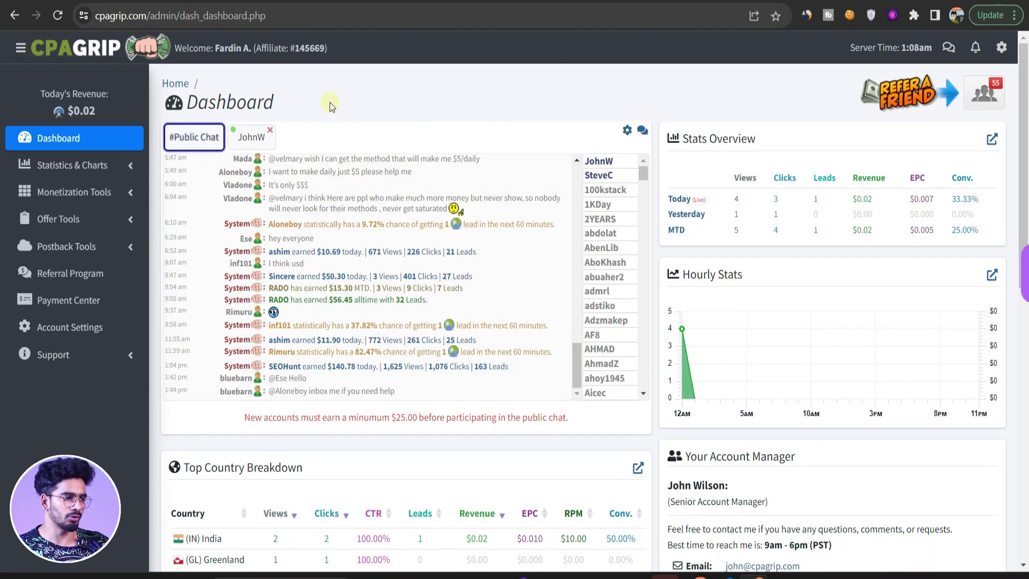
pyautogui.moveTo(692, 424); pyautogui.dragTo(539, 116)
pyautogui.click(588, 125)
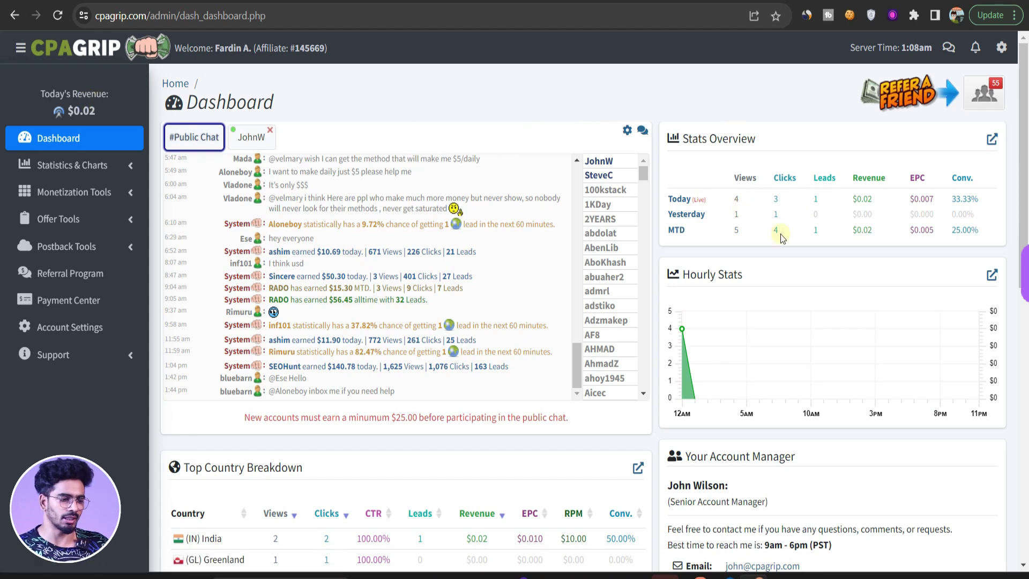
pyautogui.scroll(-5, 296, 320)
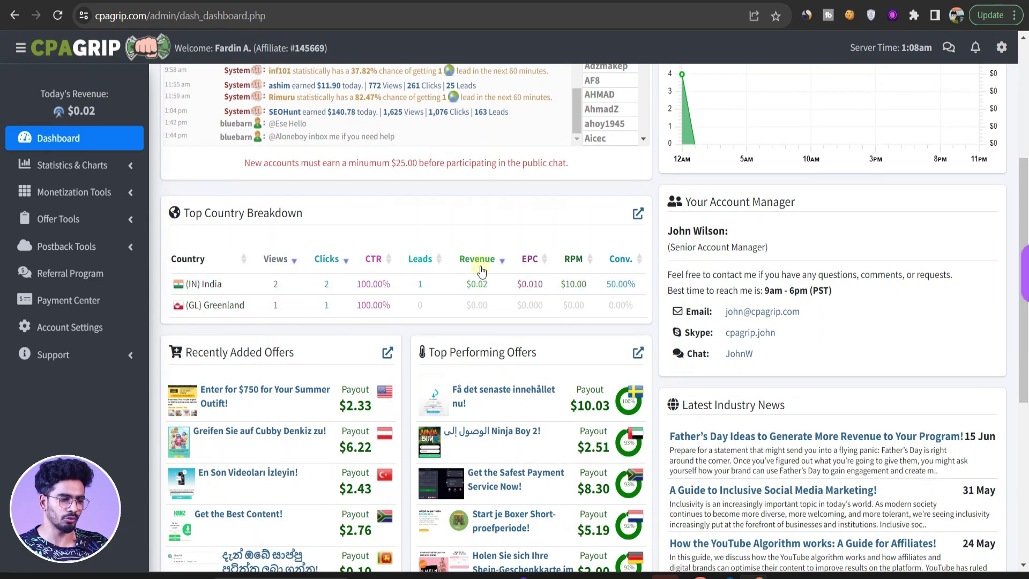
pyautogui.scroll(5, 511, 218)
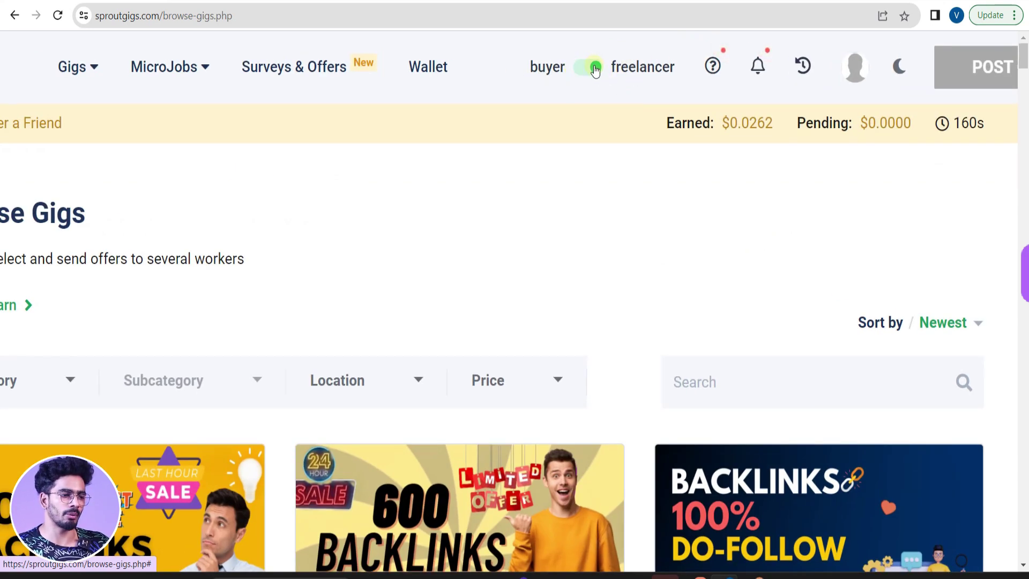
# Switch the SproutGigs account to buyer mode and start a cryptocurrency deposit from its wallet
pyautogui.click(596, 69)
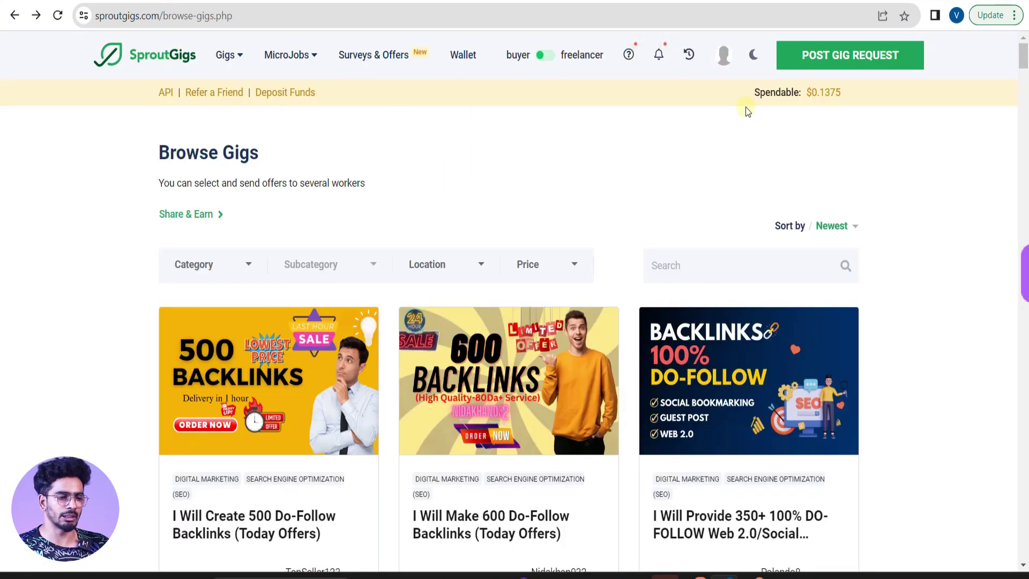
pyautogui.scroll(5, 824, 101)
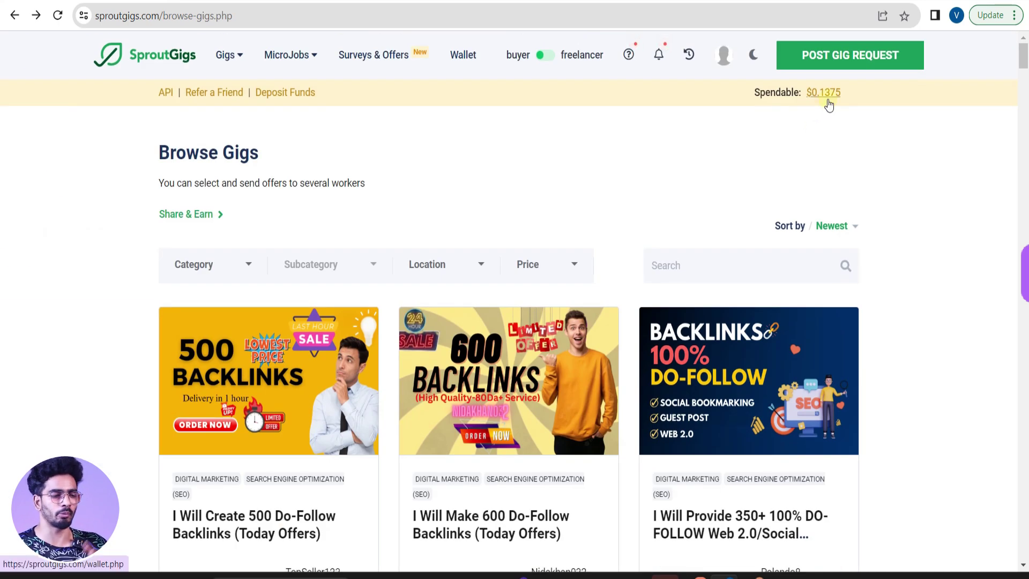
pyautogui.click(826, 101)
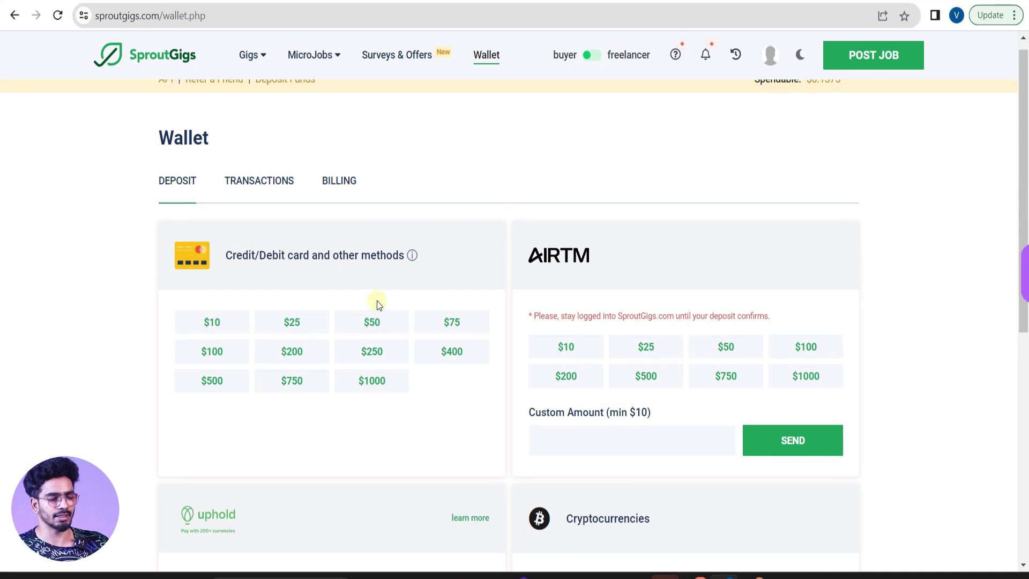
pyautogui.scroll(-5, 551, 265)
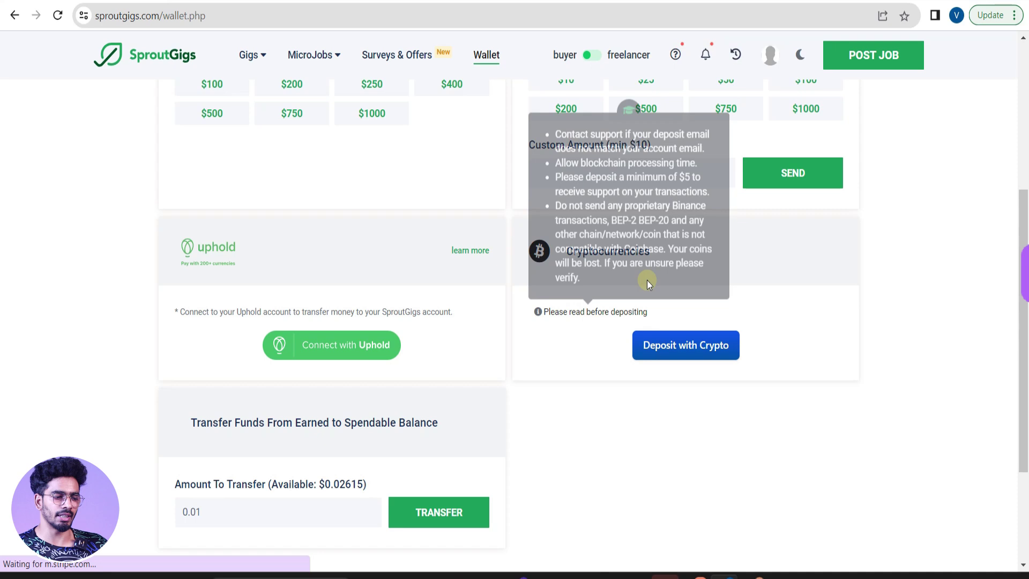
pyautogui.click(694, 357)
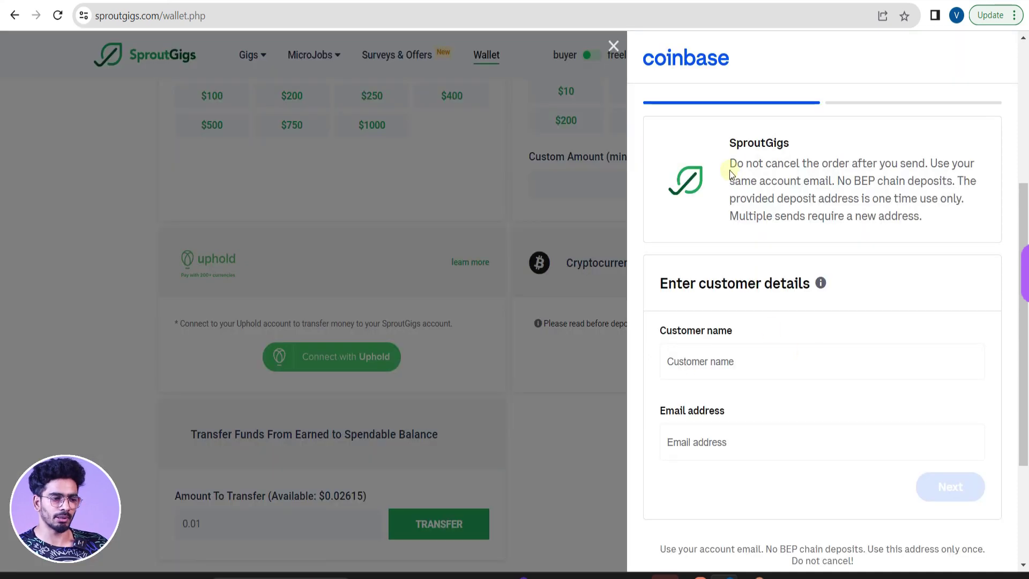
# Fill in the customer's name and e-mail for the Coinbase deposit and proceed to the payment methods
pyautogui.click(728, 361)
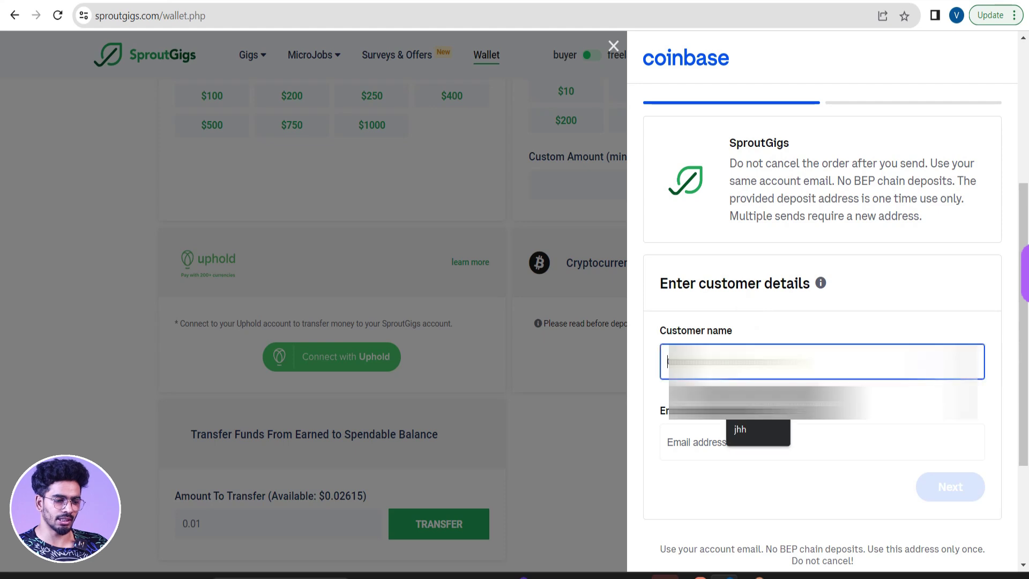
pyautogui.press('Down')
pyautogui.press('Return')
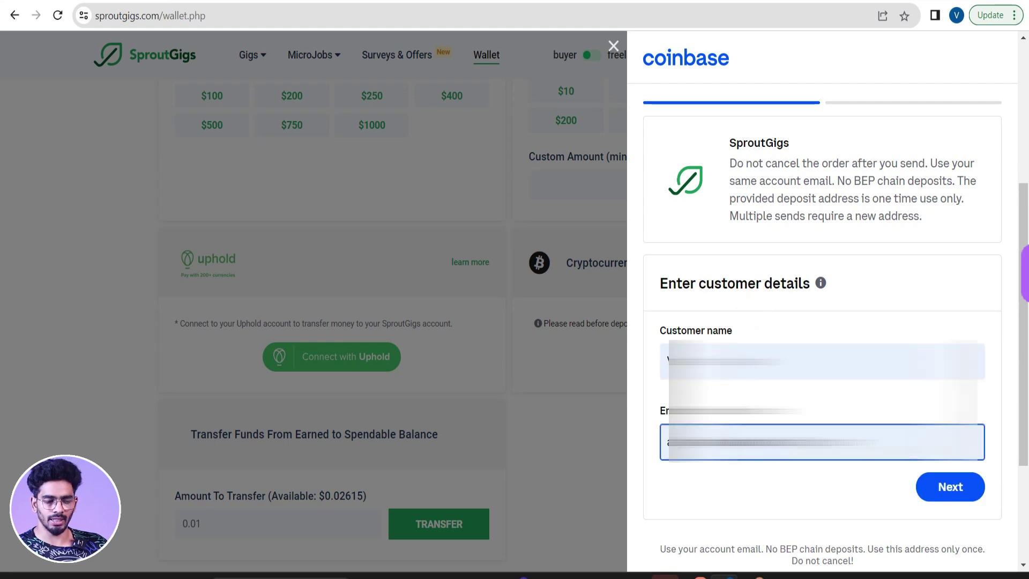
pyautogui.click(946, 487)
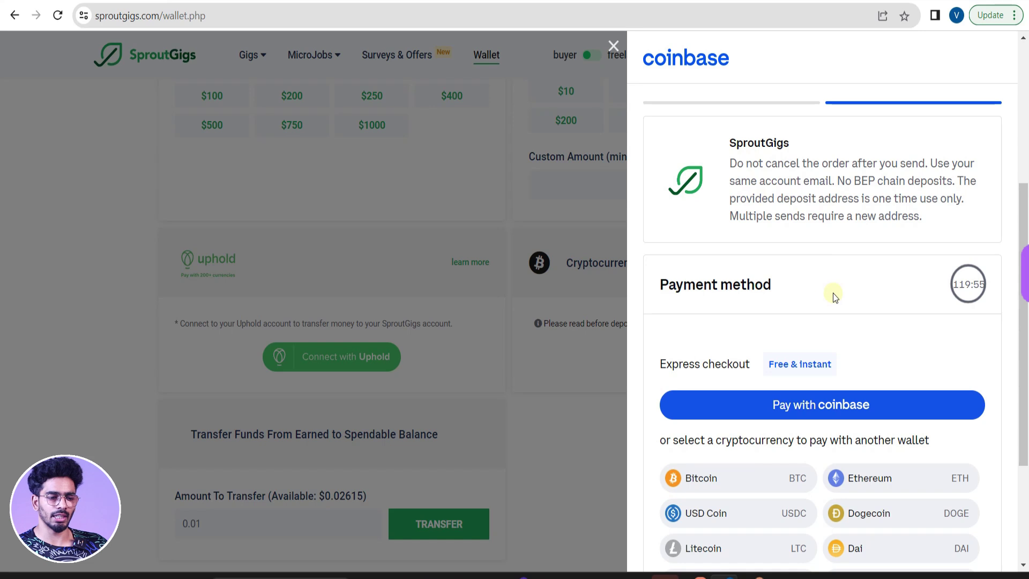
pyautogui.scroll(-5, 860, 356)
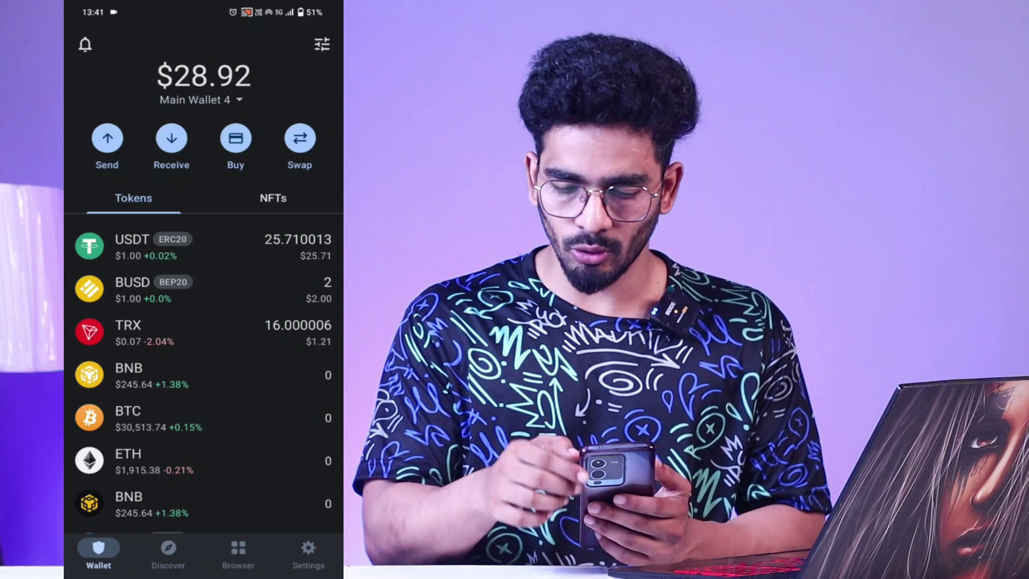
pyautogui.click(305, 556)
pyautogui.click(123, 89)
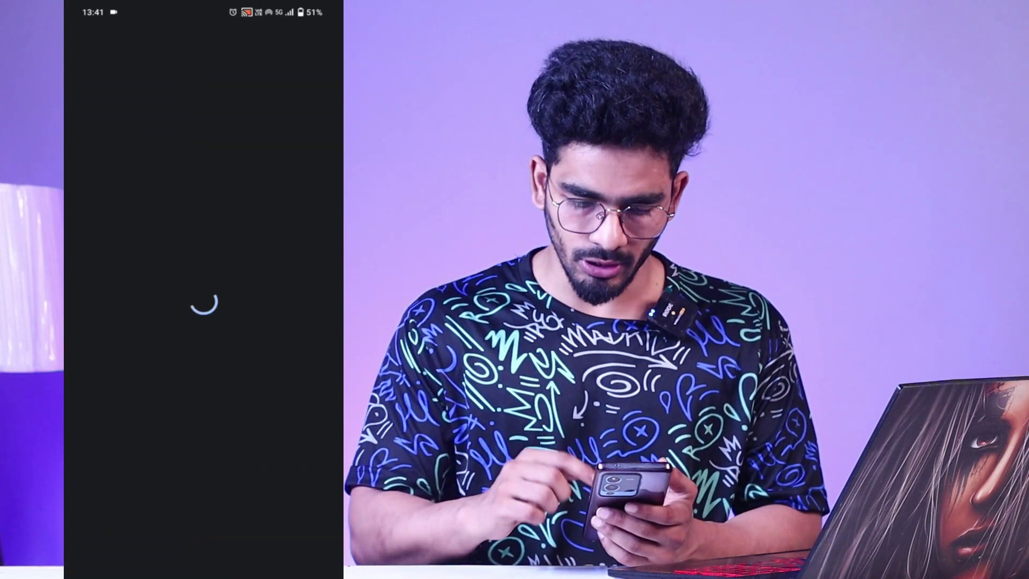
pyautogui.scroll(10, 262, 274)
pyautogui.click(85, 46)
pyautogui.click(99, 552)
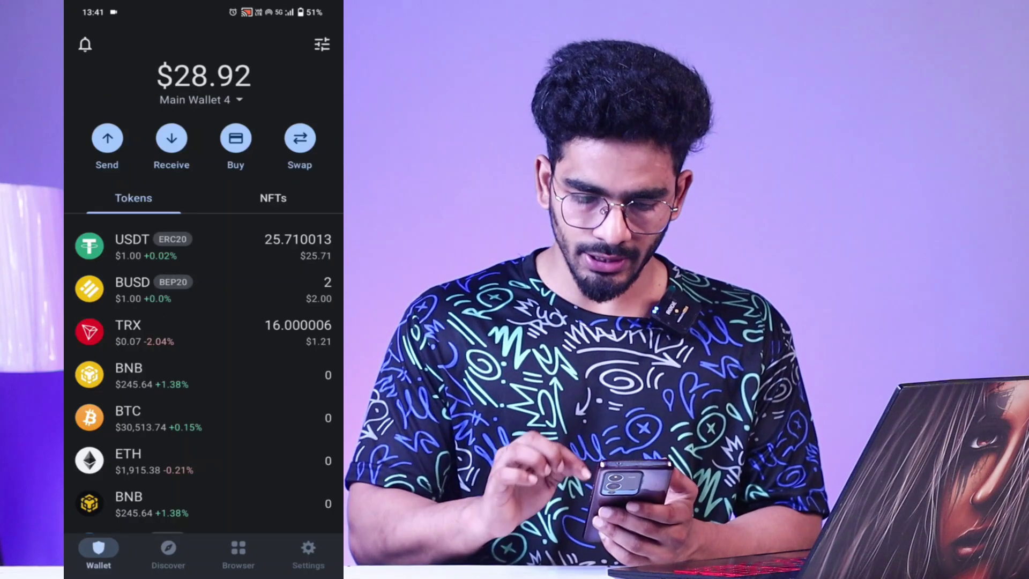
# In the mobile crypto wallet, start sending USDT (ERC20) and scan the deposit's QR code as the recipient address
pyautogui.moveTo(146, 244); pyautogui.dragTo(287, 247)
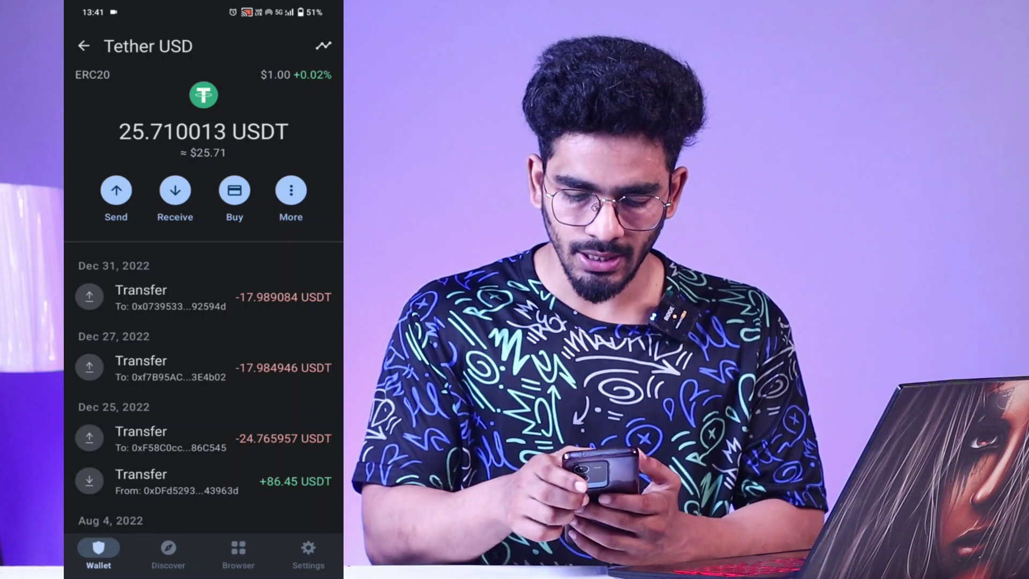
pyautogui.click(117, 191)
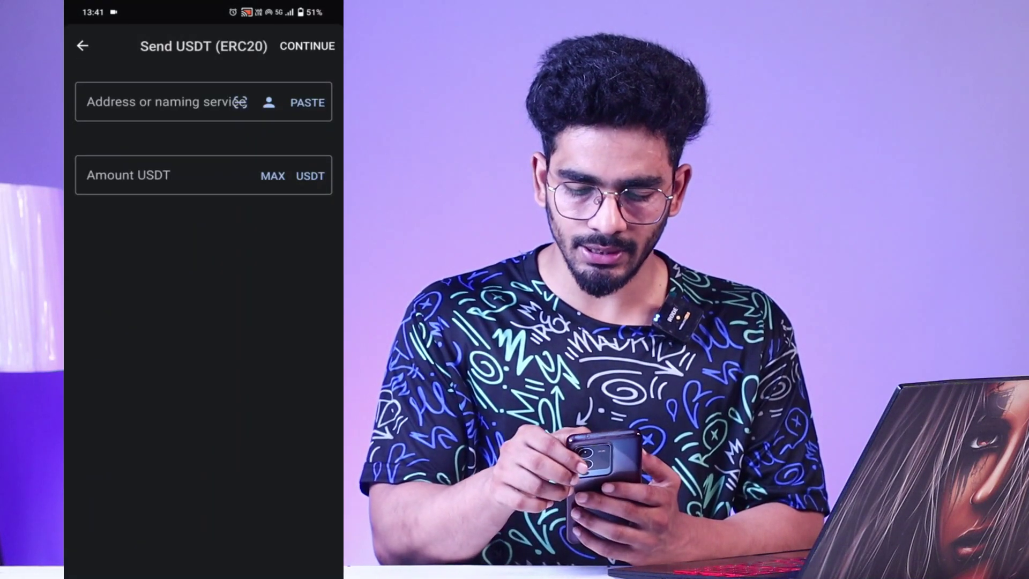
pyautogui.click(240, 102)
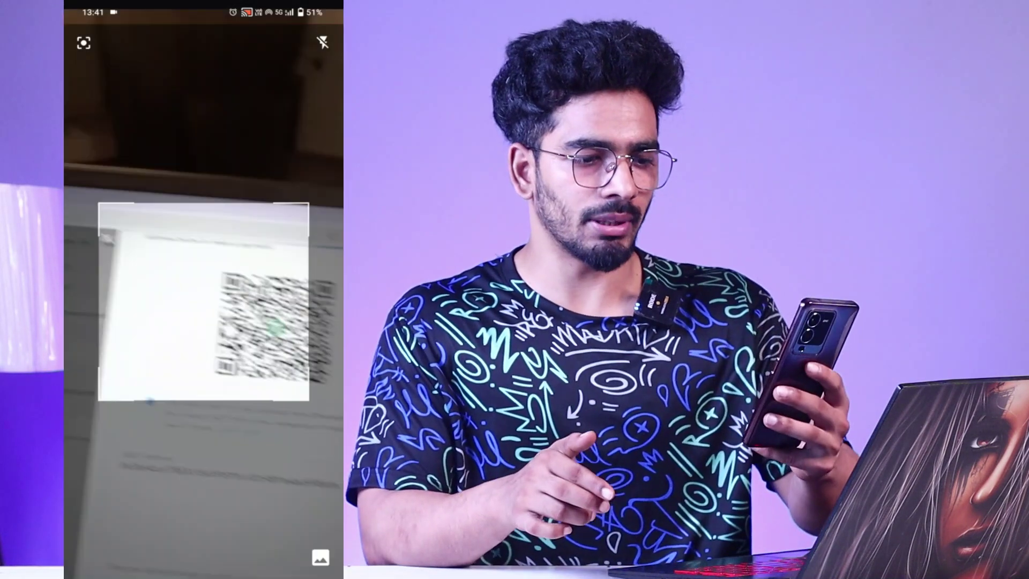
# Set the transfer amount to 15 USDT and confirm sending it to the scanned address
pyautogui.click(172, 177)
pyautogui.click(304, 526)
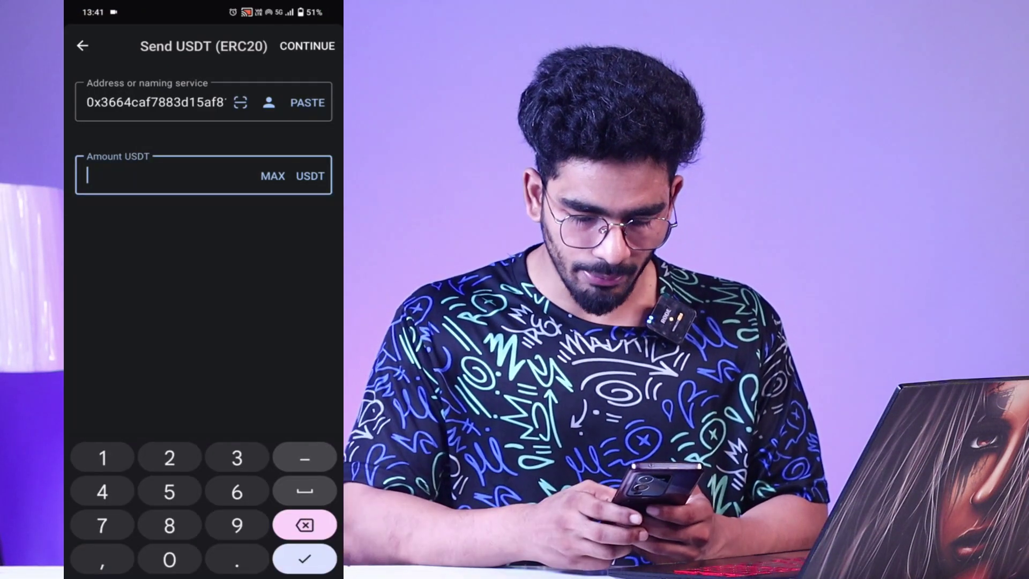
pyautogui.write('12')
pyautogui.press('BackSpace')
pyautogui.write('5')
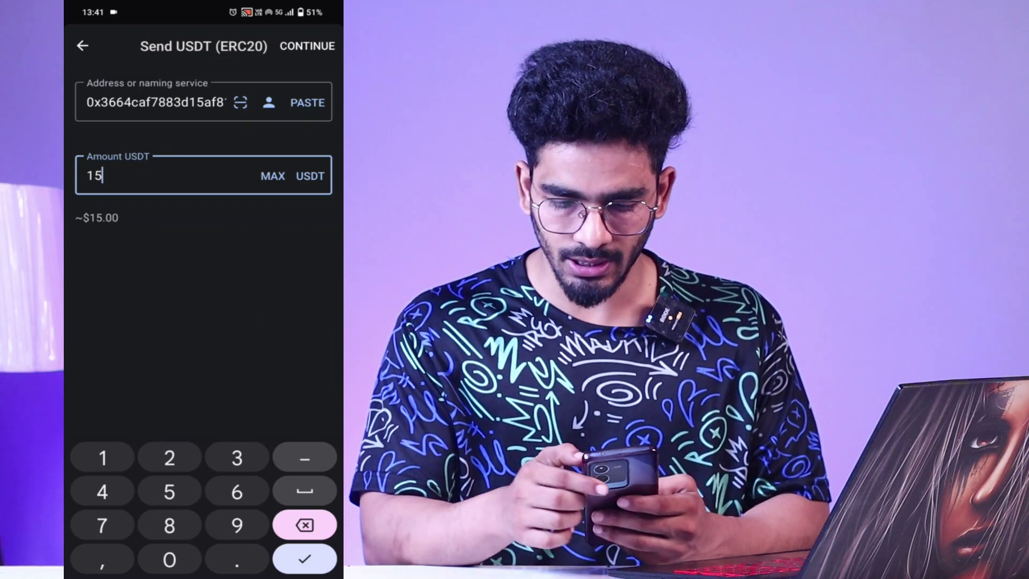
pyautogui.click(307, 46)
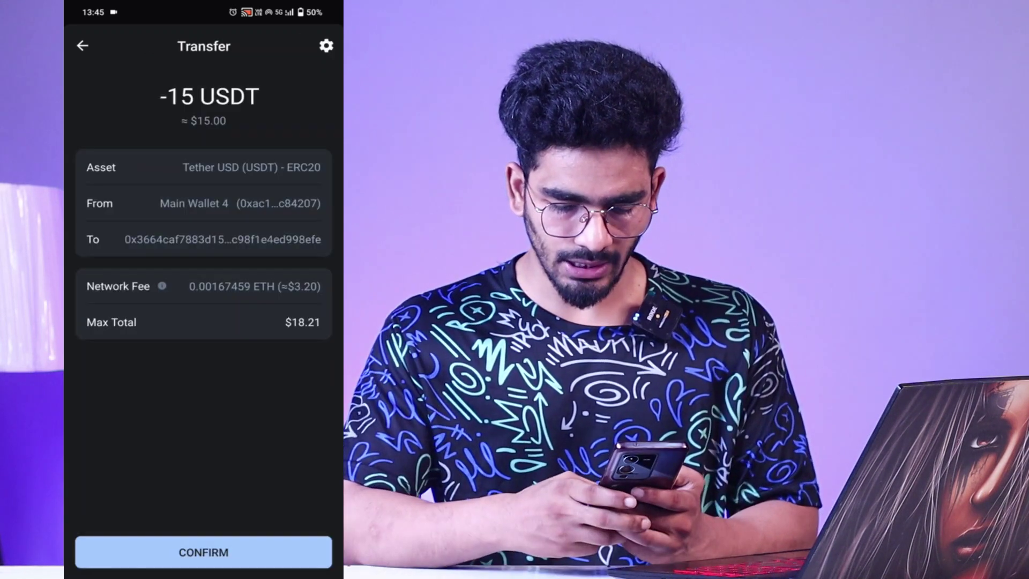
pyautogui.click(207, 552)
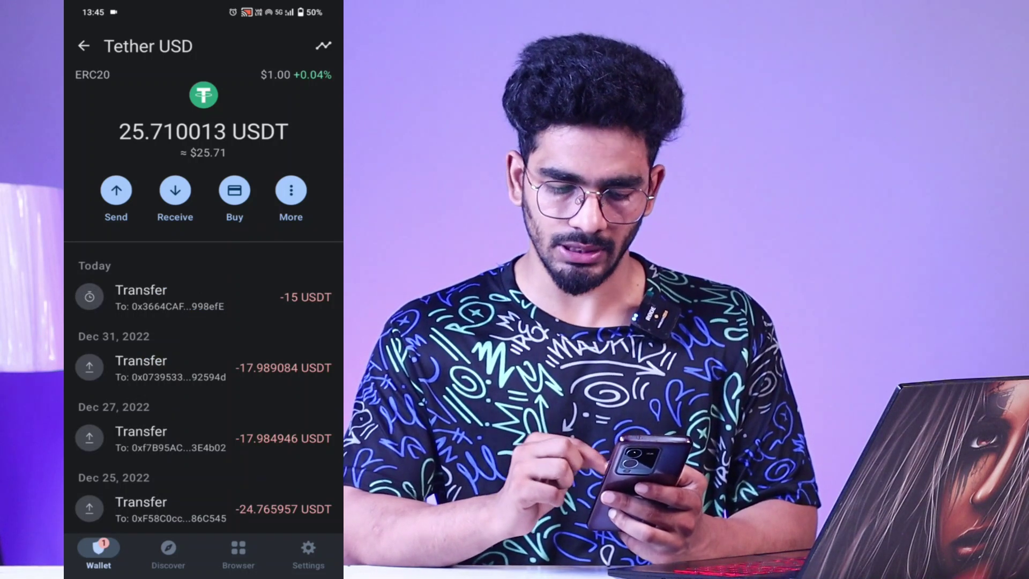
pyautogui.click(255, 301)
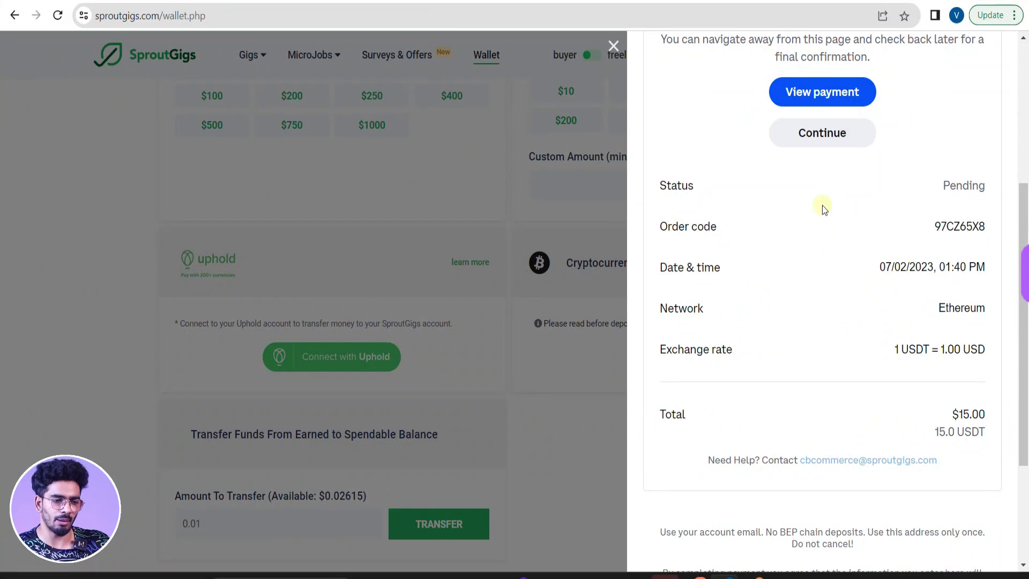
# Review the Coinbase payment's status and total in SproutGigs, and leave the deposit confirmation
pyautogui.moveTo(965, 189)
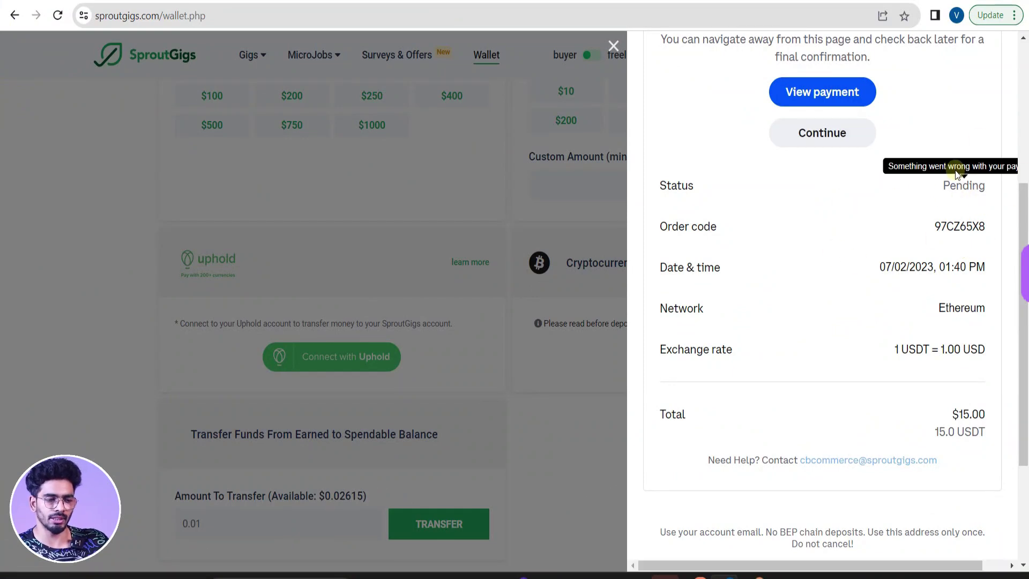
pyautogui.scroll(5, 841, 258)
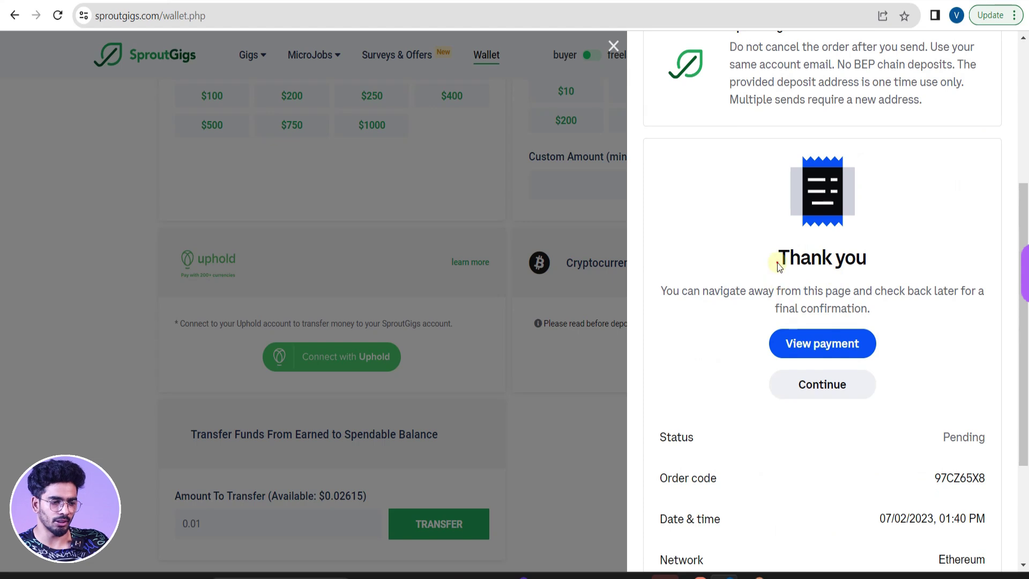
pyautogui.scroll(-5, 834, 326)
pyautogui.scroll(1, 834, 328)
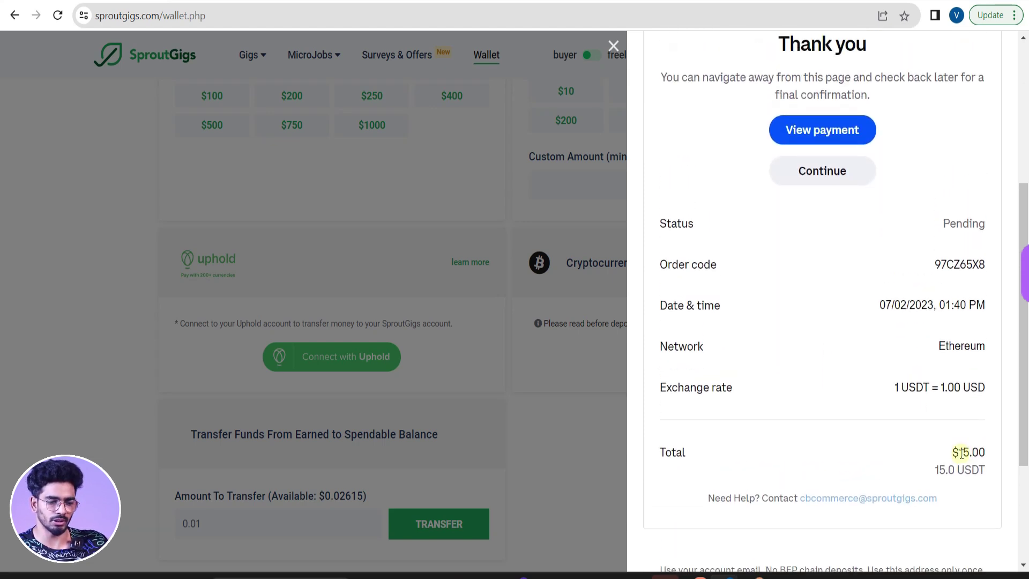
pyautogui.scroll(6, 919, 386)
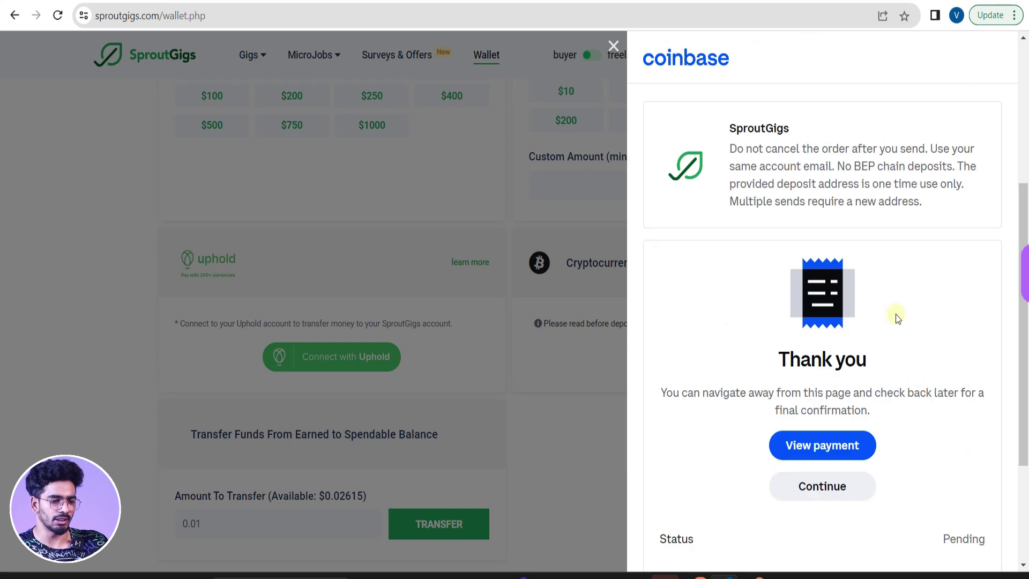
pyautogui.scroll(-1, 836, 376)
pyautogui.click(839, 407)
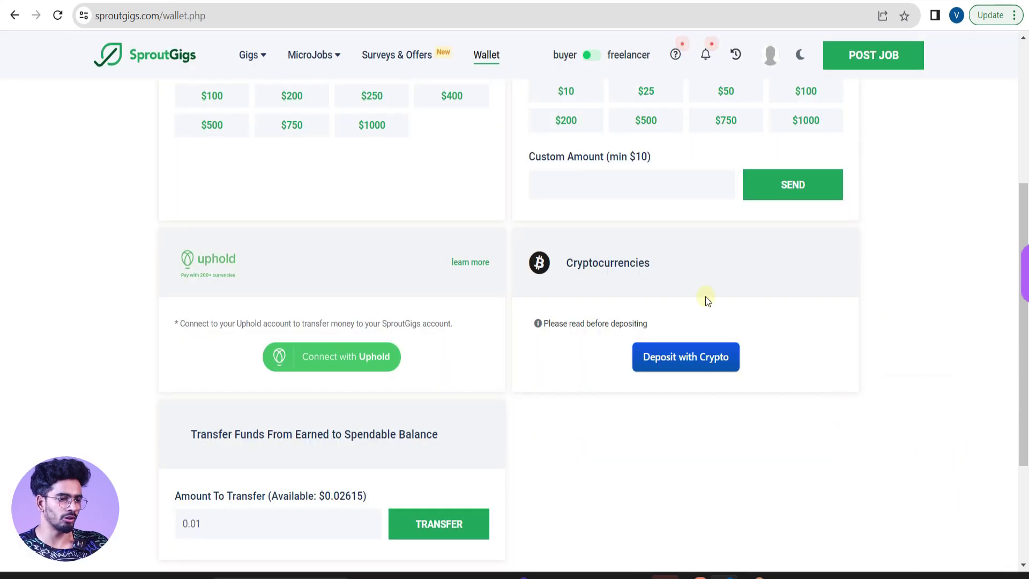
# Return to the Browse Gigs page and check the spendable balance
pyautogui.scroll(5, 637, 213)
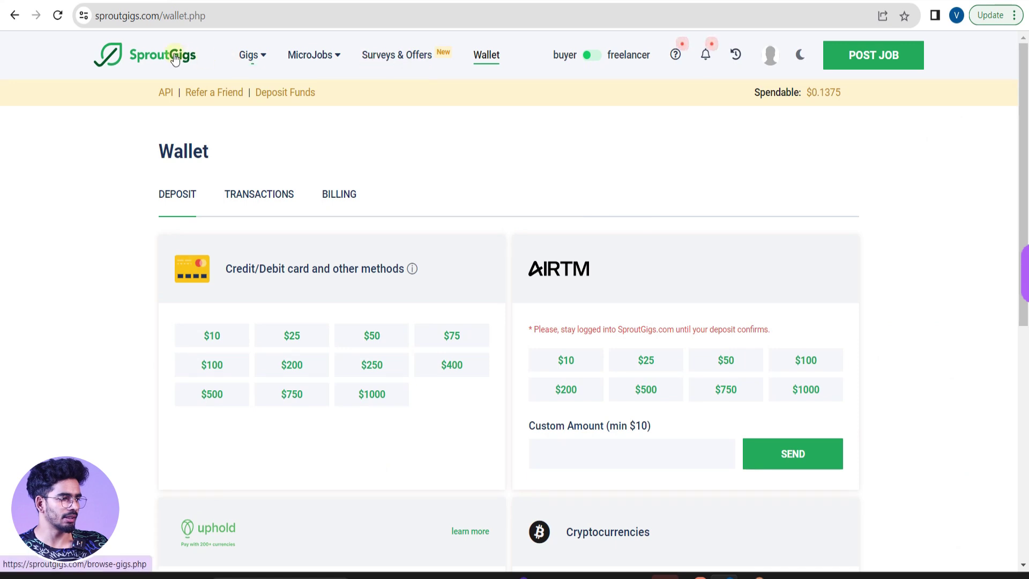
pyautogui.click(248, 55)
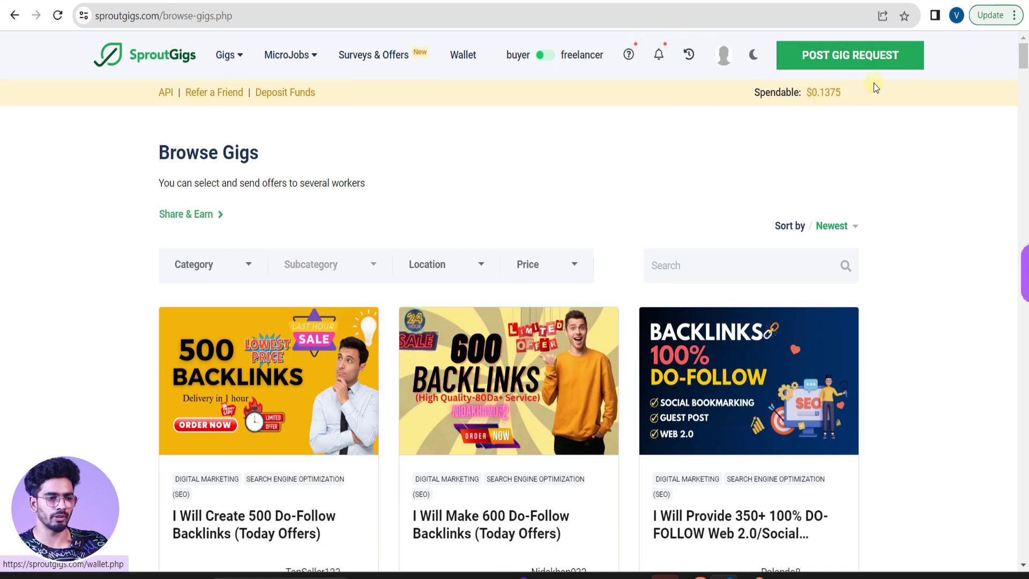
pyautogui.click(838, 96)
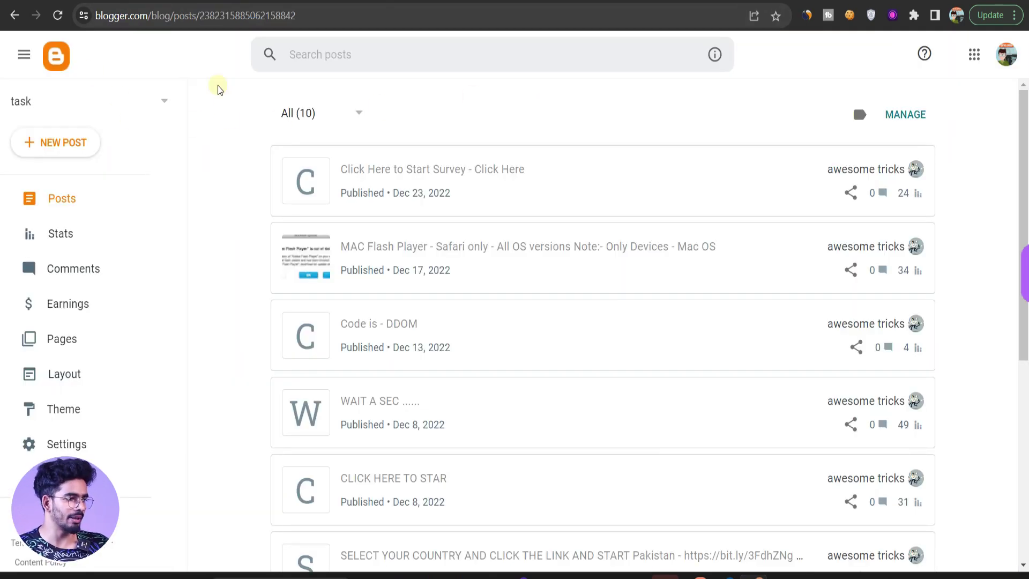
# Switch to Blogger and create a new blog titled "task Complete" with its own blogspot.com address
pyautogui.doubleClick(151, 16)
pyautogui.click(148, 17)
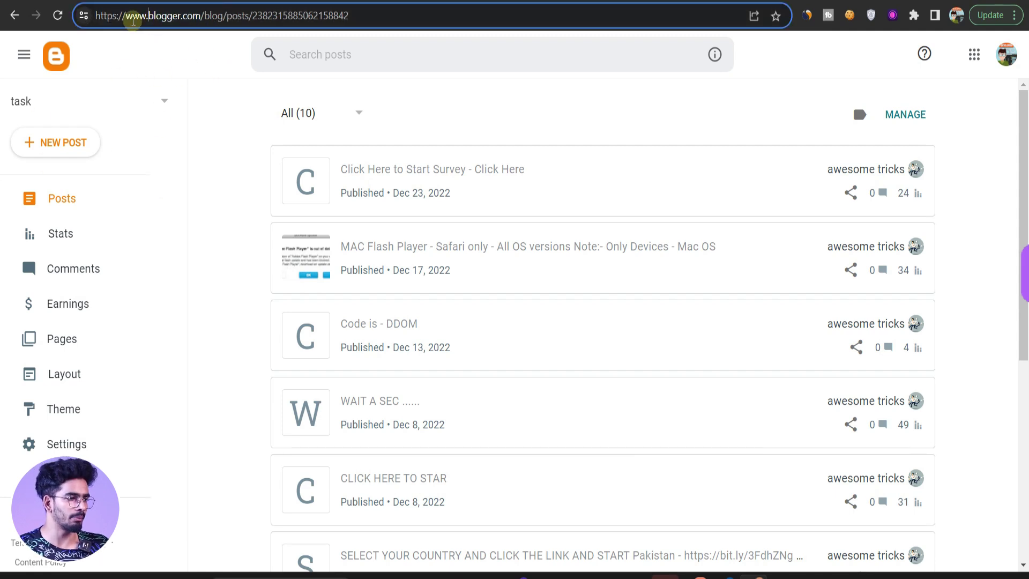
pyautogui.click(161, 101)
pyautogui.click(60, 247)
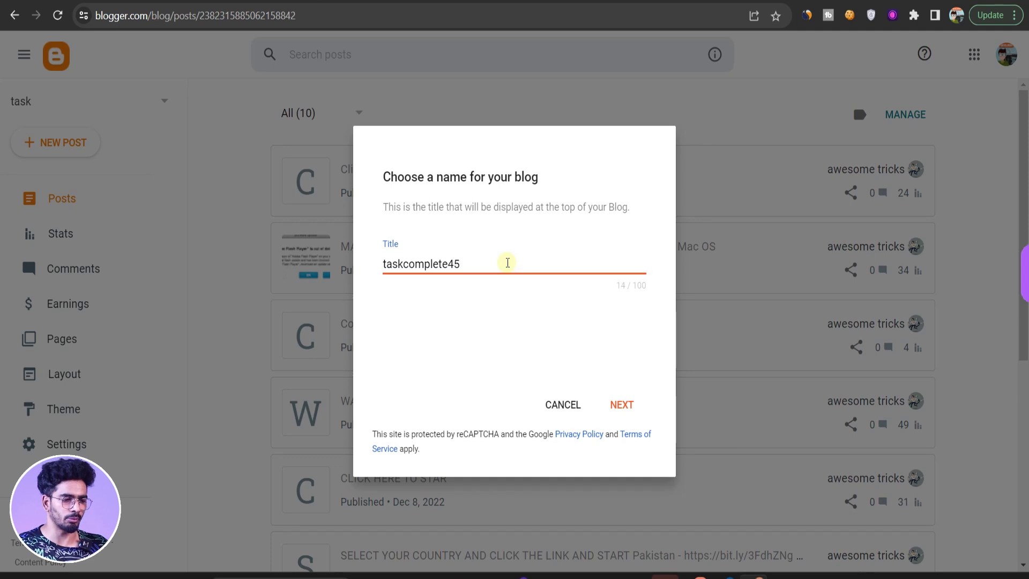
pyautogui.click(622, 402)
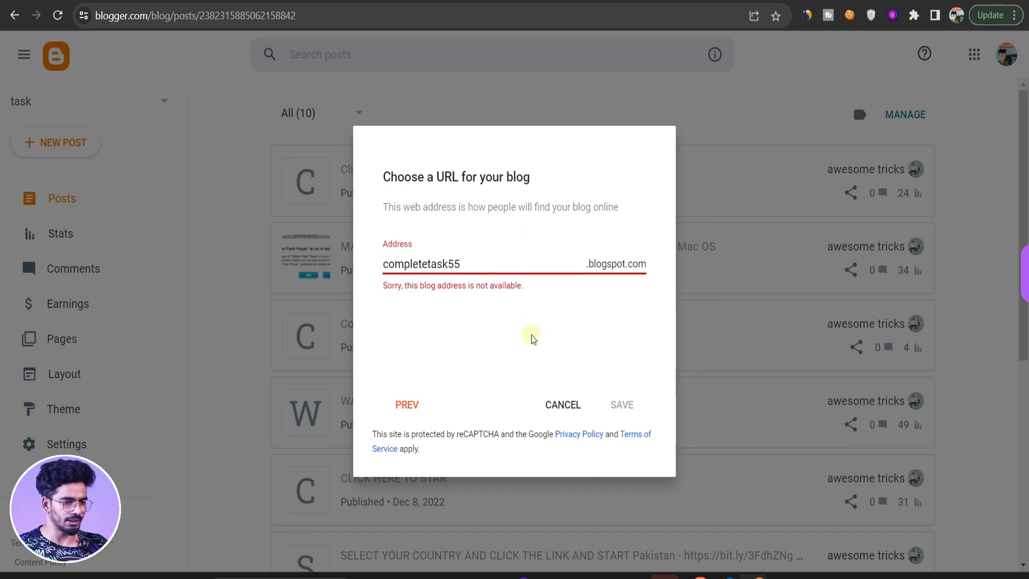
pyautogui.click(627, 403)
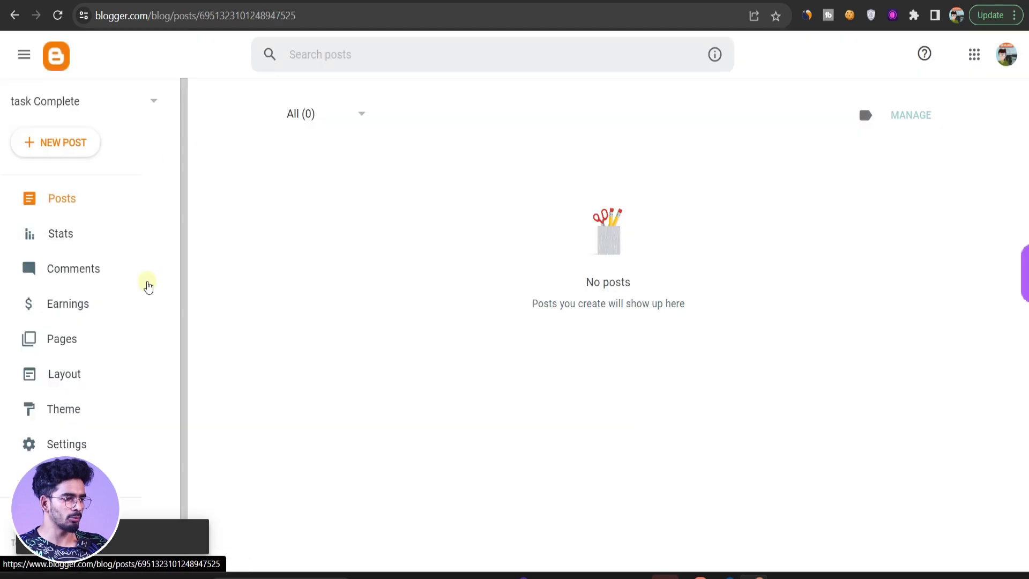
# View the new task Complete blog's public page and start a new post in Blogger
pyautogui.click(59, 512)
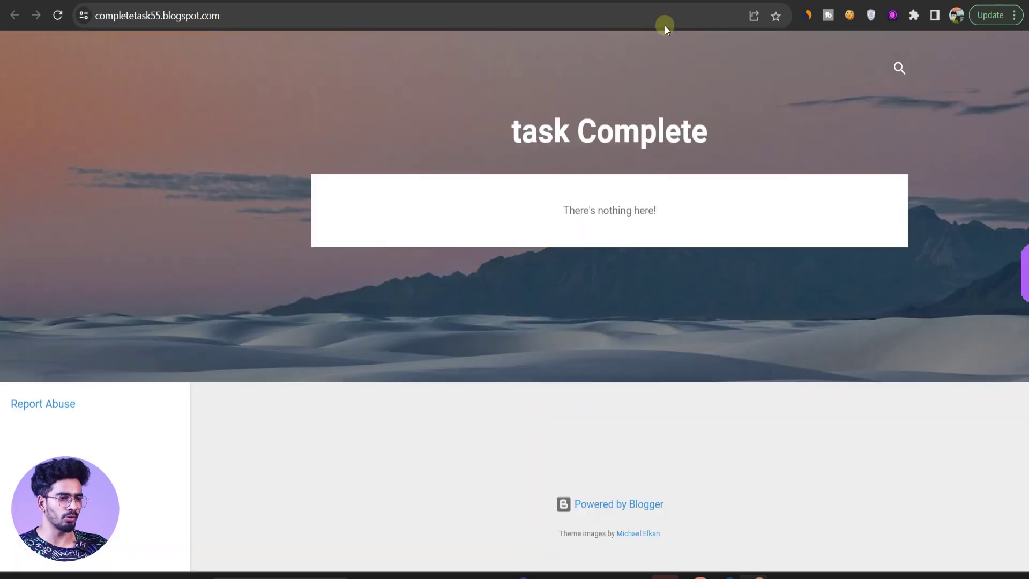
pyautogui.click(420, 2)
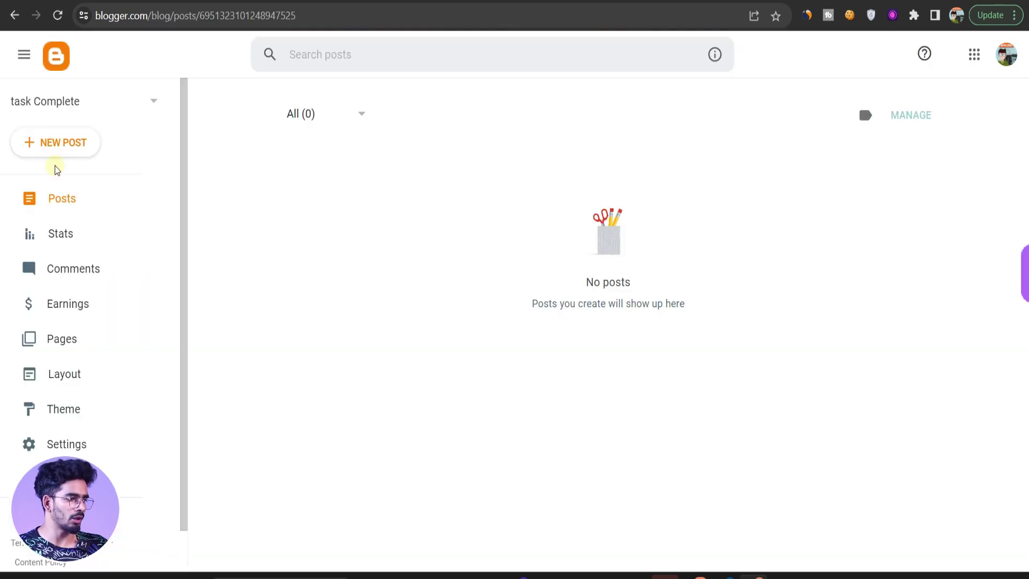
pyautogui.click(60, 143)
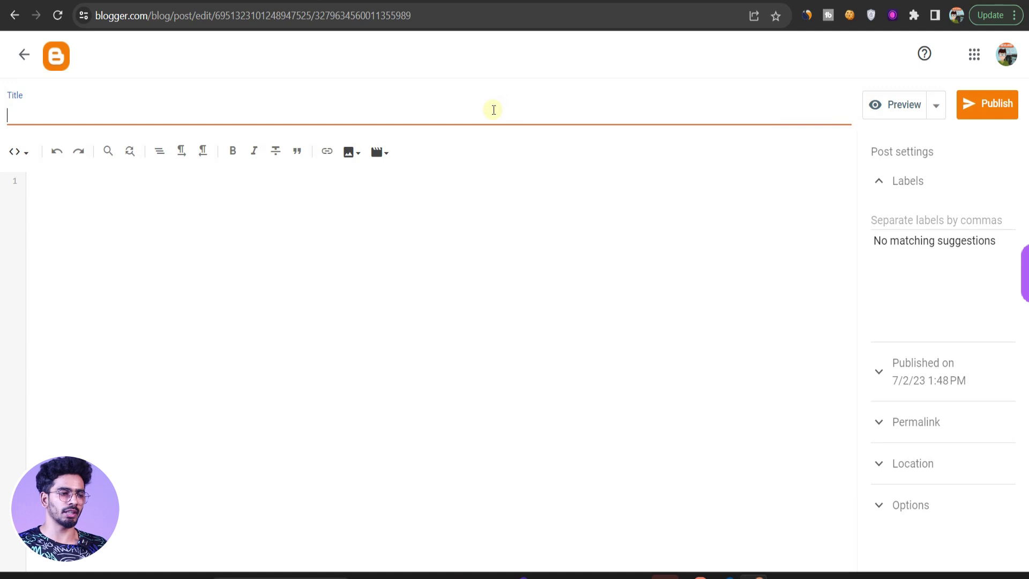
# Switch to ChatGPT in a new tab and request "write a blog post - how to subscribe youtube channel"
pyautogui.hotkey('ctrl', 't')
pyautogui.write('cha')
pyautogui.press('Return')
pyautogui.write('write a blog post - how to subscri')
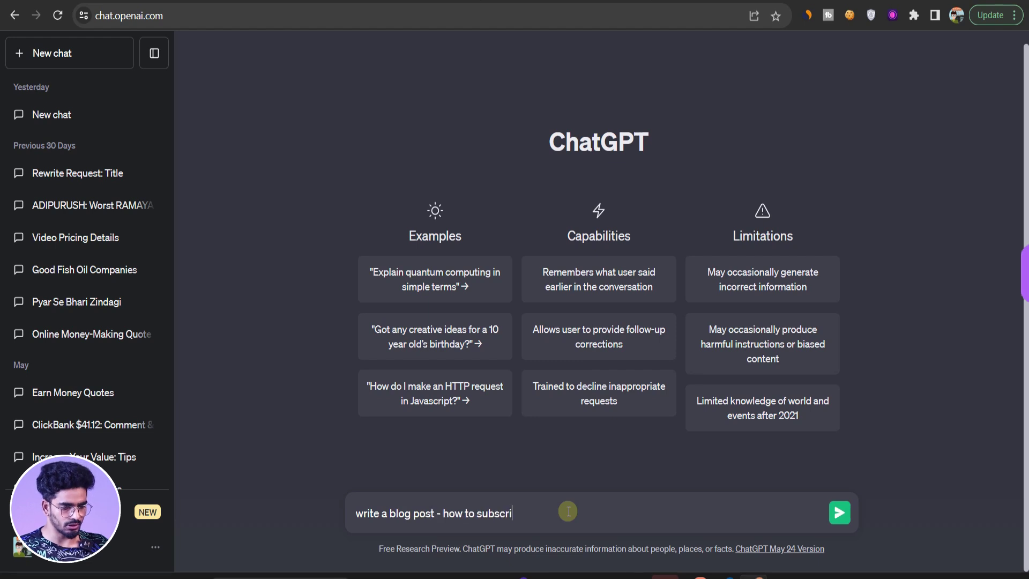
pyautogui.press('Return')
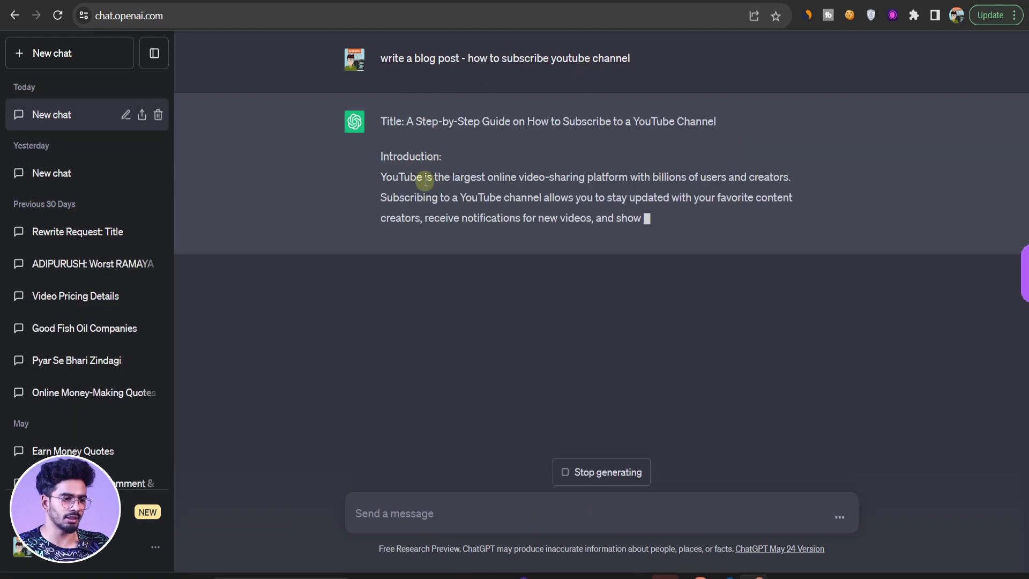
# Copy the generated title "A Step-by-Step Guide on How to Subscribe to a YouTube Channel" into the Blogger post's title
pyautogui.moveTo(415, 140); pyautogui.dragTo(711, 121)
pyautogui.hotkey('ctrl', 'c')
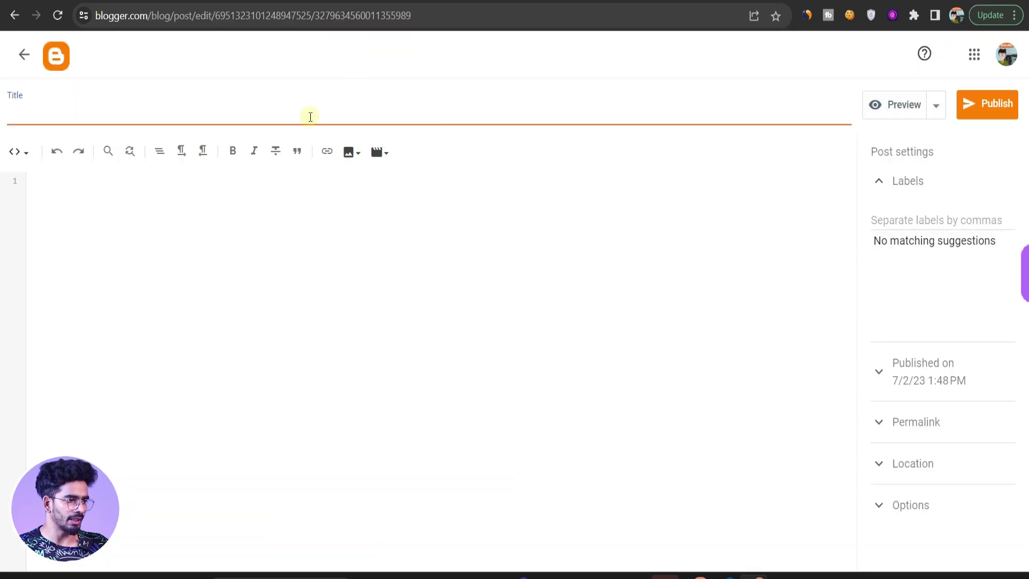
pyautogui.click(310, 116)
pyautogui.hotkey('ctrl', 'v')
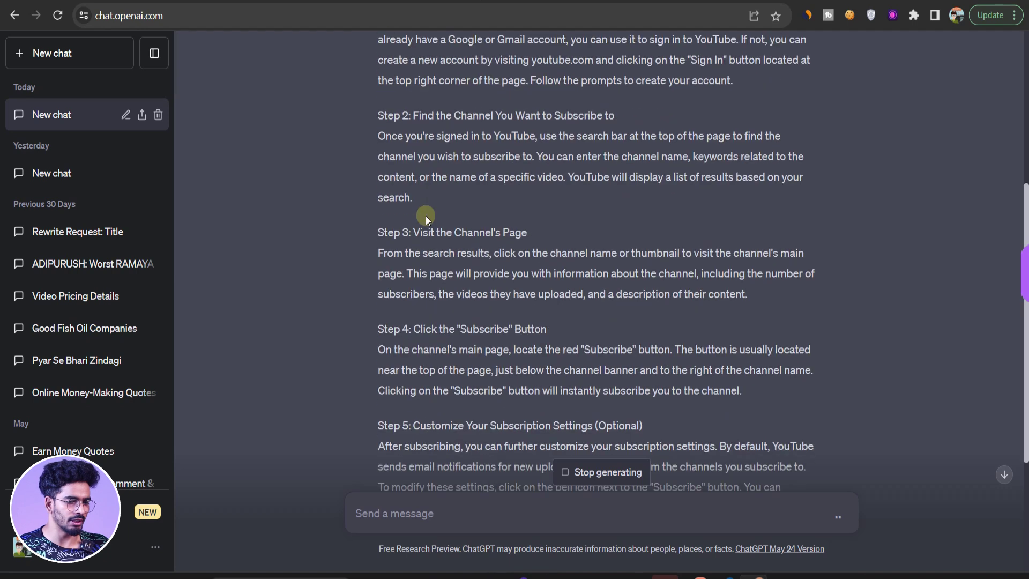
# Copy the ChatGPT article from the Introduction through the Conclusion into the body of the Blogger post
pyautogui.scroll(20, 426, 216)
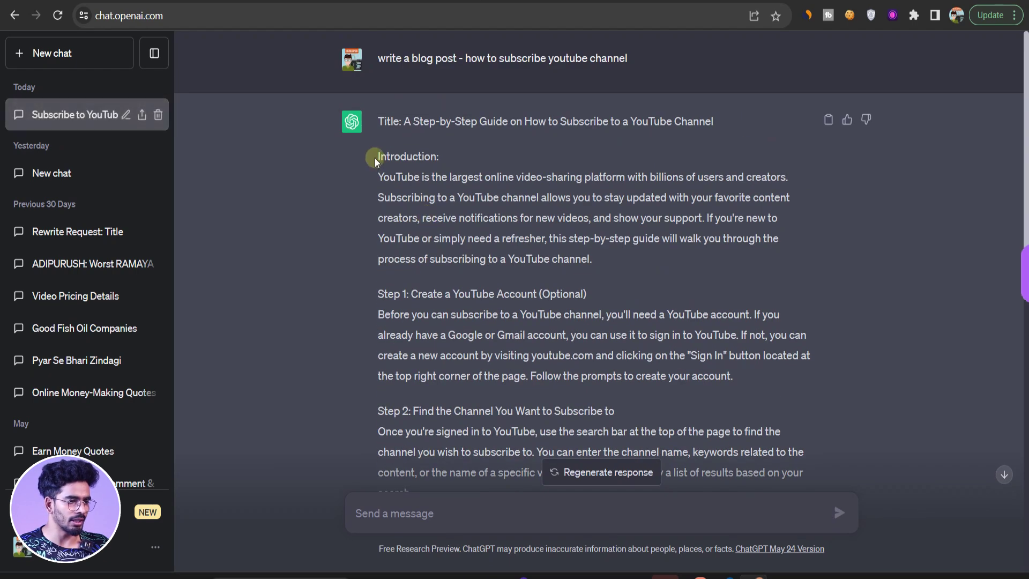
pyautogui.moveTo(381, 161); pyautogui.dragTo(646, 401)
pyautogui.hotkey('ctrl', 'c')
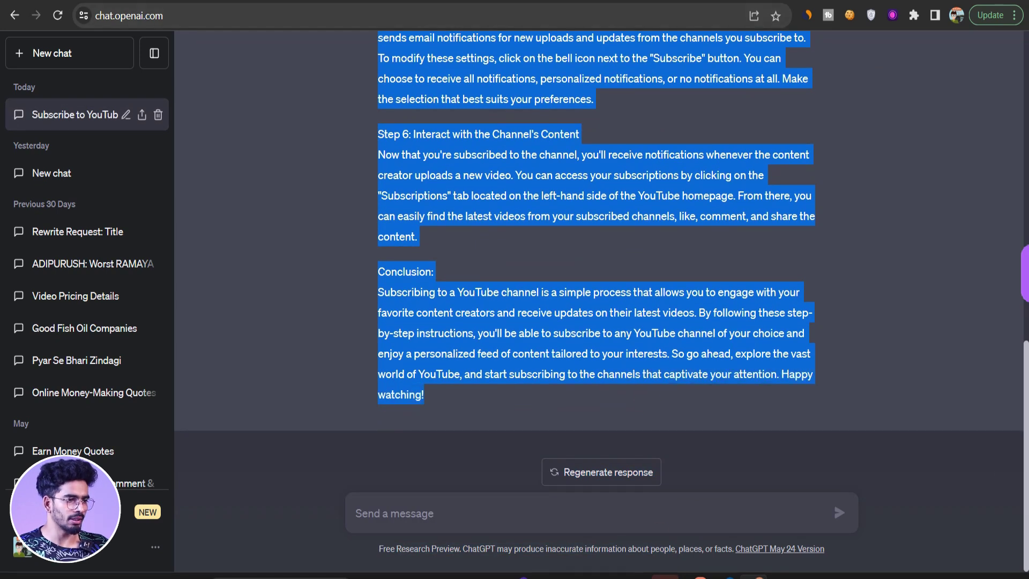
pyautogui.click(452, 9)
pyautogui.click(361, 217)
pyautogui.hotkey('ctrl', 'v')
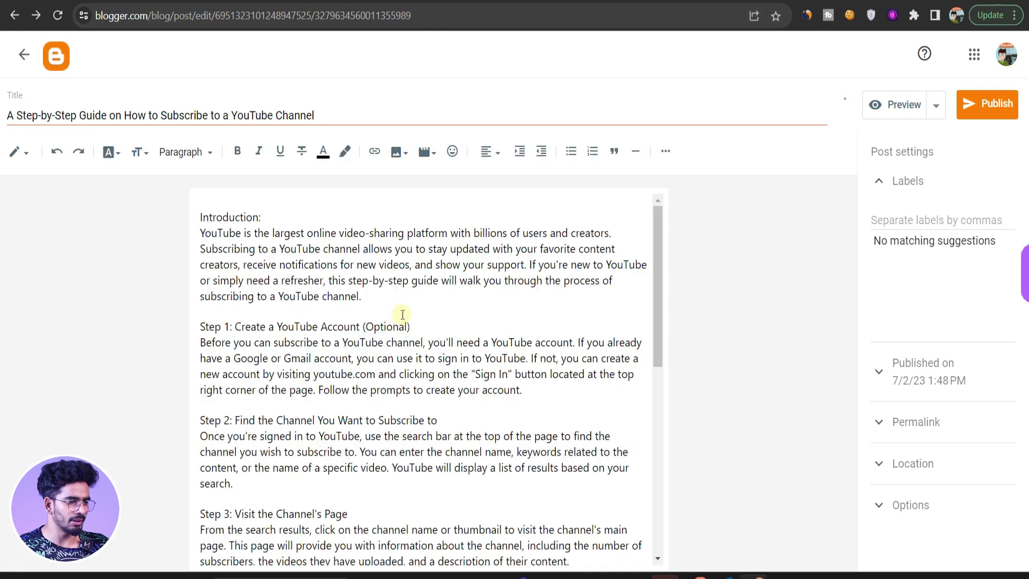
# Look through the pasted article and add blank lines after the Step 5 paragraph
pyautogui.scroll(-10, 403, 314)
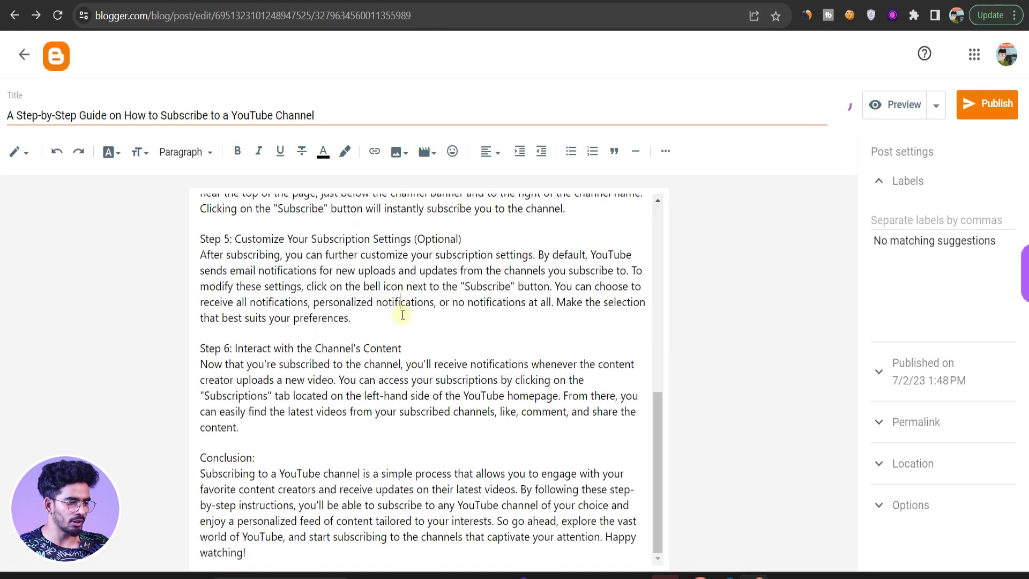
pyautogui.scroll(10, 403, 314)
pyautogui.scroll(1, 403, 314)
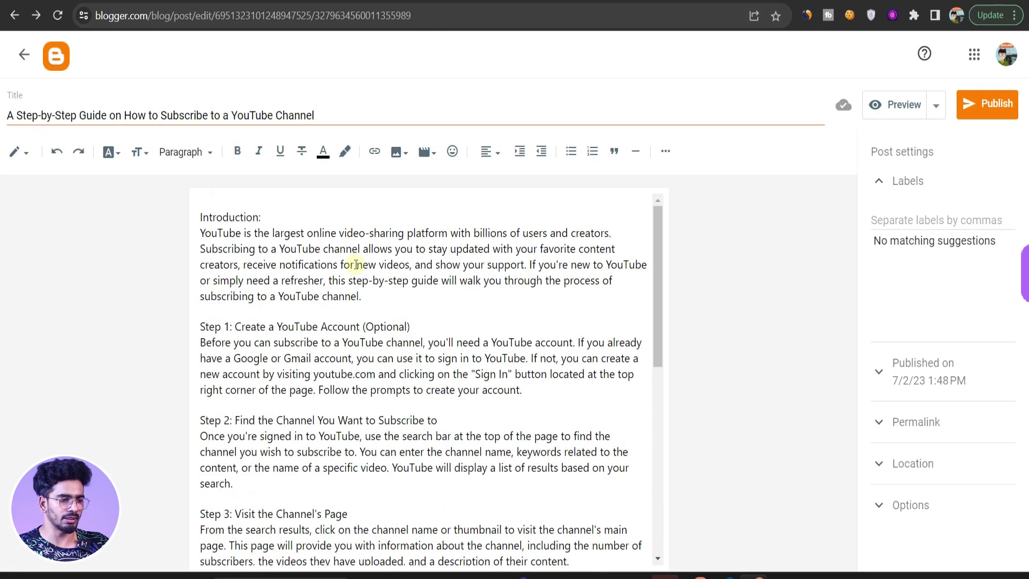
pyautogui.scroll(-10, 402, 380)
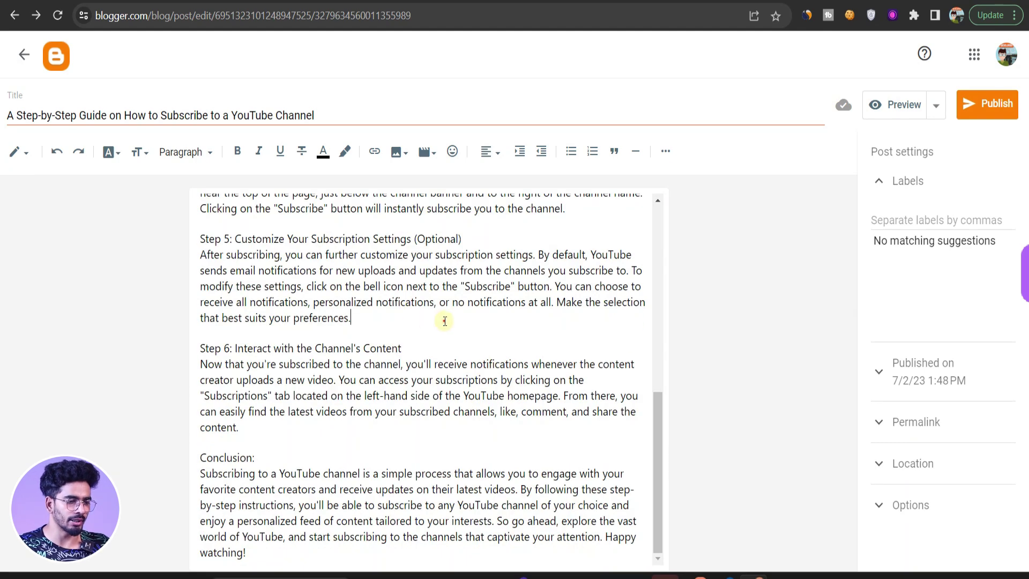
pyautogui.press('Return')
pyautogui.press('Return')
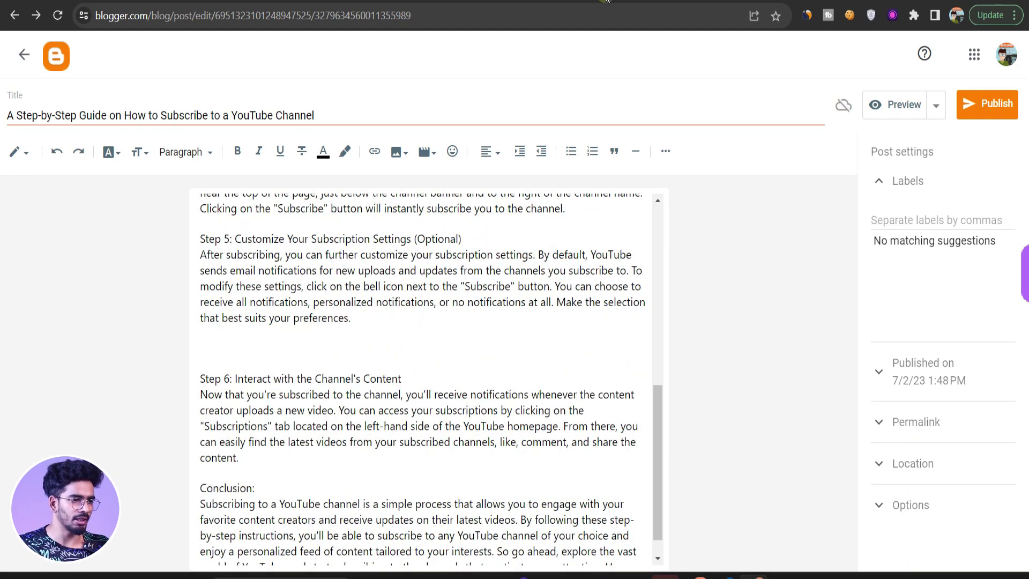
# Search Google Images for "continue button" and open the green Continue button picture from Dreamstime
pyautogui.click(606, 1)
pyautogui.click(565, 16)
pyautogui.write('continue button')
pyautogui.press('Return')
pyautogui.click(144, 109)
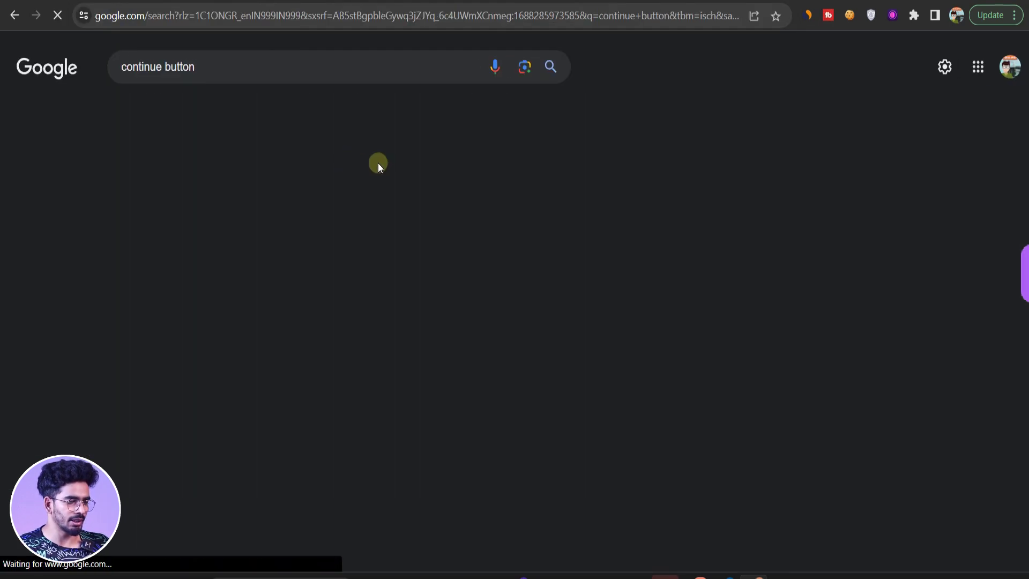
pyautogui.click(909, 270)
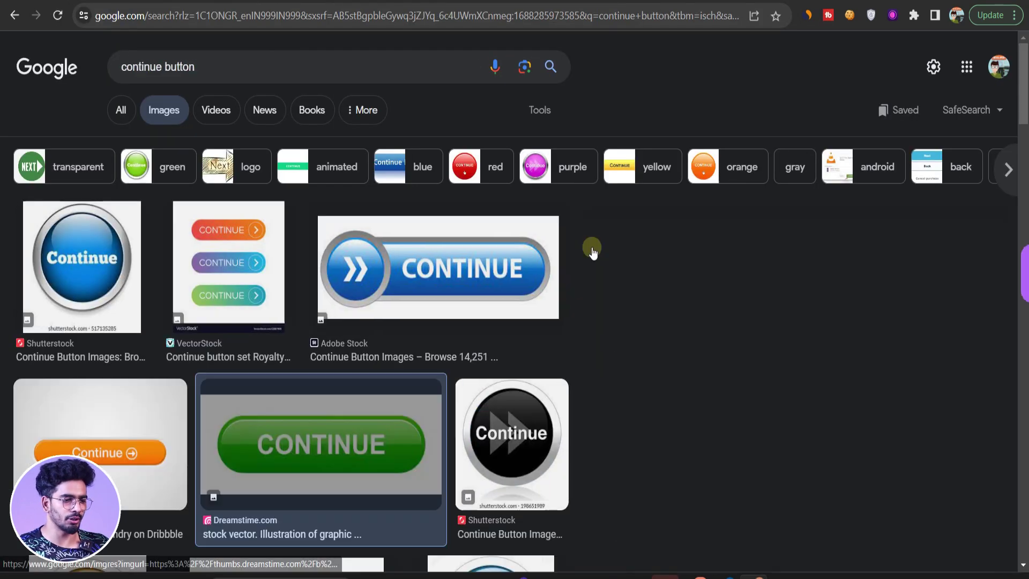
# Copy the green Continue button image and paste it into the Blogger post between Step 5 and Step 6
pyautogui.rightClick(757, 227)
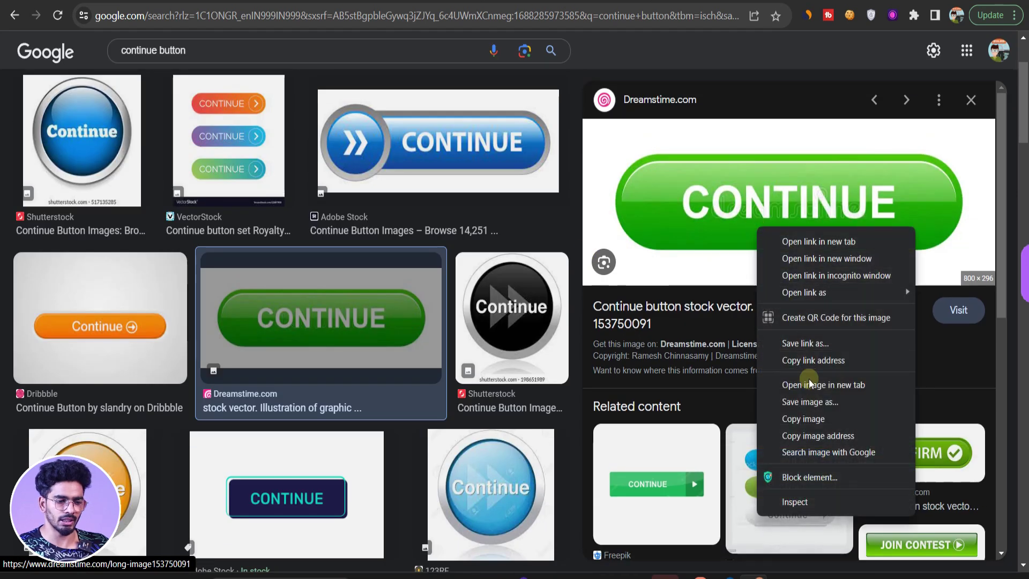
pyautogui.click(803, 419)
pyautogui.hotkey('ctrl', 'Tab')
pyautogui.hotkey('ctrl', 'v')
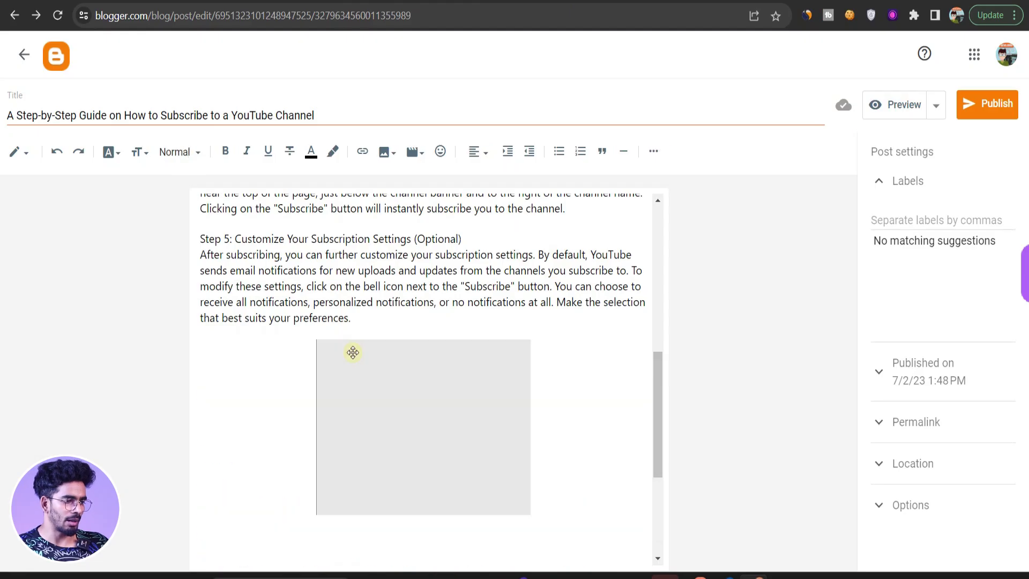
pyautogui.scroll(-2, 418, 433)
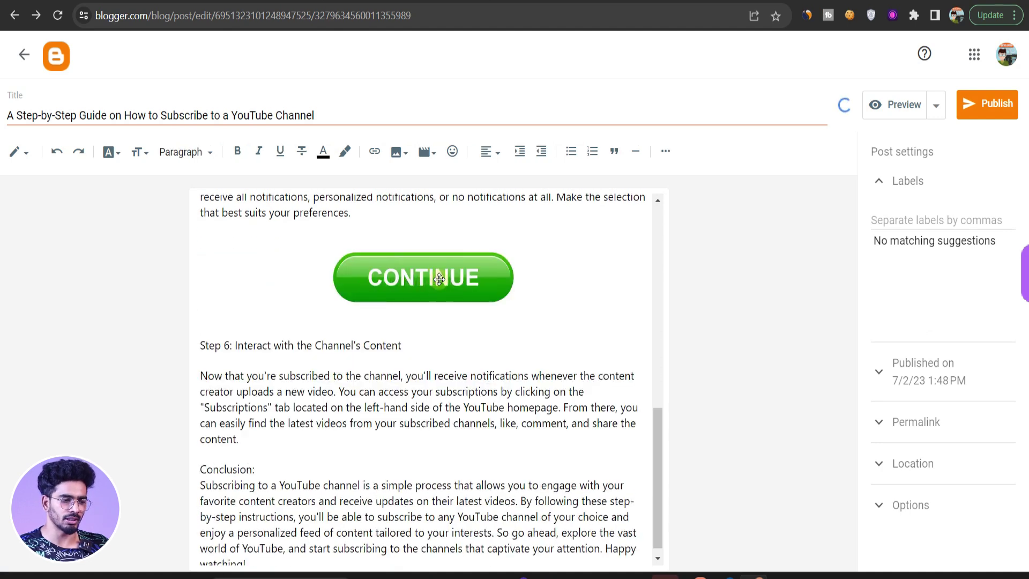
pyautogui.scroll(10, 443, 376)
pyautogui.scroll(-10, 442, 378)
pyautogui.scroll(2, 443, 378)
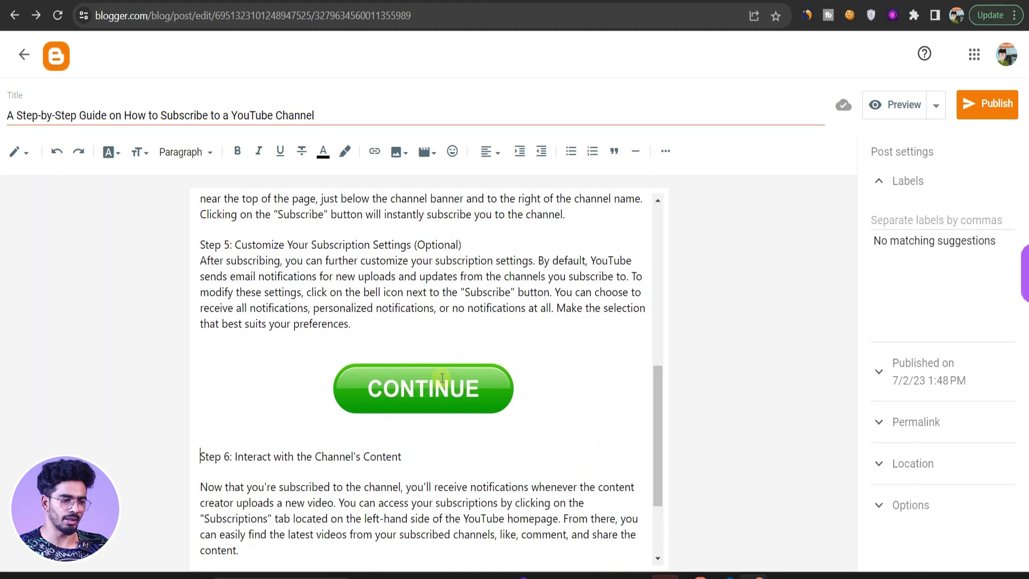
pyautogui.scroll(10, 425, 386)
pyautogui.scroll(-12, 508, 231)
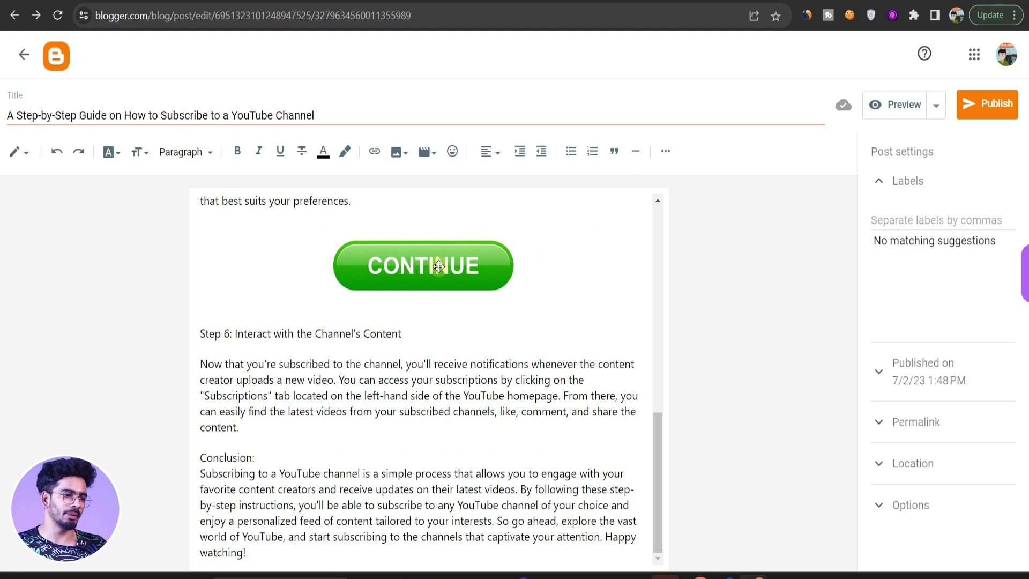
# Switch to CPAGrip's URL / File Lockers page, open the locker editor and look over its templates
pyautogui.click(144, 0)
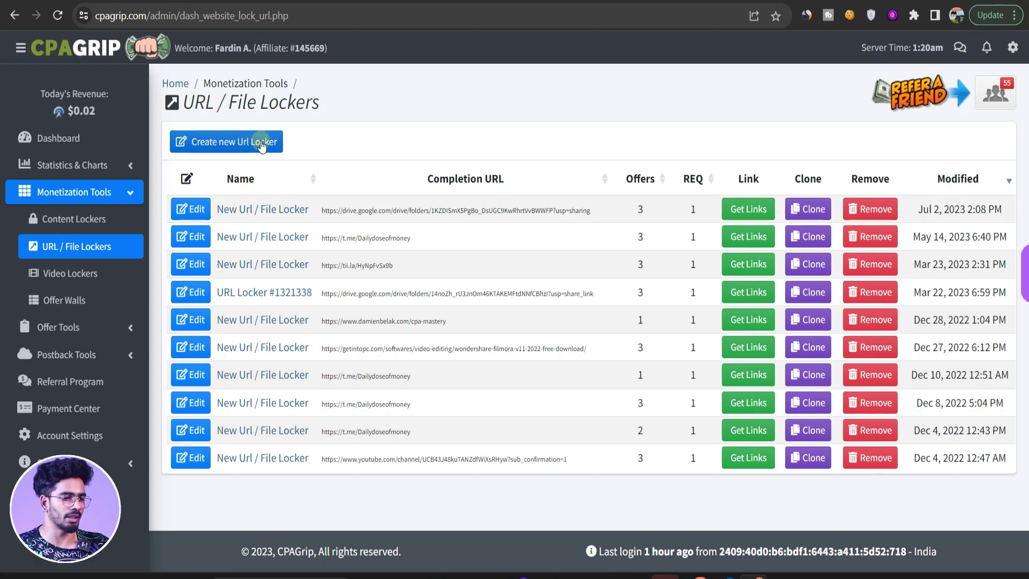
pyautogui.click(197, 145)
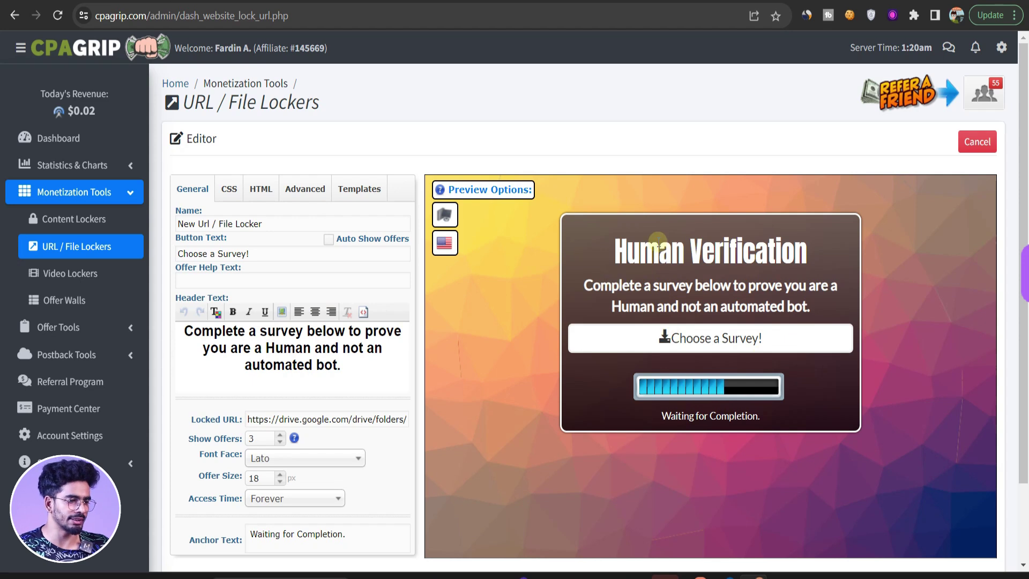
pyautogui.click(358, 191)
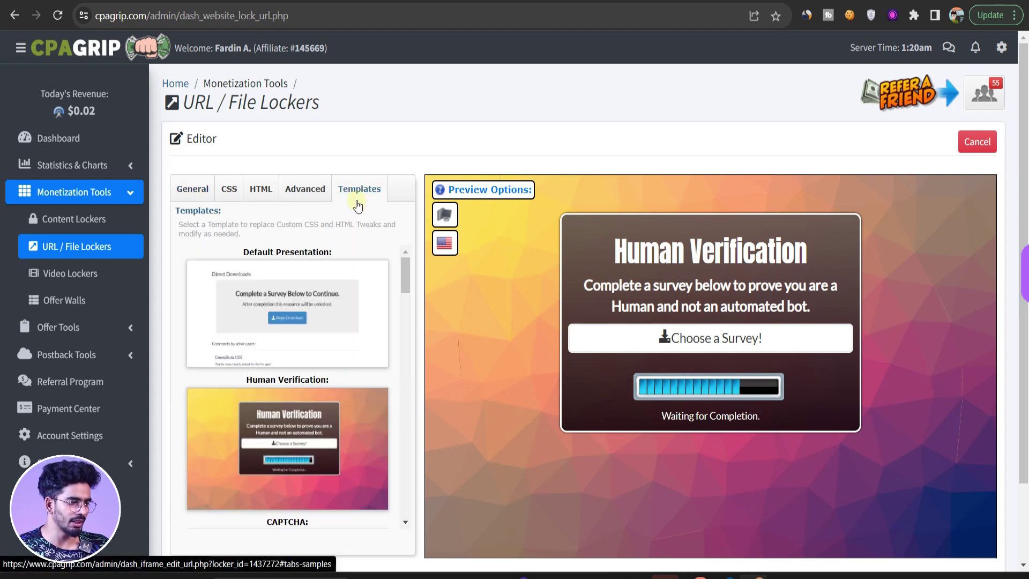
pyautogui.scroll(-2, 296, 449)
pyautogui.scroll(2, 290, 407)
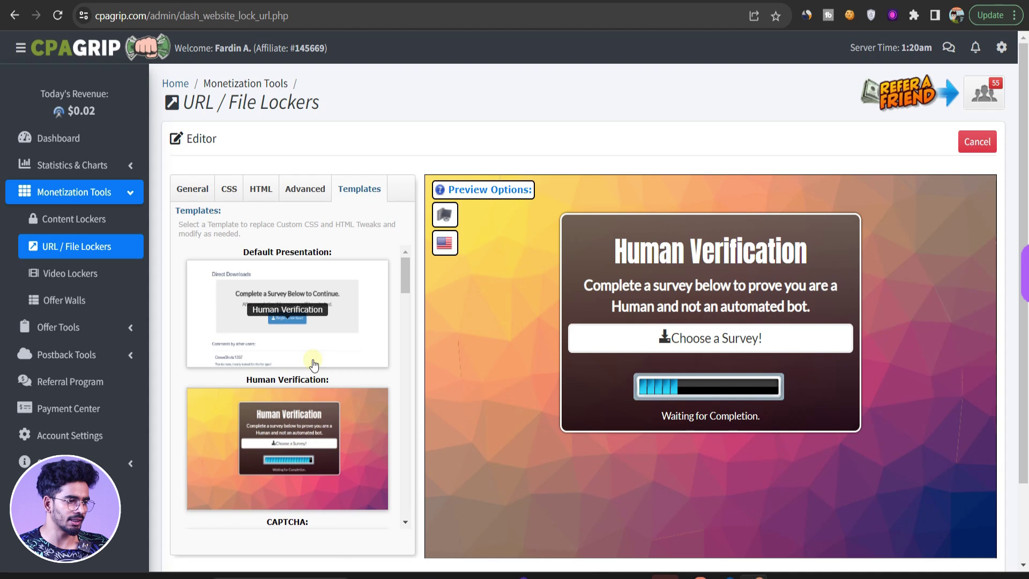
# Review the locker's general settings, including the header text, its preview and the locked URL
pyautogui.click(191, 183)
pyautogui.scroll(-2, 207, 188)
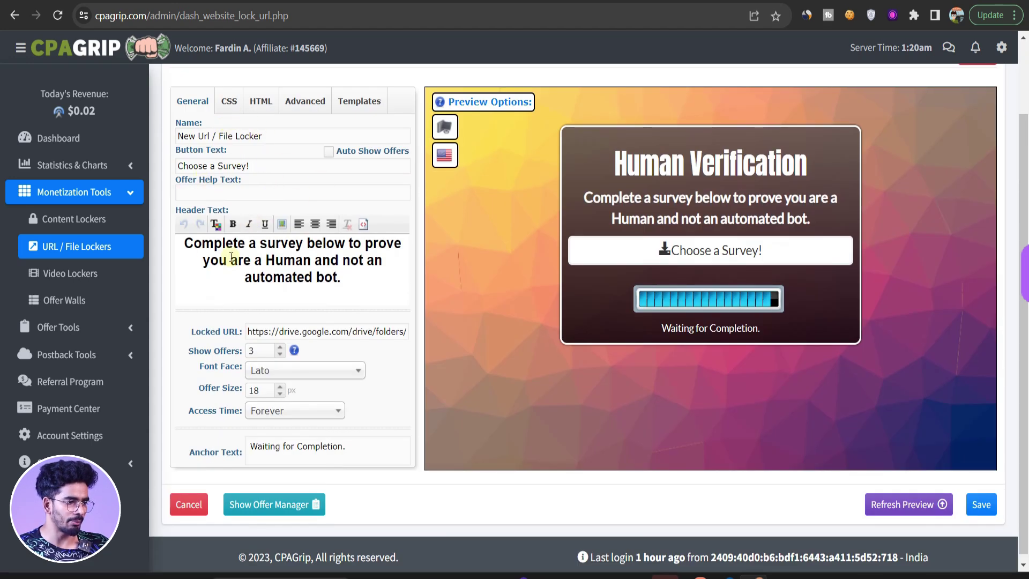
pyautogui.moveTo(191, 241); pyautogui.dragTo(345, 277)
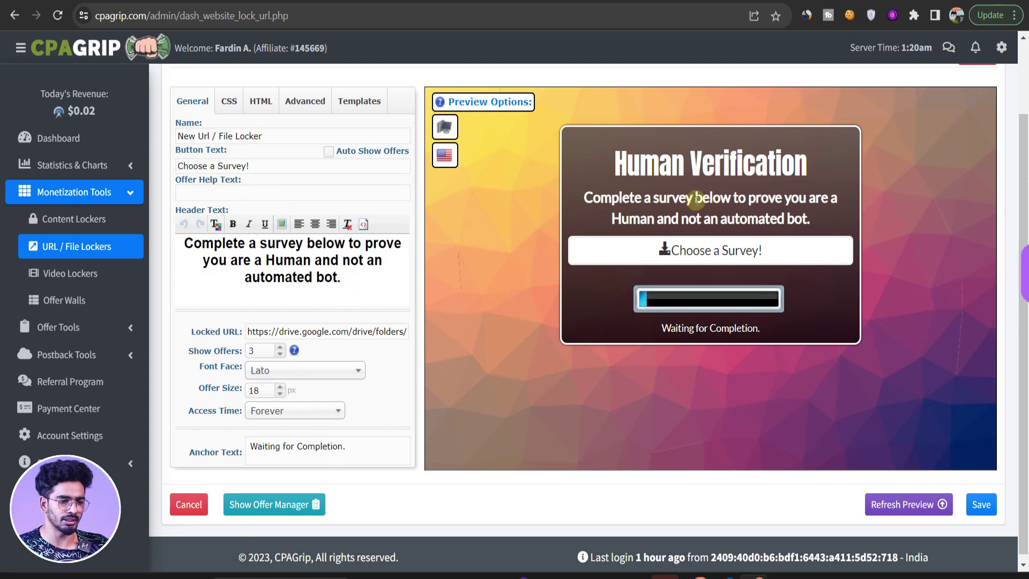
pyautogui.tripleClick(644, 211)
pyautogui.click(252, 326)
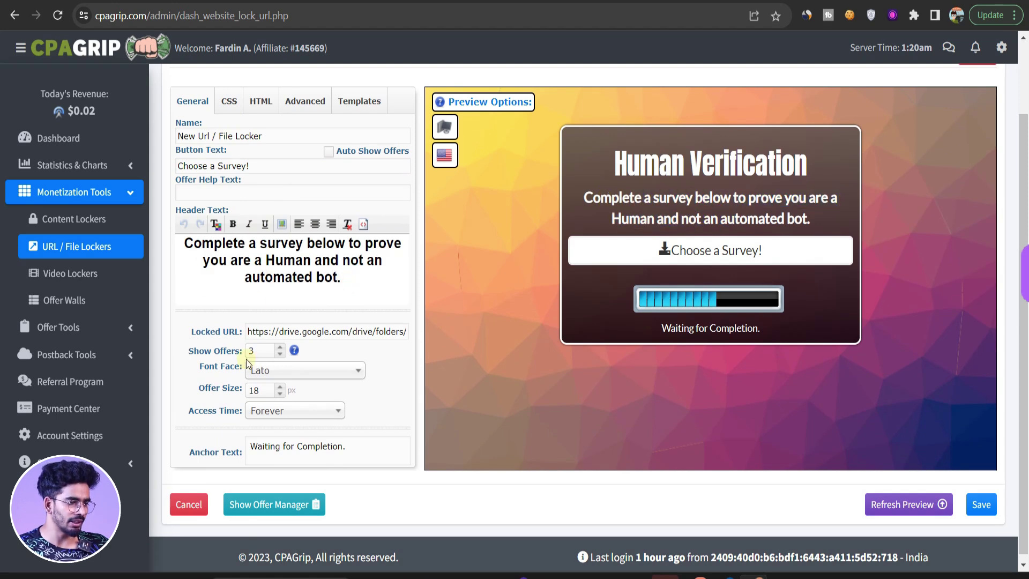
pyautogui.scroll(5, 212, 333)
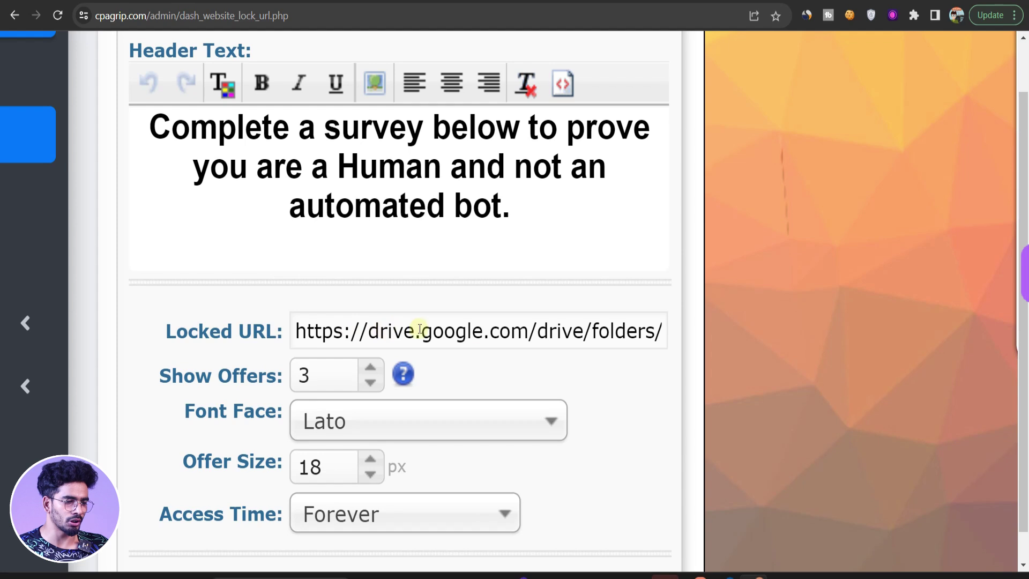
pyautogui.scroll(-5, 477, 332)
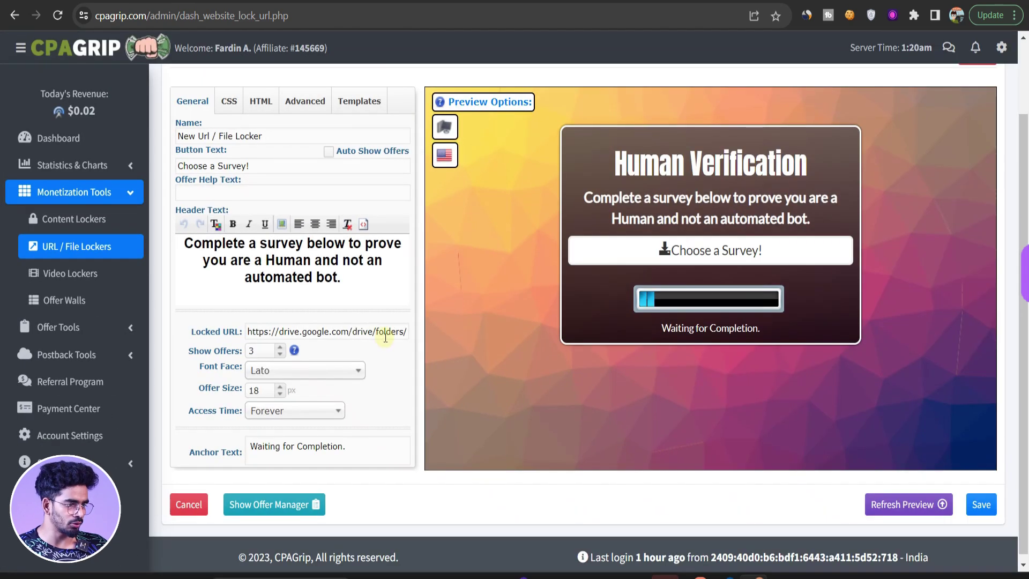
# Clear the locker's Locked URL and open YouTube in a new tab
pyautogui.tripleClick(383, 330)
pyautogui.press('BackSpace')
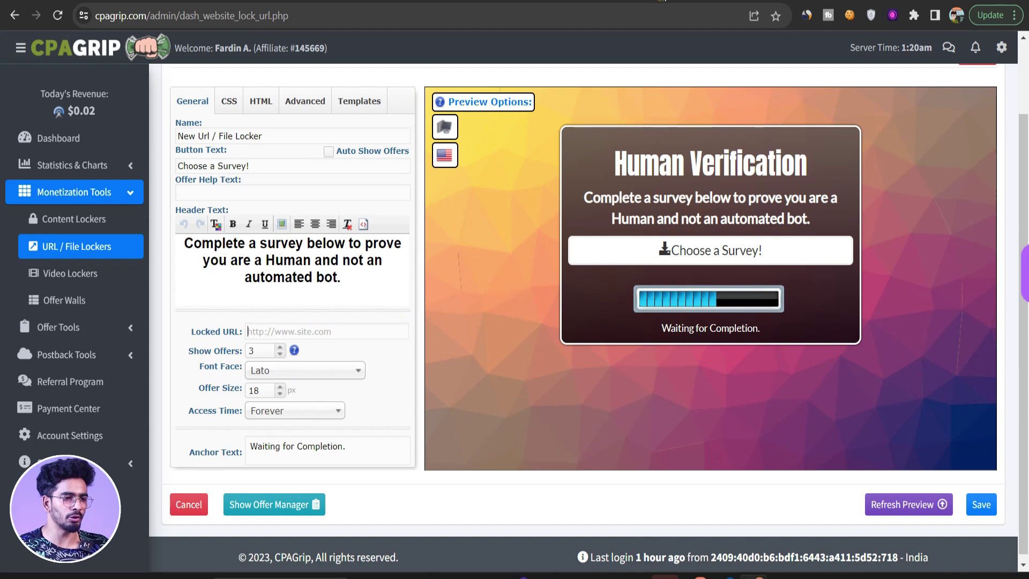
pyautogui.hotkey('ctrl', 't')
pyautogui.write('yo')
pyautogui.press('Return')
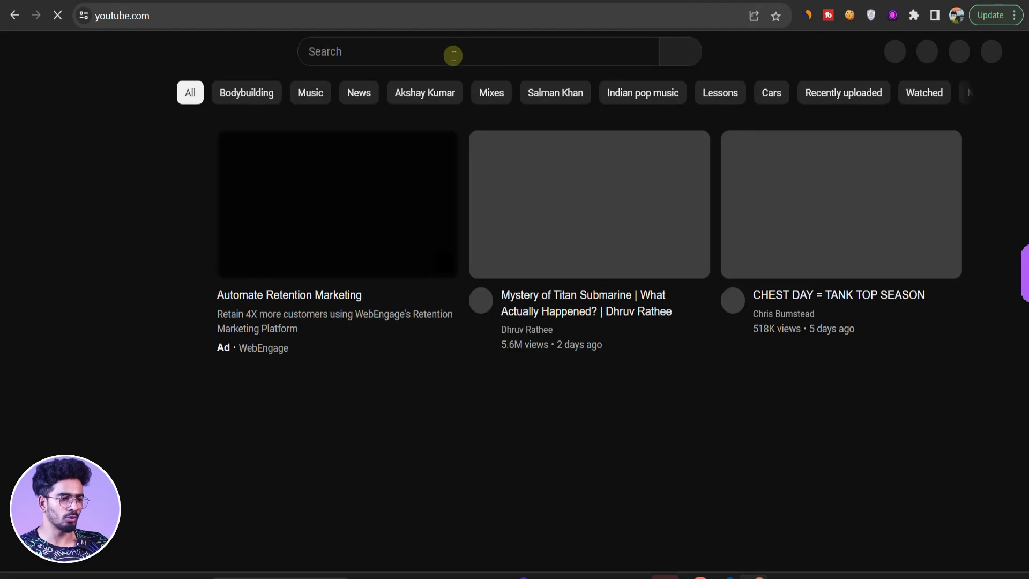
# Search YouTube for "daily dose of money", open the Daily Dose of Money channel and copy its URL
pyautogui.click(478, 52)
pyautogui.write('daily dose of money')
pyautogui.press('Return')
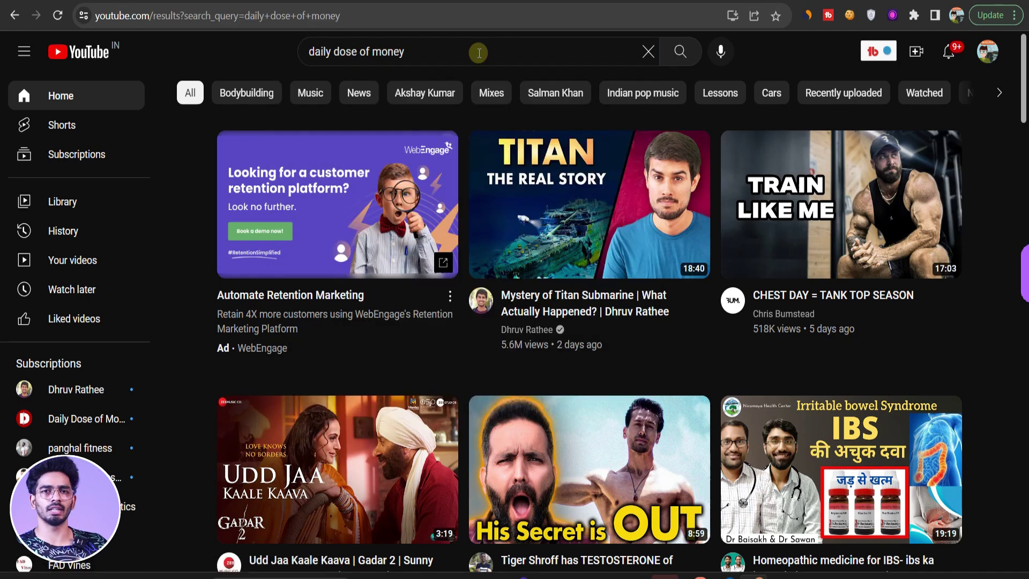
pyautogui.click(470, 164)
pyautogui.click(361, 15)
pyautogui.hotkey('ctrl', 'c')
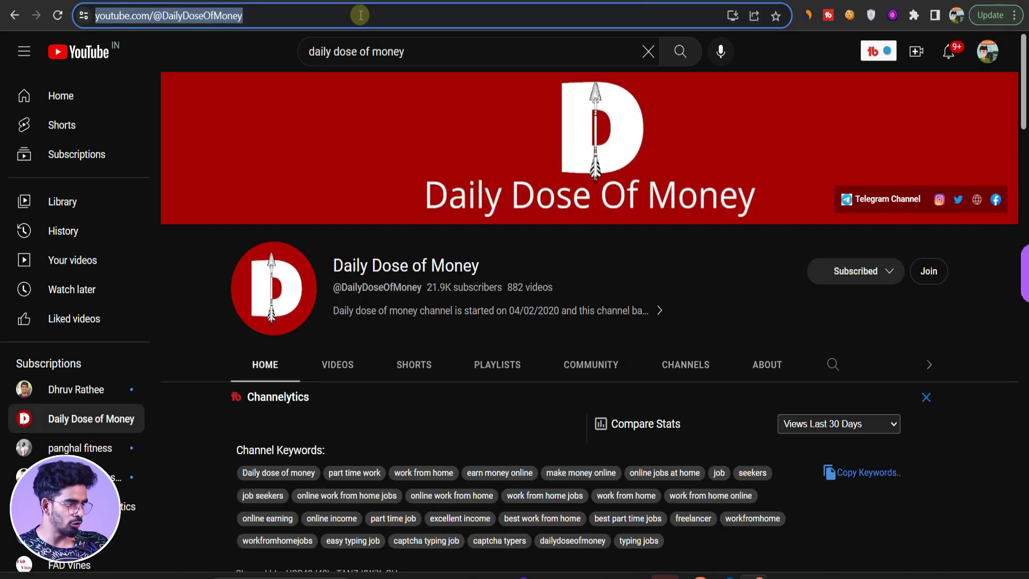
pyautogui.press('BackSpace')
pyautogui.click(744, 1)
pyautogui.click(329, 332)
pyautogui.hotkey('ctrl', 'v')
pyautogui.scroll(3, 329, 332)
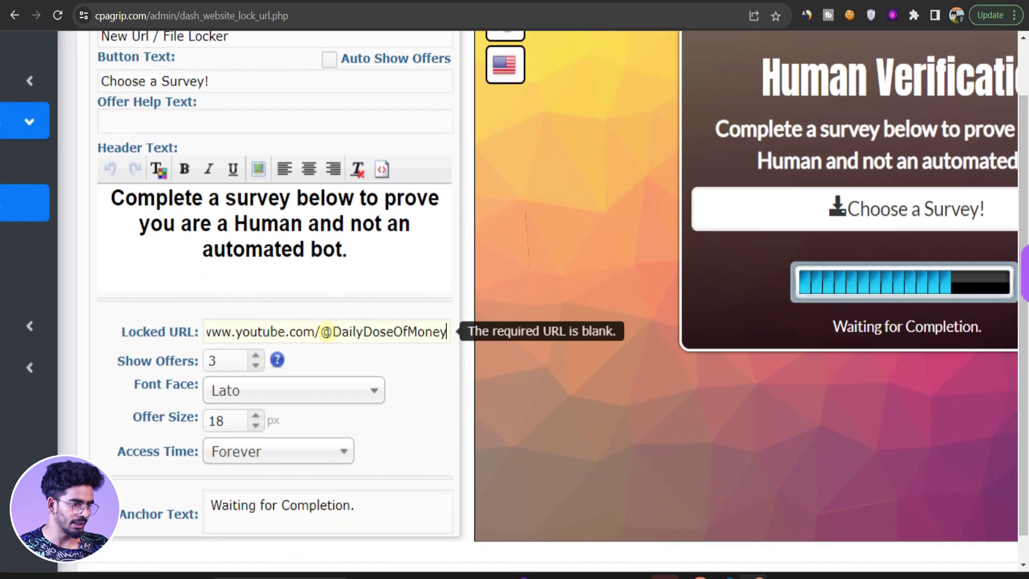
# Save the URL locker with its YouTube channel as the Locked URL
pyautogui.click(362, 347)
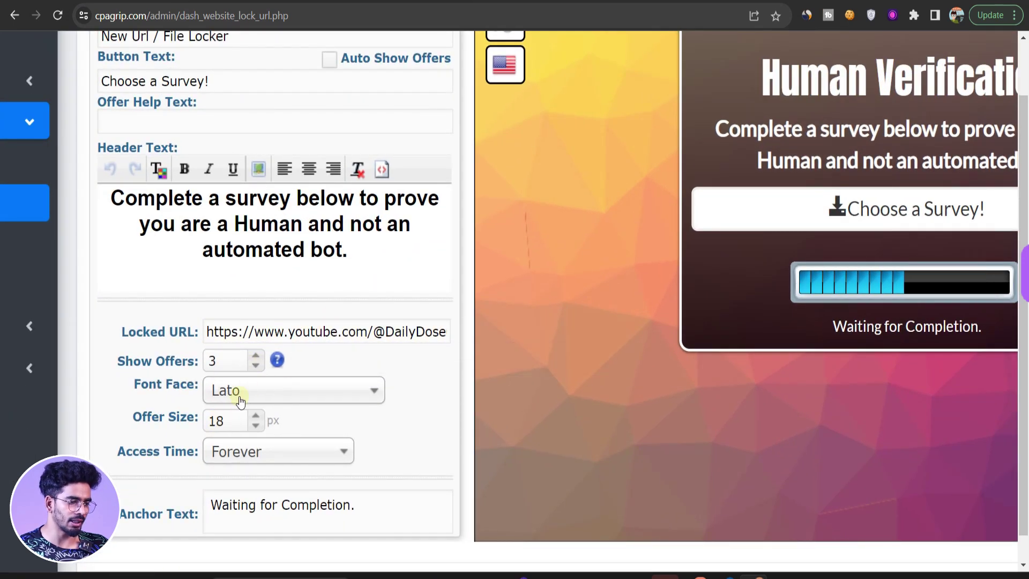
pyautogui.scroll(-2, 326, 458)
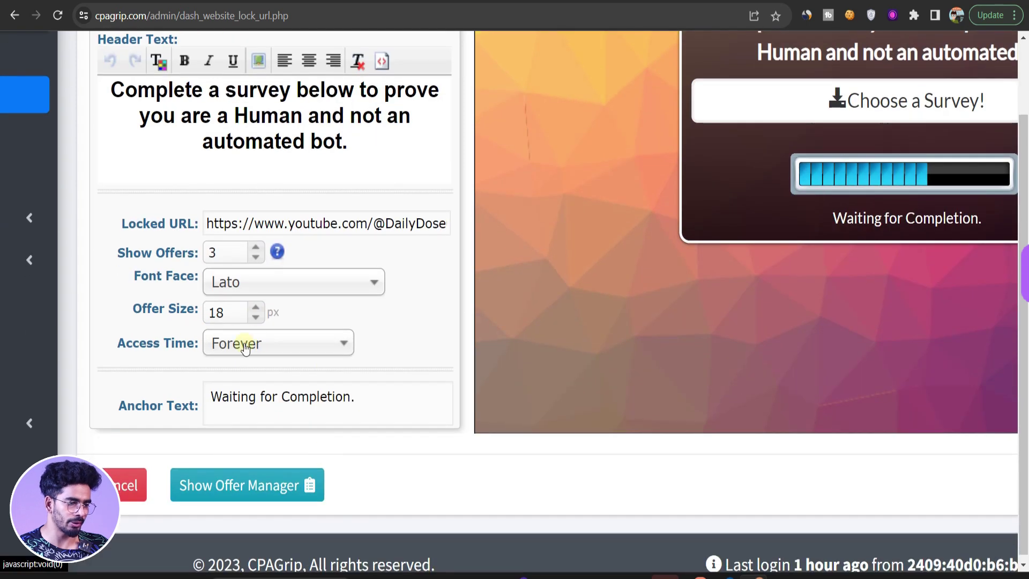
pyautogui.hotkey('ctrl', '0')
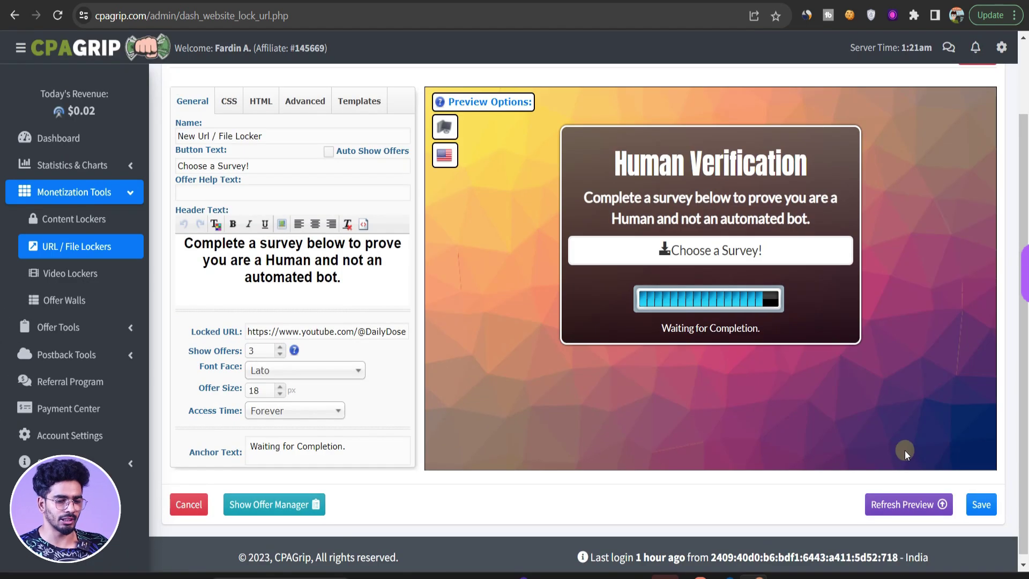
pyautogui.click(981, 505)
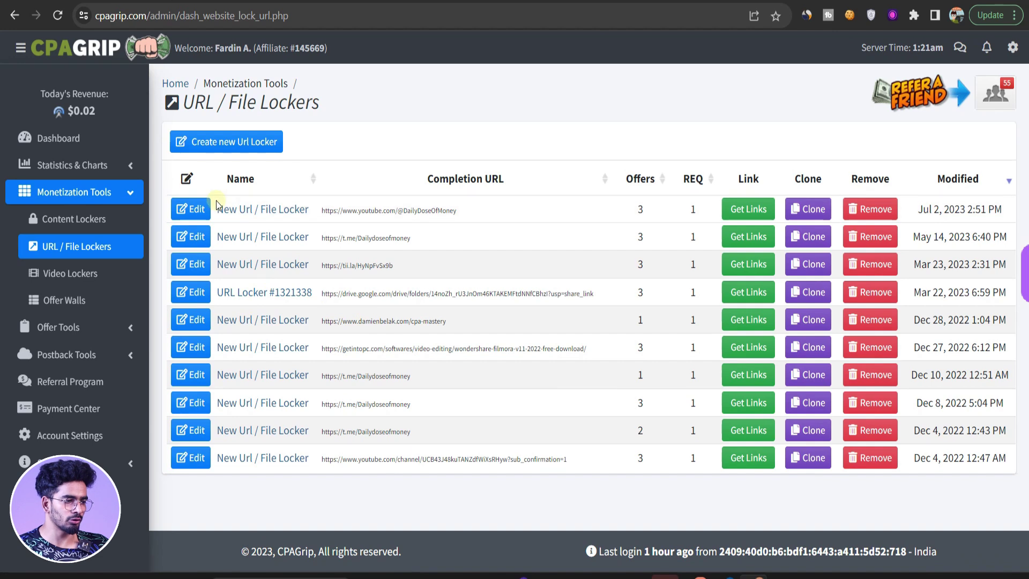
# Generate the trianglerockers.com link for the newest URL locker in the list and copy it
pyautogui.click(748, 214)
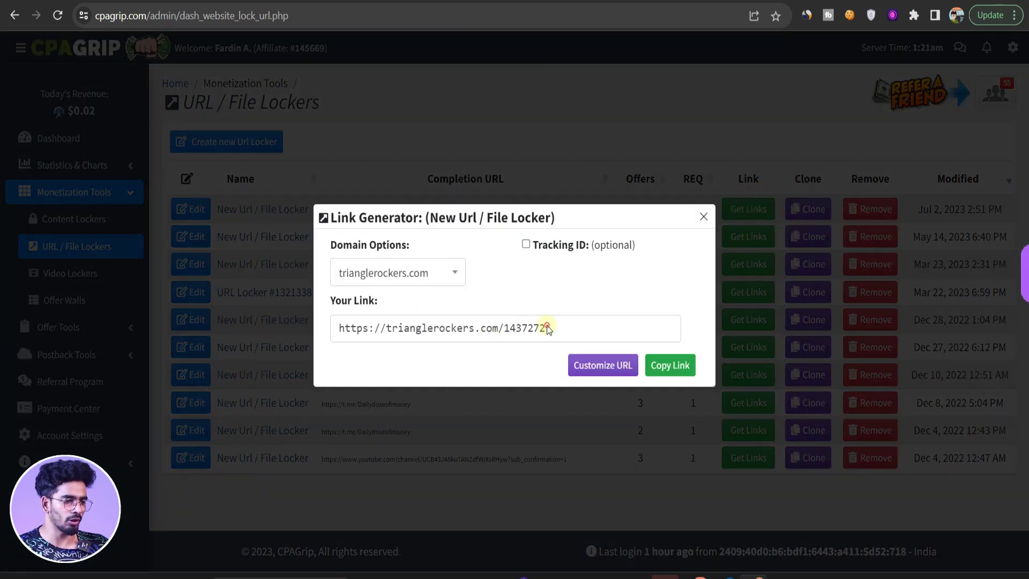
pyautogui.moveTo(548, 328); pyautogui.dragTo(333, 333)
pyautogui.click(676, 365)
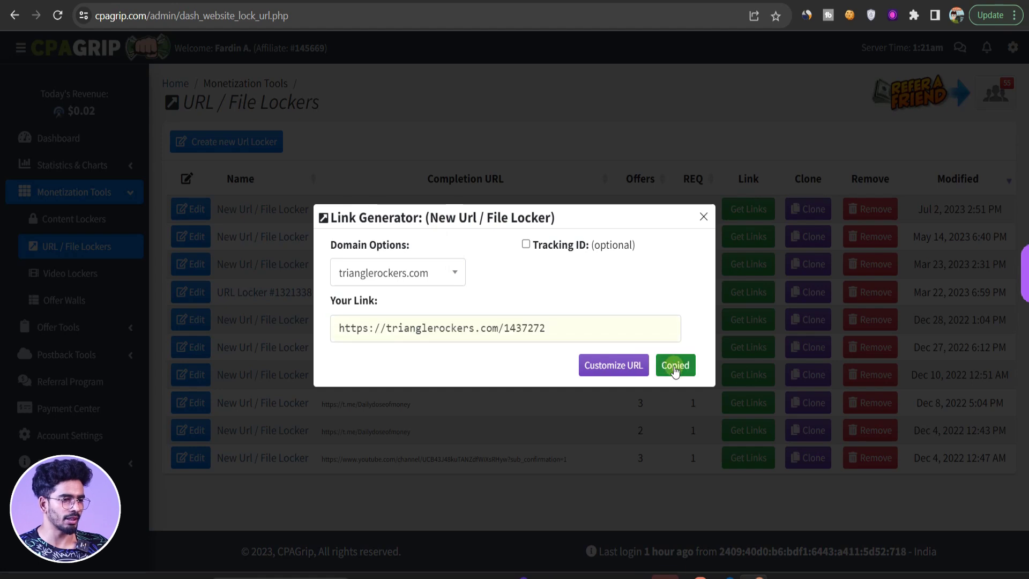
# In the Blogger post, replace the CONTINUE image's link with the copied trianglerockers.com locker link, set to open in a new window
pyautogui.hotkey('ctrl', 'Tab')
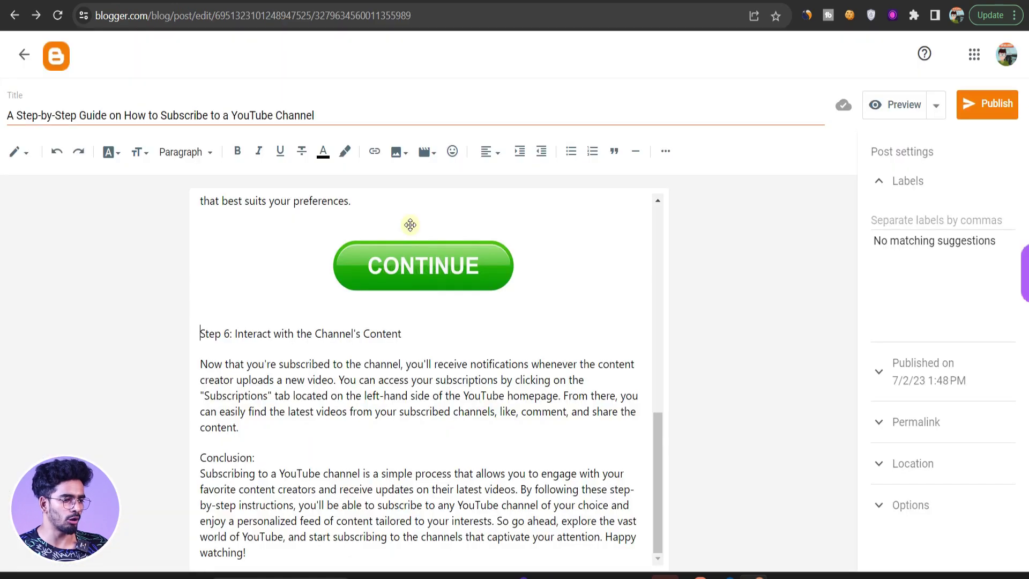
pyautogui.click(447, 282)
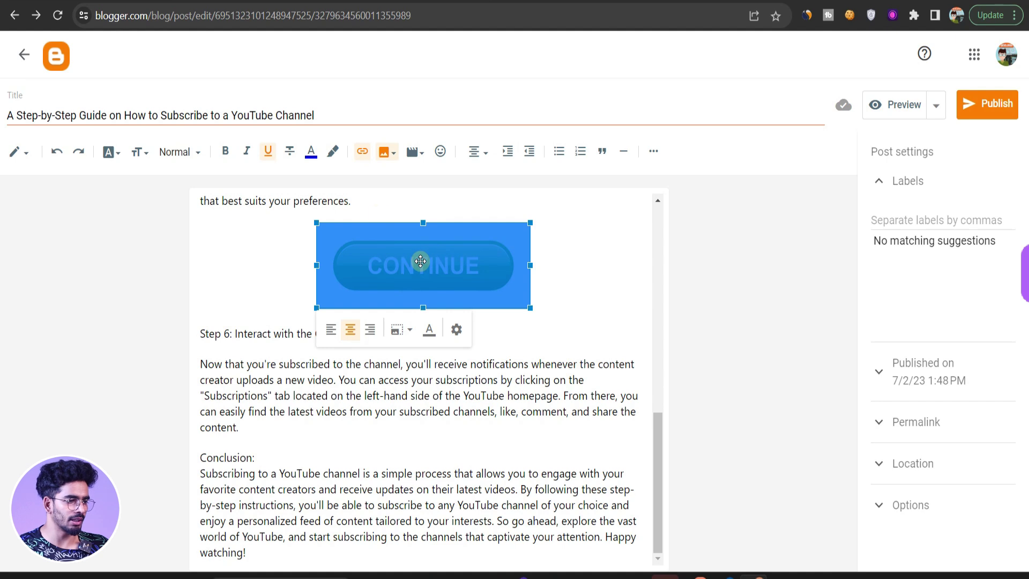
pyautogui.click(358, 154)
pyautogui.hotkey('ctrl', 'a')
pyautogui.press('BackSpace')
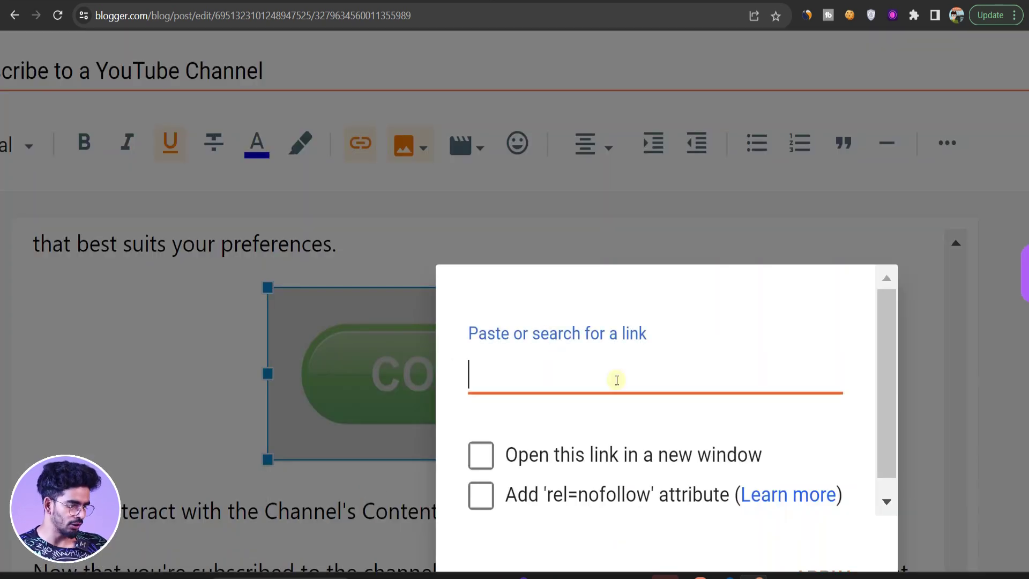
pyautogui.hotkey('ctrl', 'v')
pyautogui.click(491, 460)
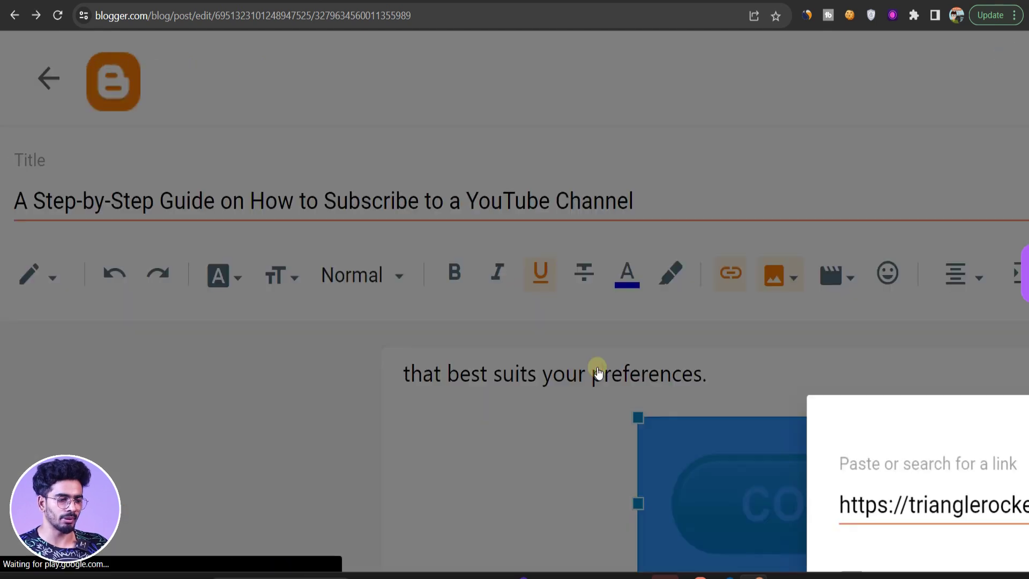
pyautogui.press('Return')
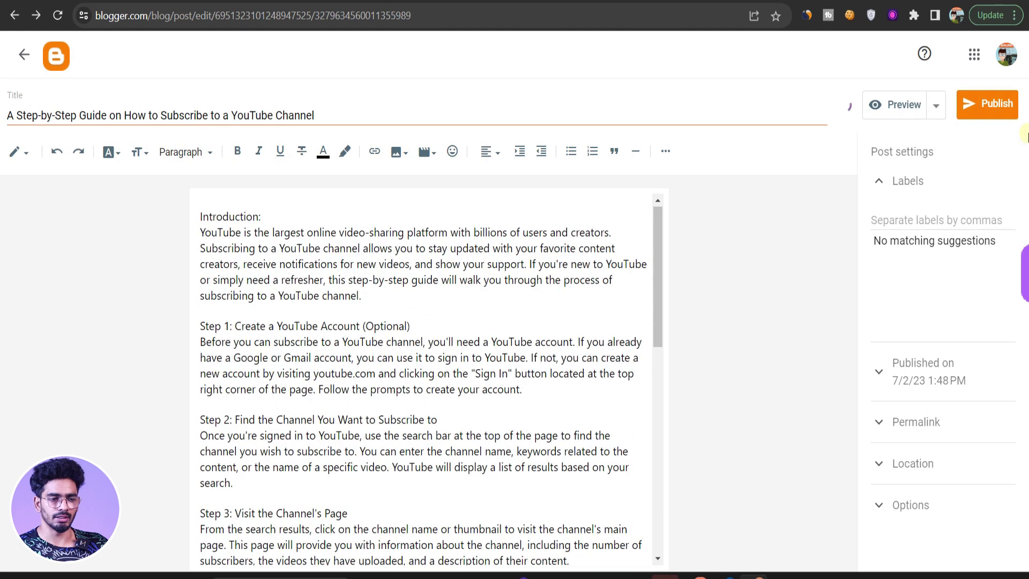
# Publish the updated post and check "A Step-by-Step Guide on How to Subscribe to a YouTube Channel" on the live blog
pyautogui.click(996, 109)
pyautogui.click(560, 331)
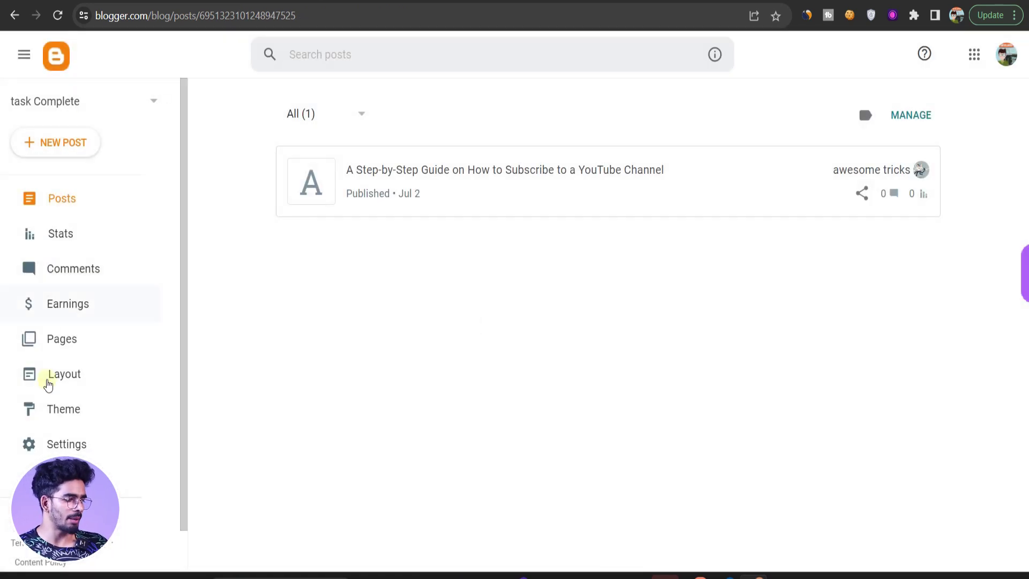
pyautogui.click(63, 518)
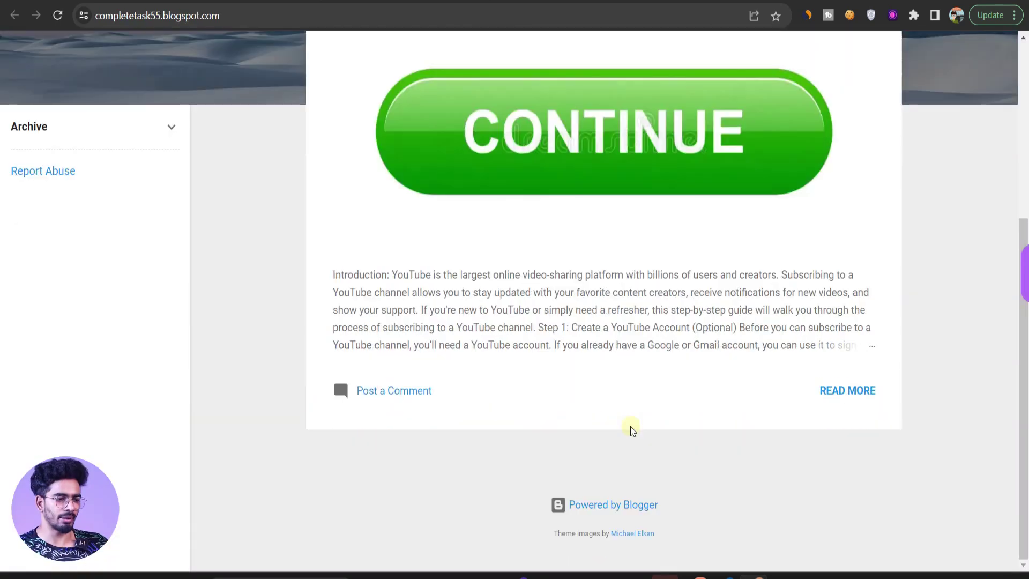
pyautogui.scroll(-3, 630, 426)
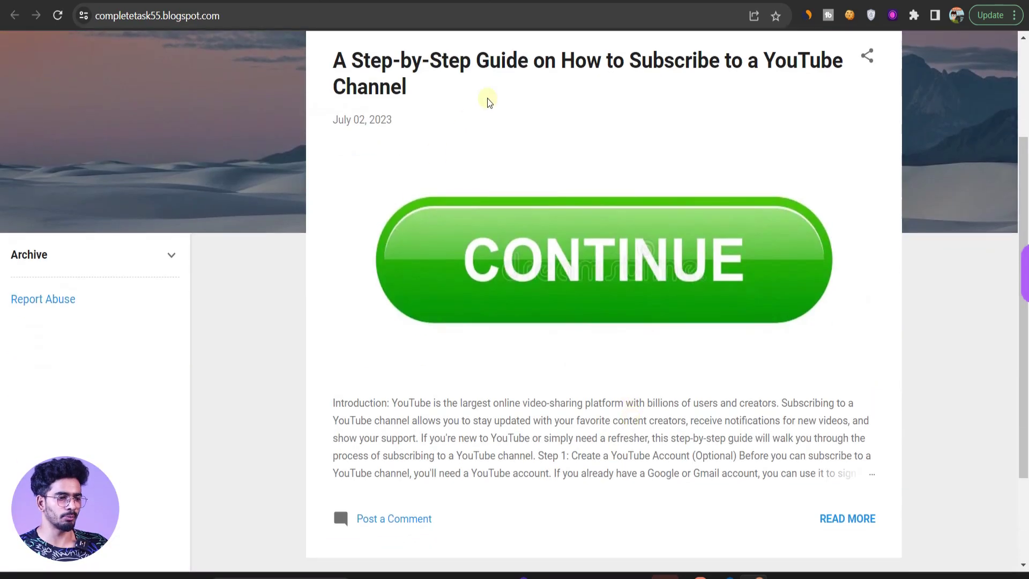
pyautogui.click(552, 65)
pyautogui.scroll(-10, 456, 343)
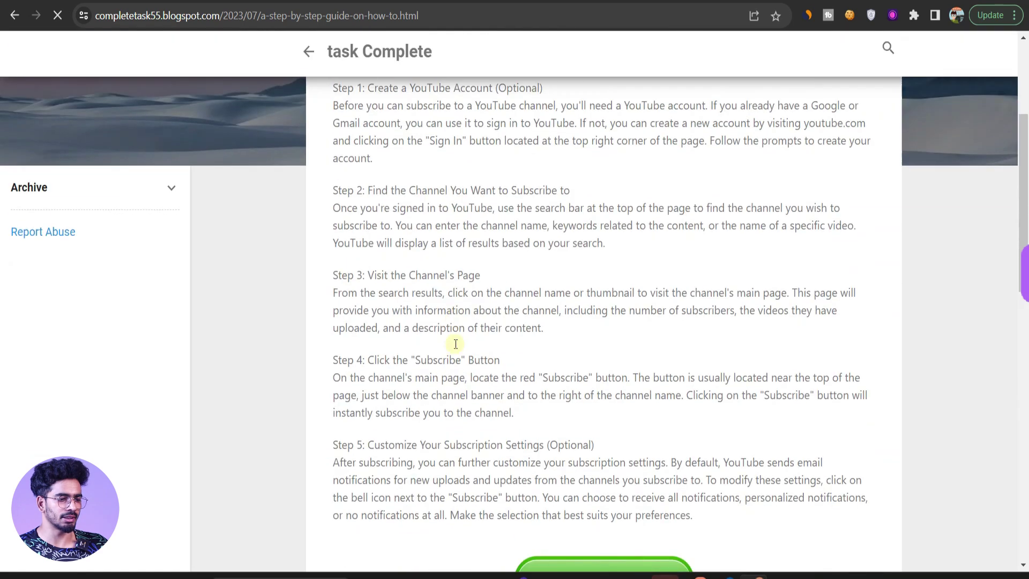
pyautogui.scroll(-2, 455, 344)
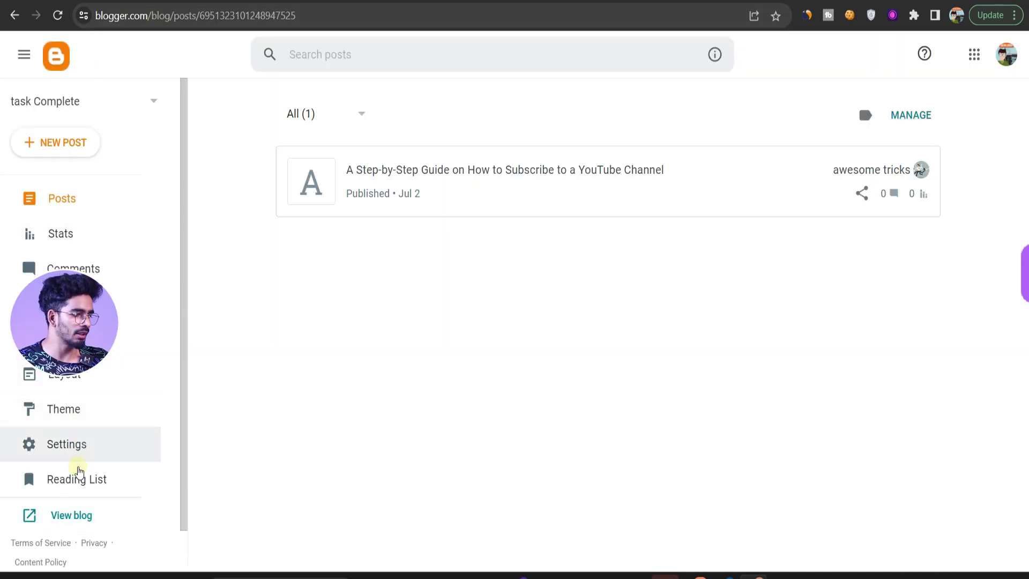
# View the live blog from Blogger and copy its web address
pyautogui.click(75, 516)
pyautogui.click(240, 21)
pyautogui.hotkey('ctrl', 'c')
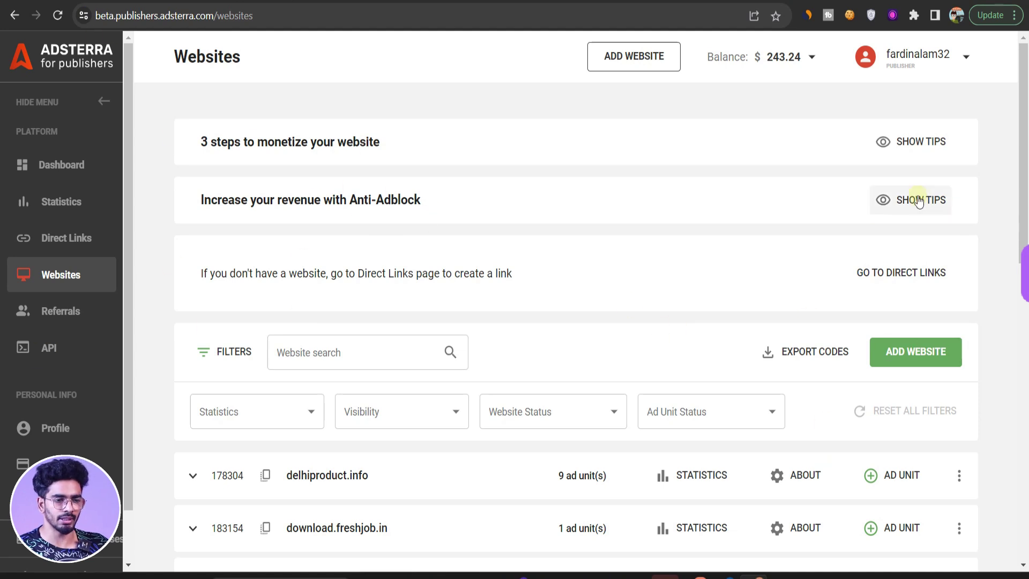
pyautogui.scroll(-3, 942, 363)
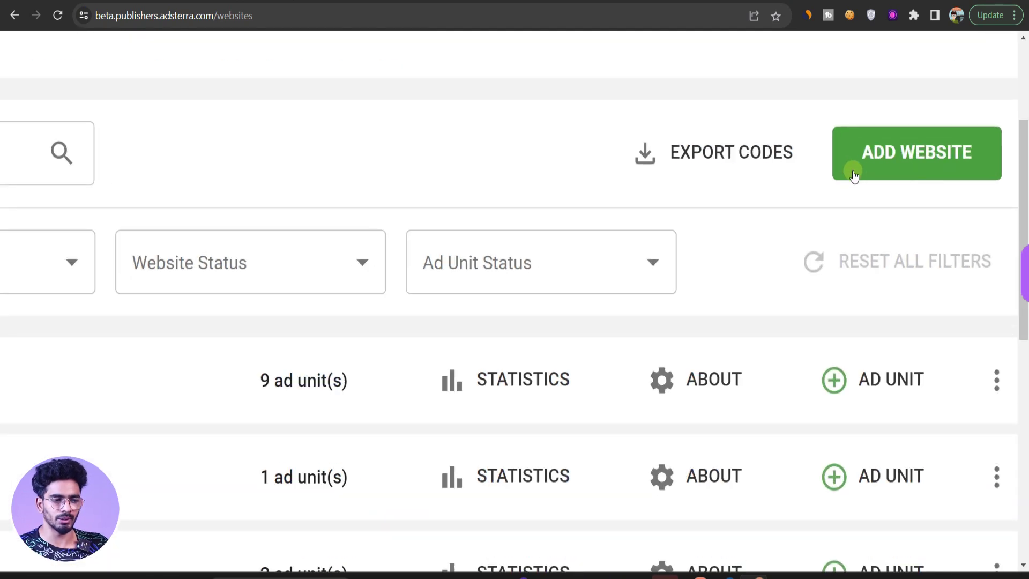
pyautogui.click(922, 187)
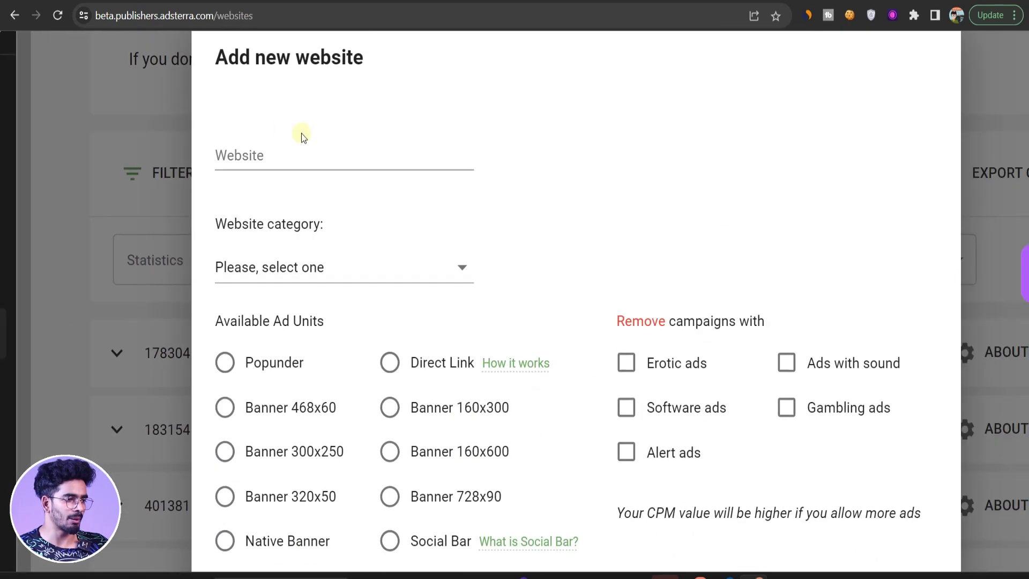
pyautogui.click(299, 154)
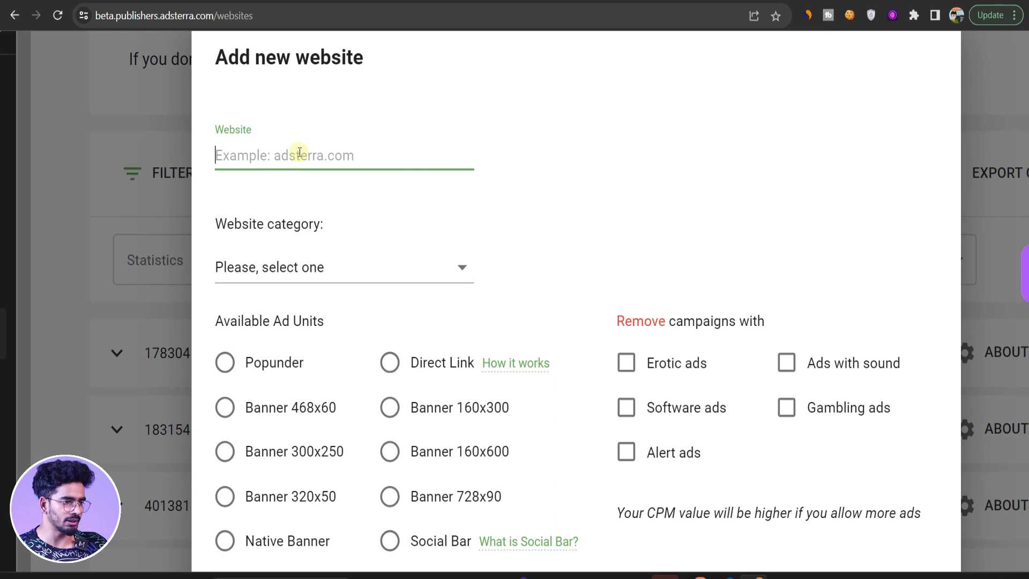
pyautogui.hotkey('ctrl', 'v')
# Look through the website categories and set the new website's category to Social
pyautogui.click(416, 268)
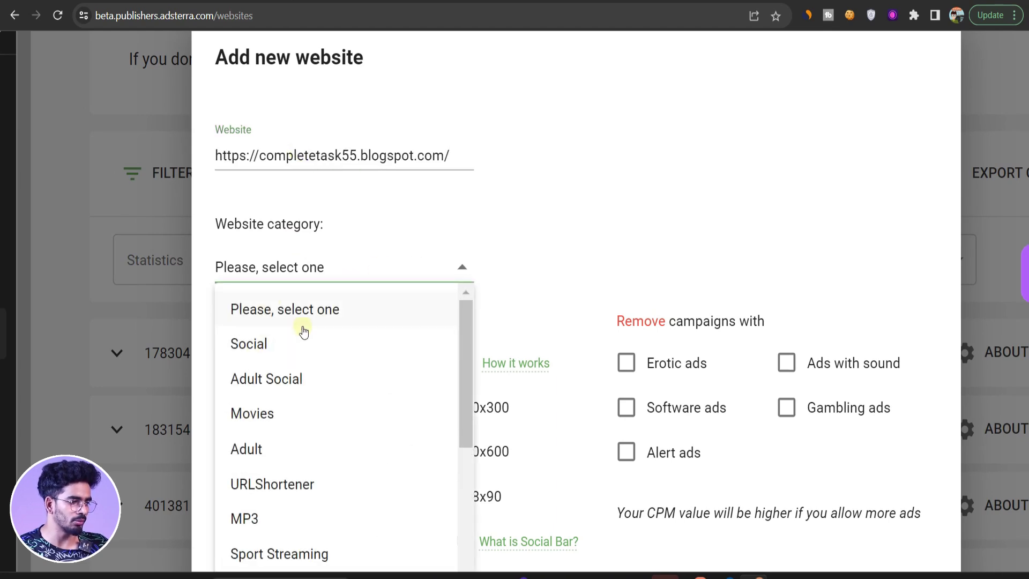
pyautogui.scroll(-2, 322, 421)
pyautogui.scroll(1, 324, 421)
pyautogui.scroll(1, 460, 315)
pyautogui.scroll(-2, 455, 320)
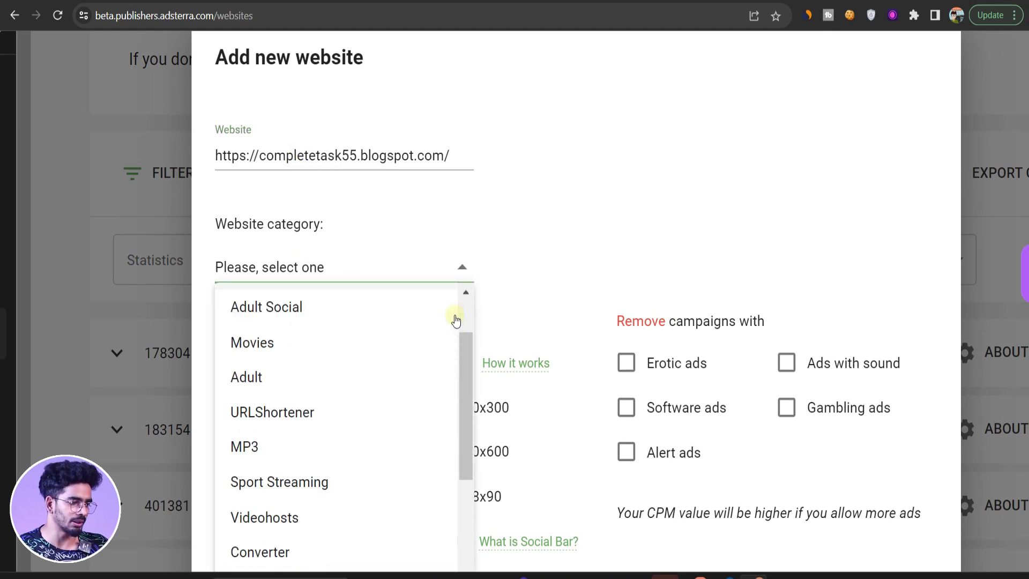
pyautogui.scroll(1, 321, 365)
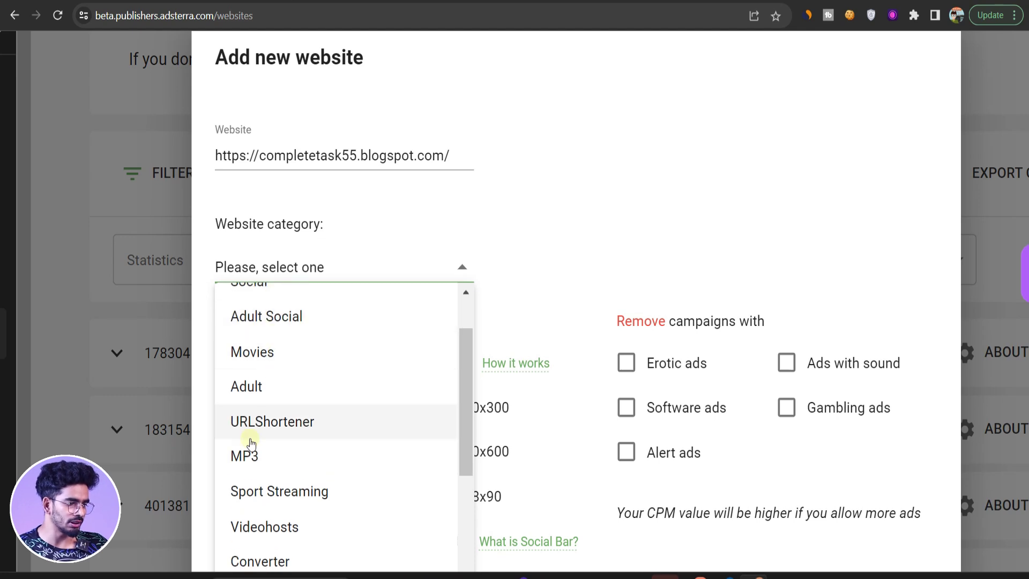
pyautogui.scroll(2, 263, 317)
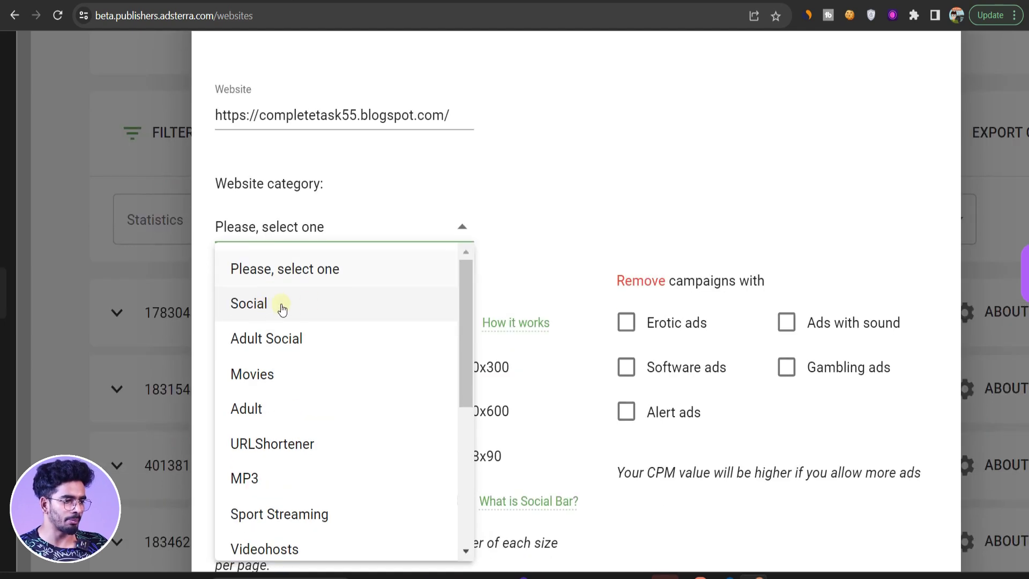
pyautogui.click(355, 306)
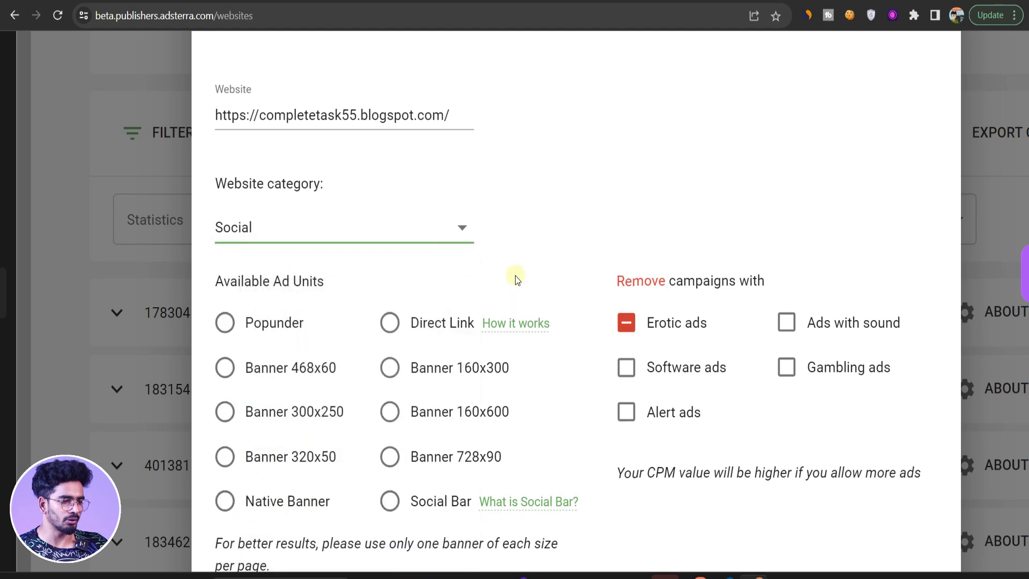
# Switch the removal of Erotic ads campaigns off and back on for the new website
pyautogui.scroll(-1, 516, 276)
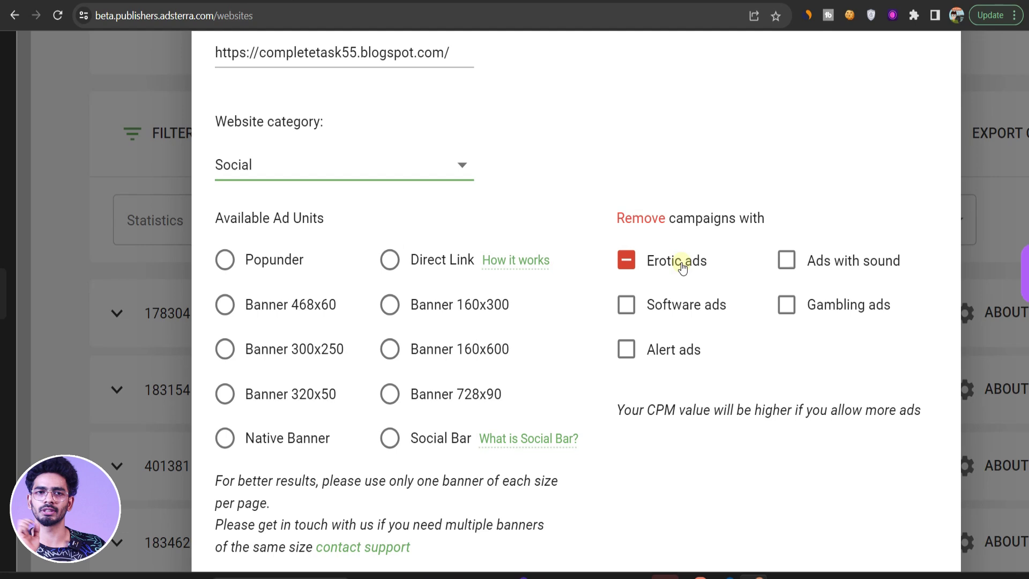
pyautogui.click(628, 261)
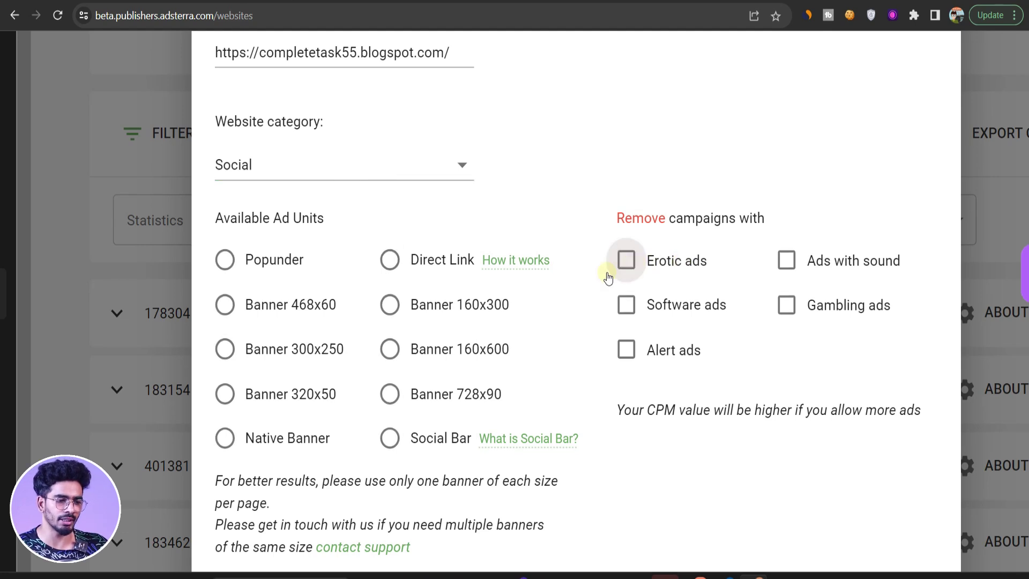
pyautogui.click(627, 260)
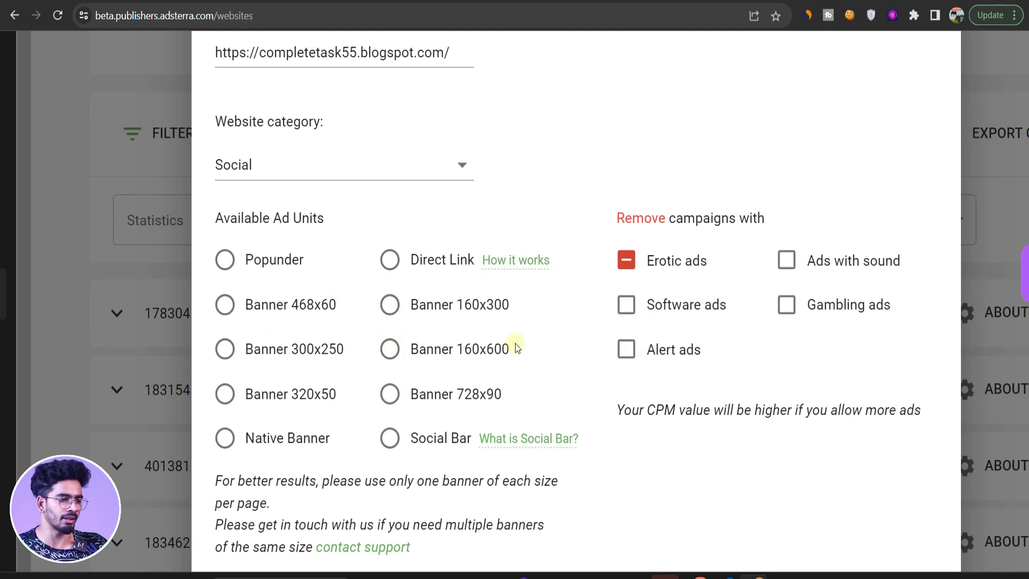
# Choose Native Banner as the ad unit, submit the new website for approval and dismiss the notice
pyautogui.scroll(-1, 343, 143)
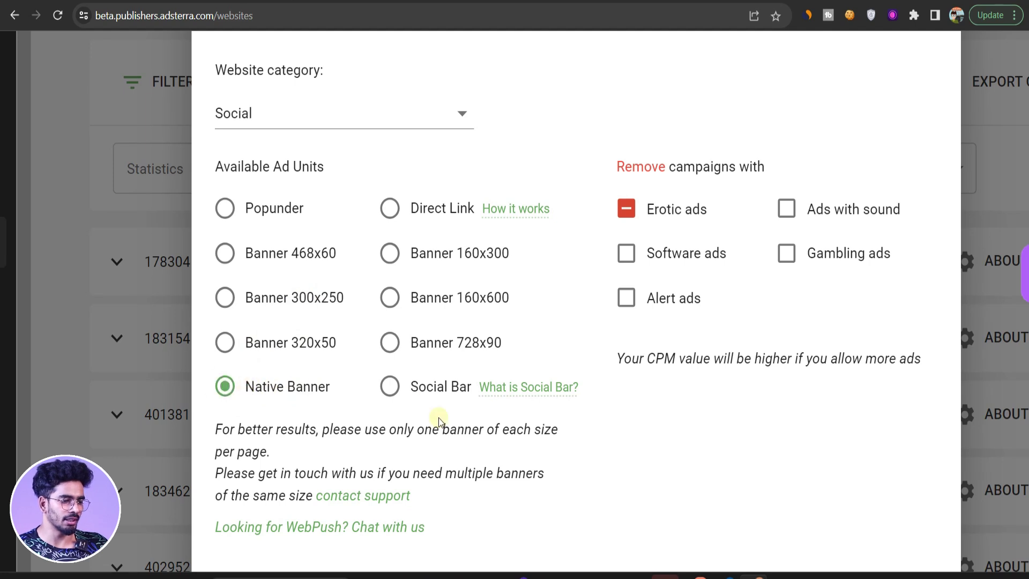
pyautogui.scroll(-2, 781, 375)
pyautogui.click(901, 493)
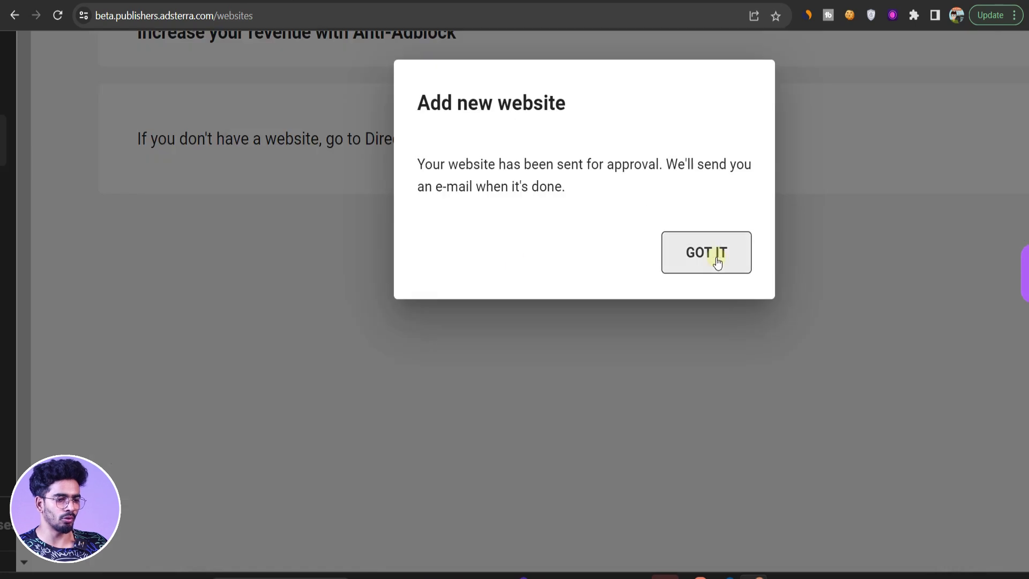
pyautogui.click(718, 262)
# Find completetask55.blogspot.com in the website list, expand its ad units and open the Native Banner's code
pyautogui.scroll(-4, 421, 403)
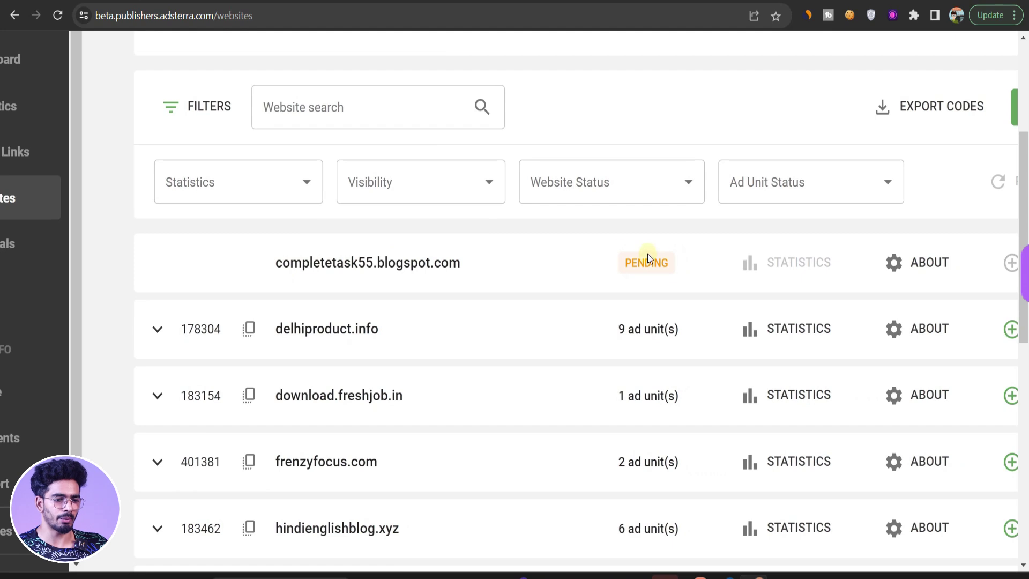
pyautogui.hscroll(3, 879, 260)
pyautogui.hscroll(-4, 879, 260)
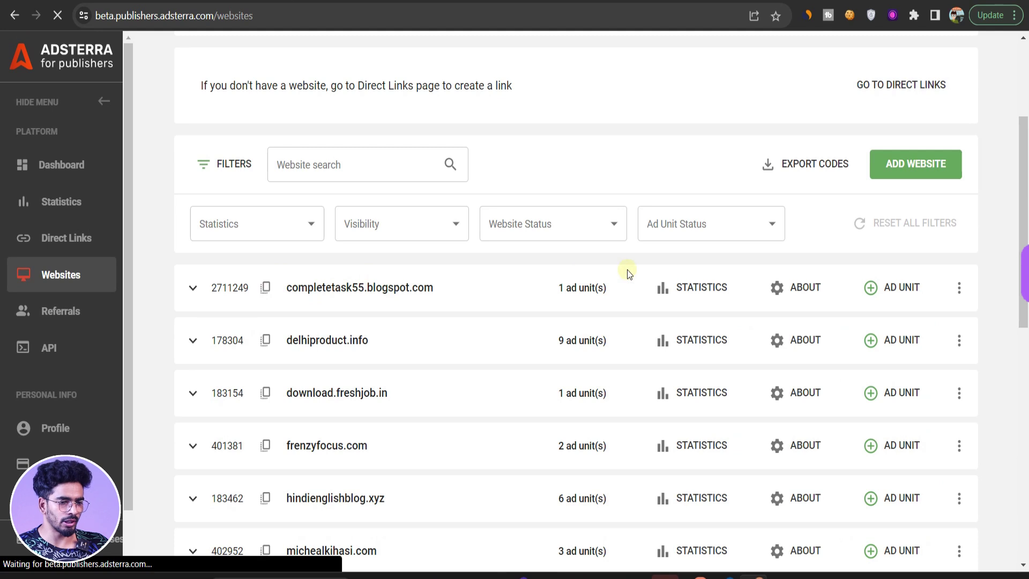
pyautogui.click(193, 293)
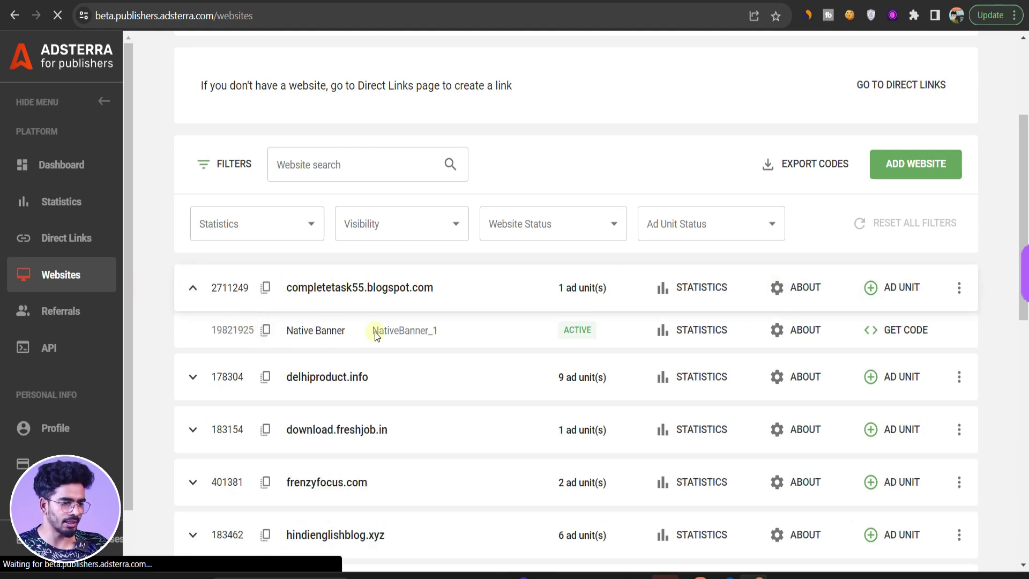
pyautogui.click(900, 330)
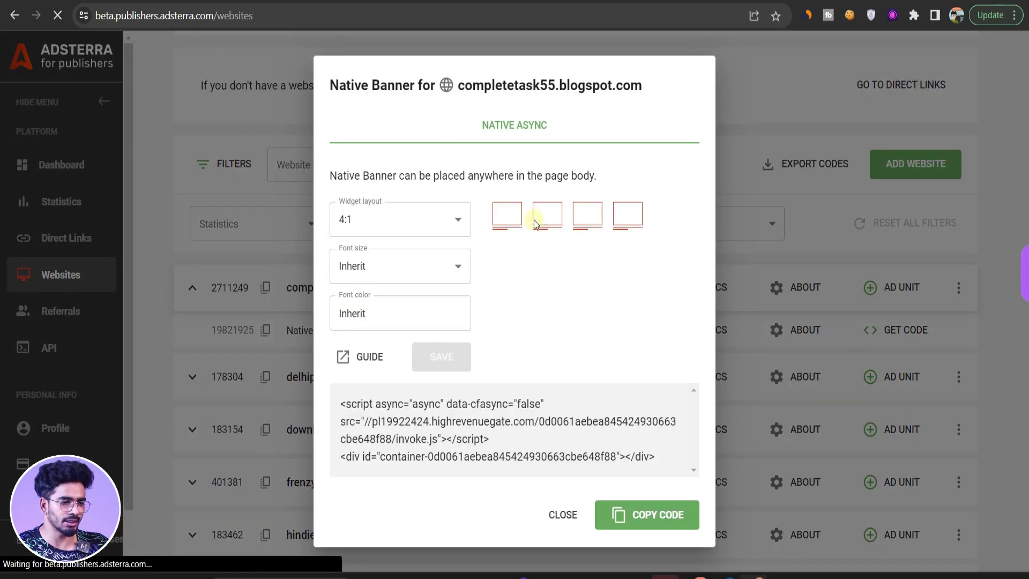
pyautogui.keyDown('ctrl'); pyautogui.scroll(5, 534, 220); pyautogui.keyUp('ctrl')
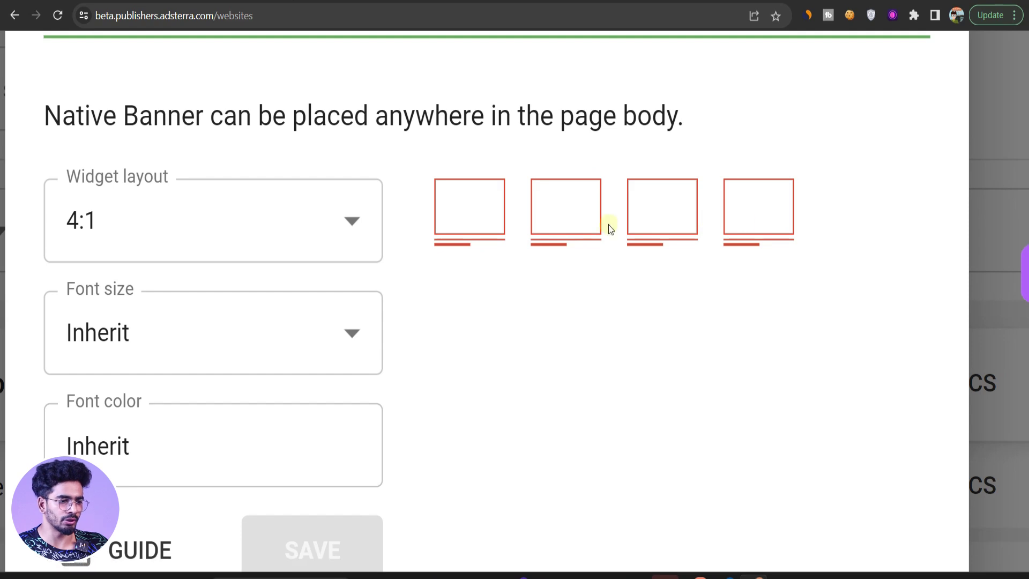
# Copy the Native Banner's ad code with the 4:1 widget layout
pyautogui.keyDown('ctrl'); pyautogui.scroll(-5, 558, 224); pyautogui.keyUp('ctrl')
pyautogui.keyDown('ctrl'); pyautogui.scroll(-1, 558, 224); pyautogui.keyUp('ctrl')
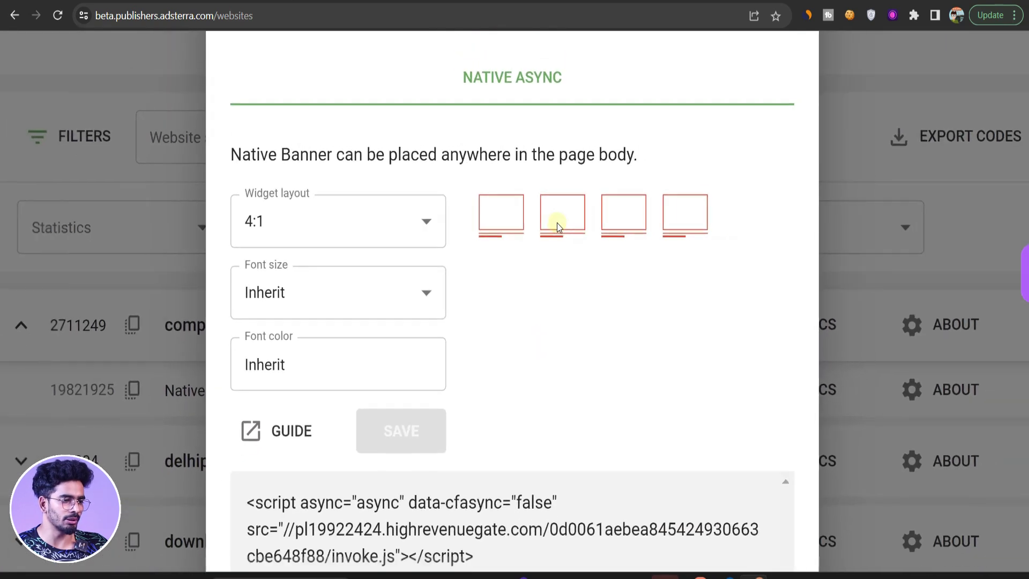
pyautogui.scroll(-3, 404, 339)
pyautogui.click(715, 491)
pyautogui.keyDown('ctrl'); pyautogui.scroll(-2, 590, 325); pyautogui.keyUp('ctrl')
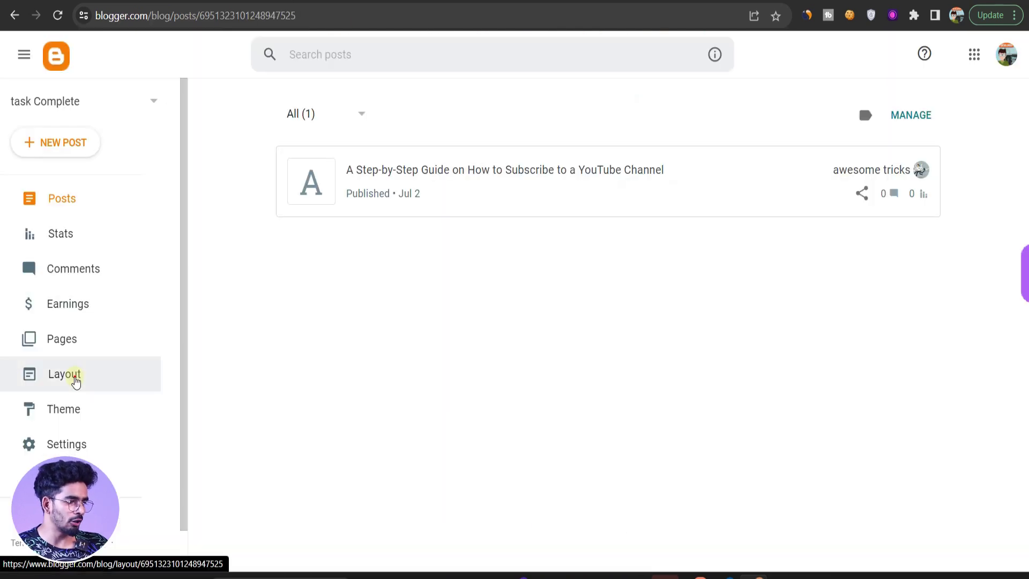
# Switch to Blogger's layout and add an HTML/JavaScript gadget titled "ads" with the Native Banner code to Sidebar (Bottom)
pyautogui.click(75, 382)
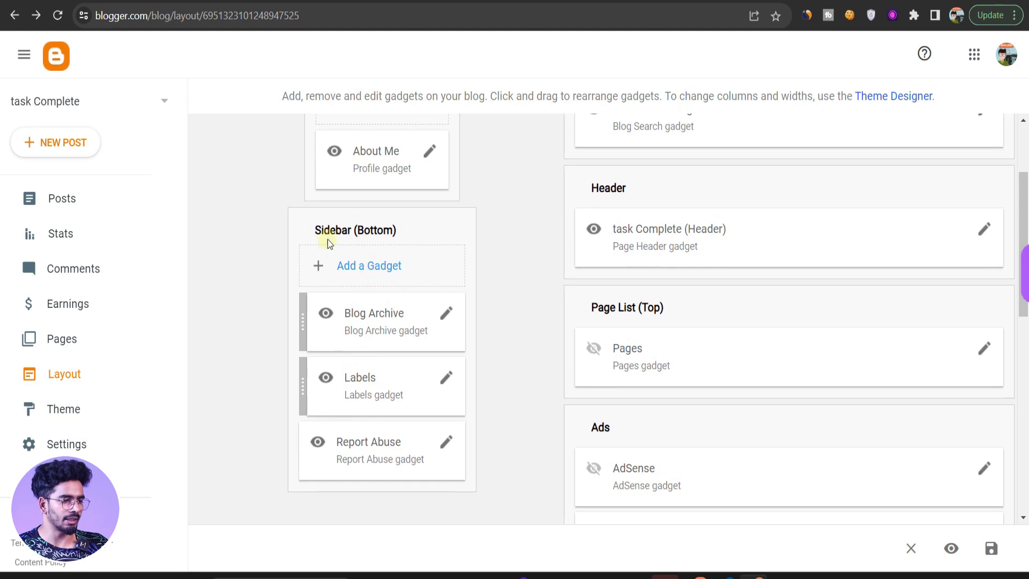
pyautogui.click(367, 268)
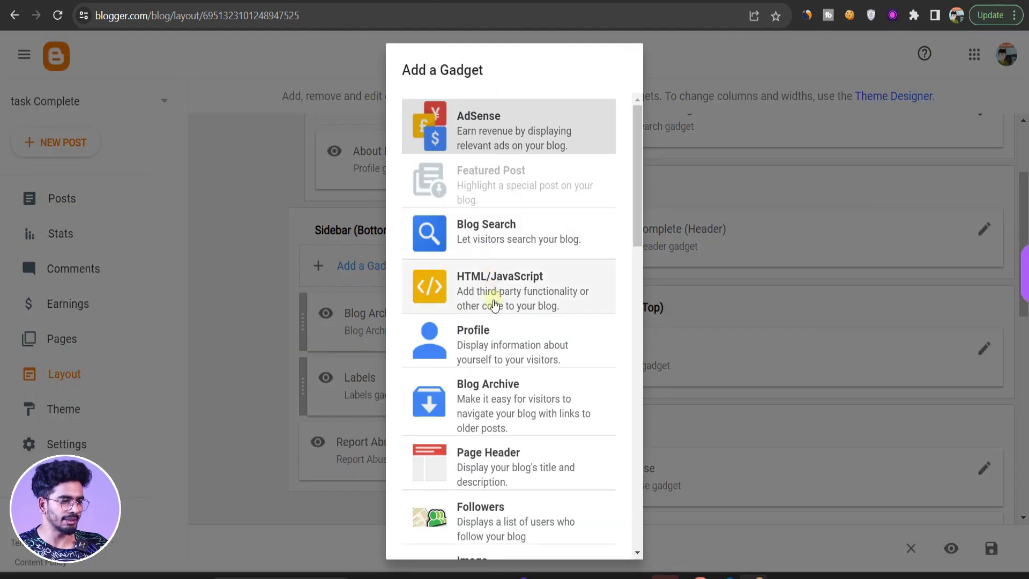
pyautogui.click(539, 290)
pyautogui.write('ads')
pyautogui.click(476, 351)
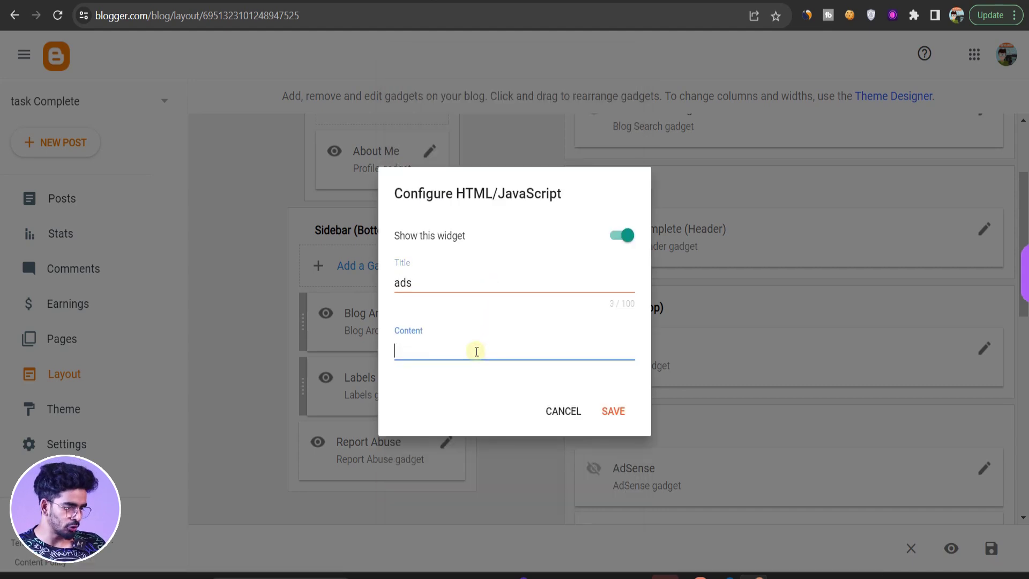
pyautogui.hotkey('ctrl', 'v')
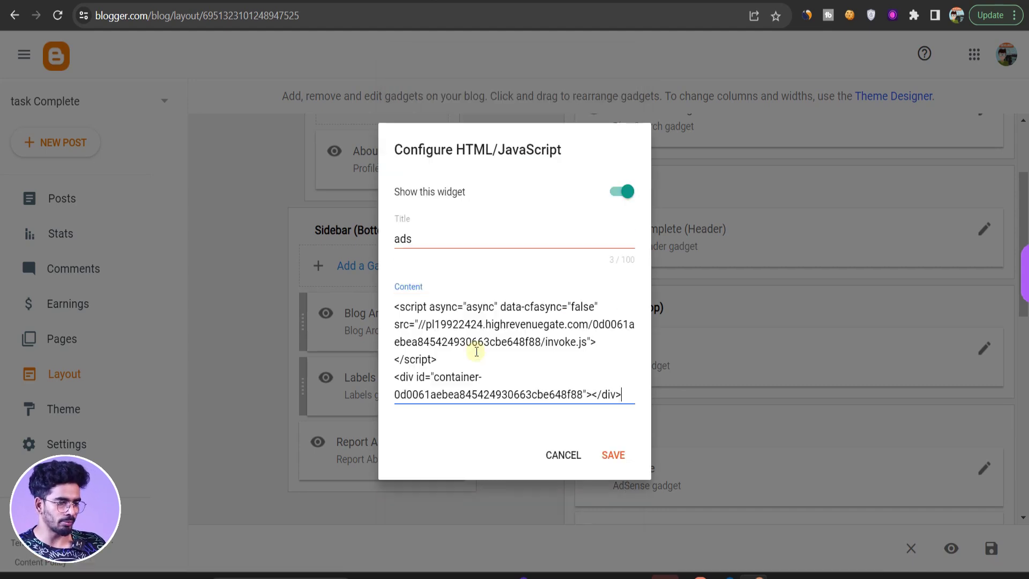
pyautogui.click(615, 455)
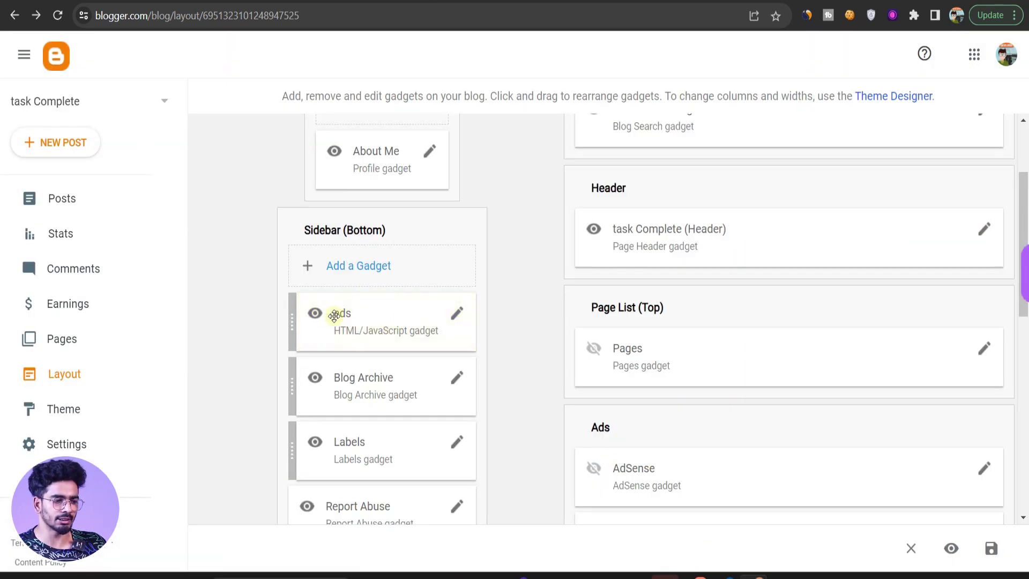
# Move the ads gadget from Sidebar (Bottom) into the Footer above Attribution and save the layout
pyautogui.scroll(-10, 709, 410)
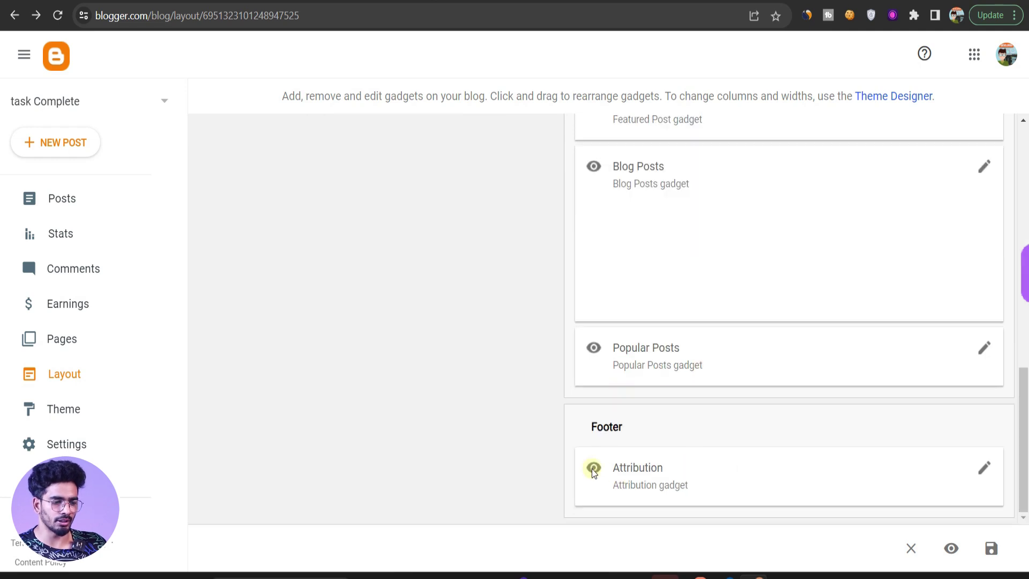
pyautogui.scroll(10, 511, 313)
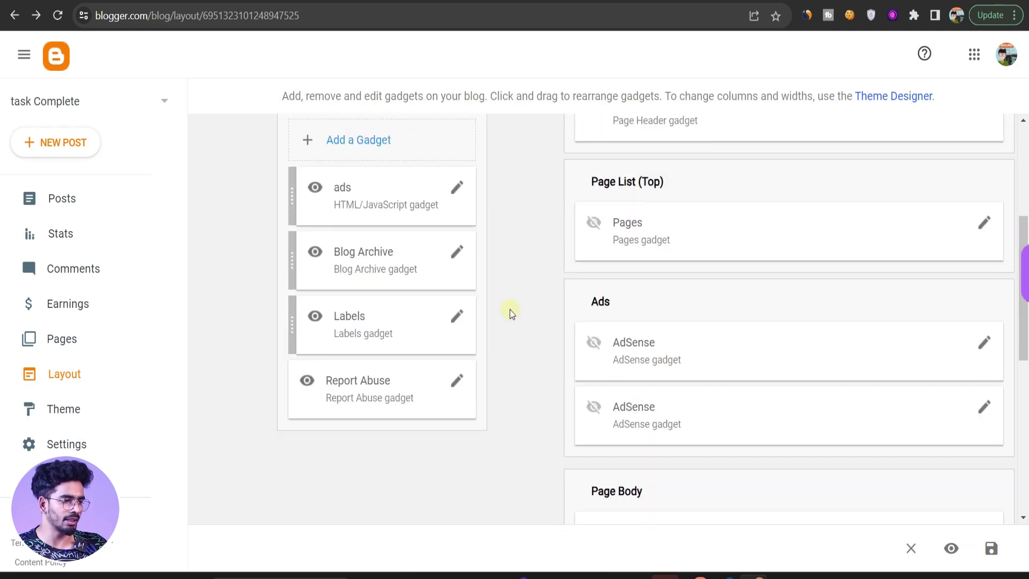
pyautogui.moveTo(346, 194); pyautogui.dragTo(710, 469)
pyautogui.scroll(-6, 710, 469)
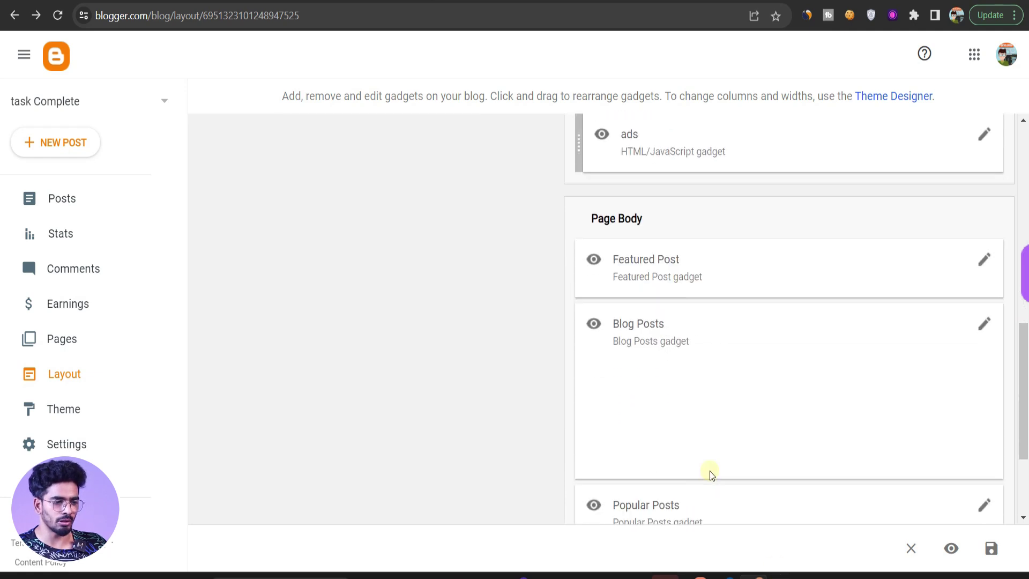
pyautogui.moveTo(714, 131); pyautogui.dragTo(655, 385)
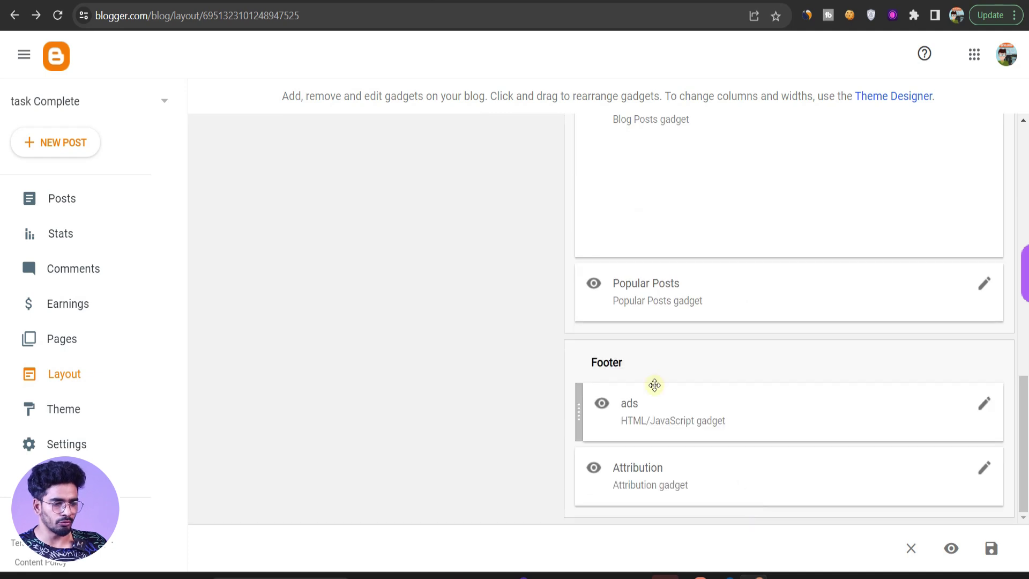
pyautogui.click(992, 548)
pyautogui.scroll(10, 512, 266)
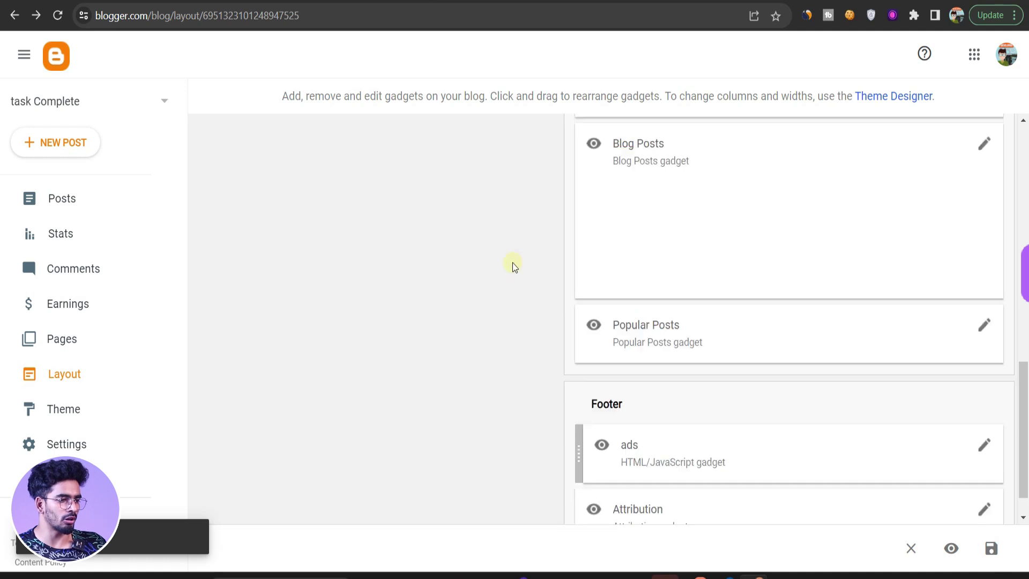
# Switch back to Adsterra, close the code dialog and add a Banner 320x50 ad unit to completetask55.blogspot.com
pyautogui.click(511, 2)
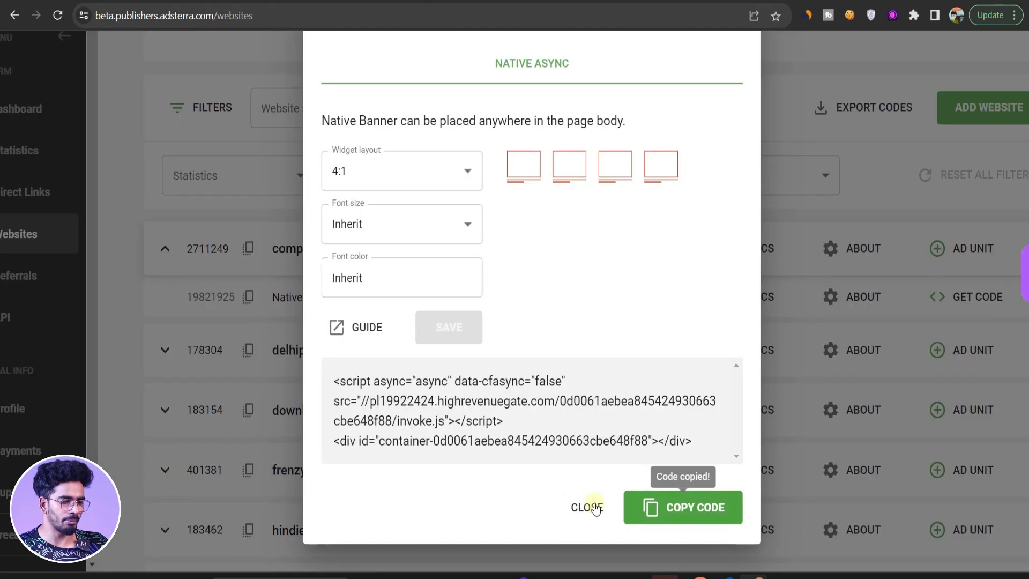
pyautogui.click(588, 503)
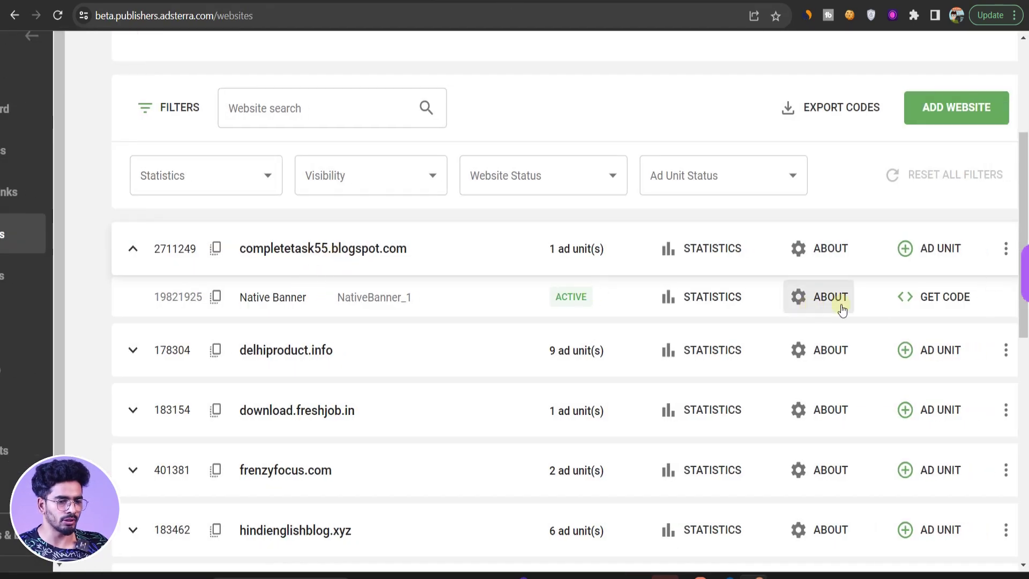
pyautogui.click(876, 252)
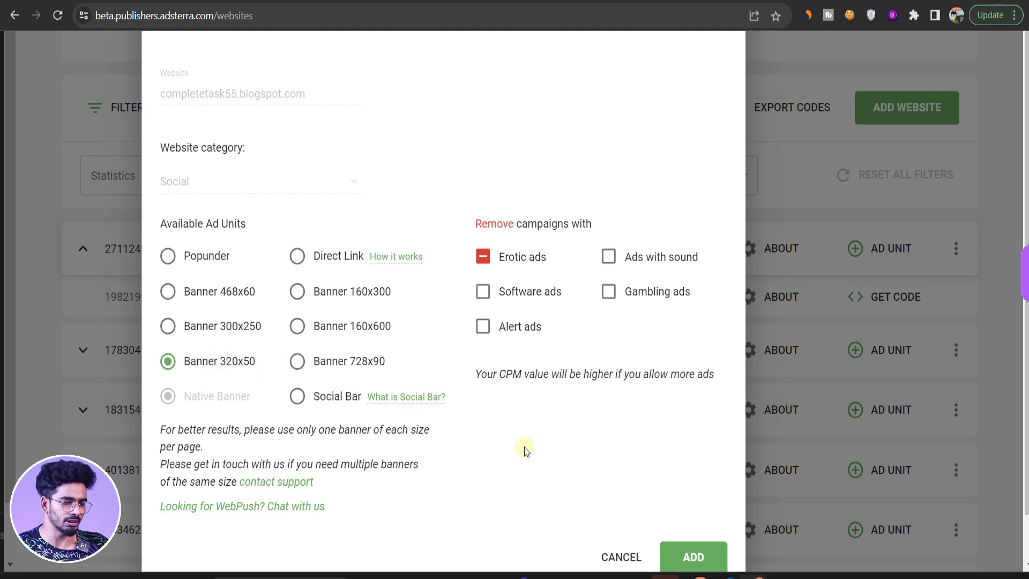
pyautogui.scroll(-1, 525, 452)
pyautogui.click(702, 509)
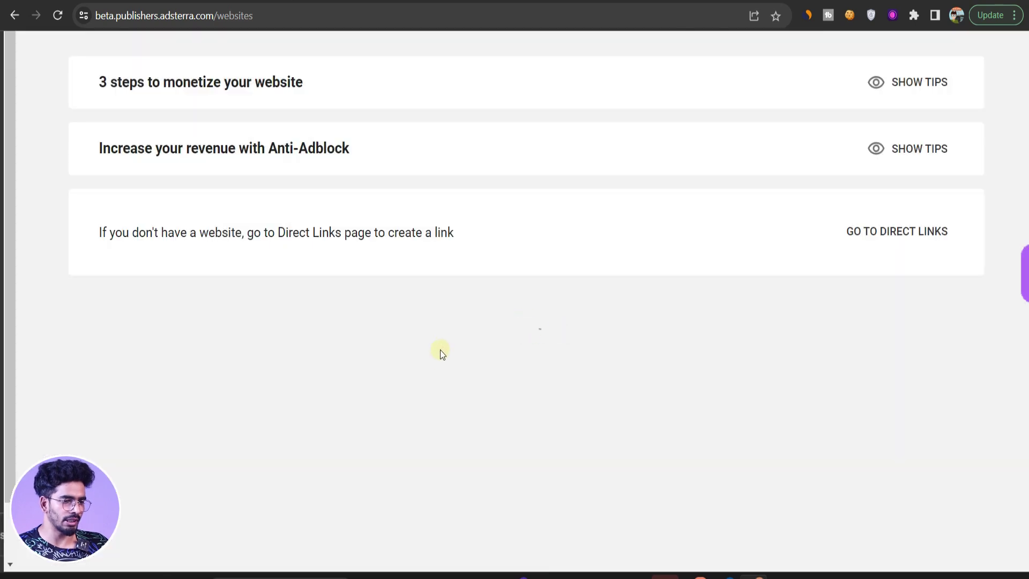
pyautogui.scroll(-3, 465, 409)
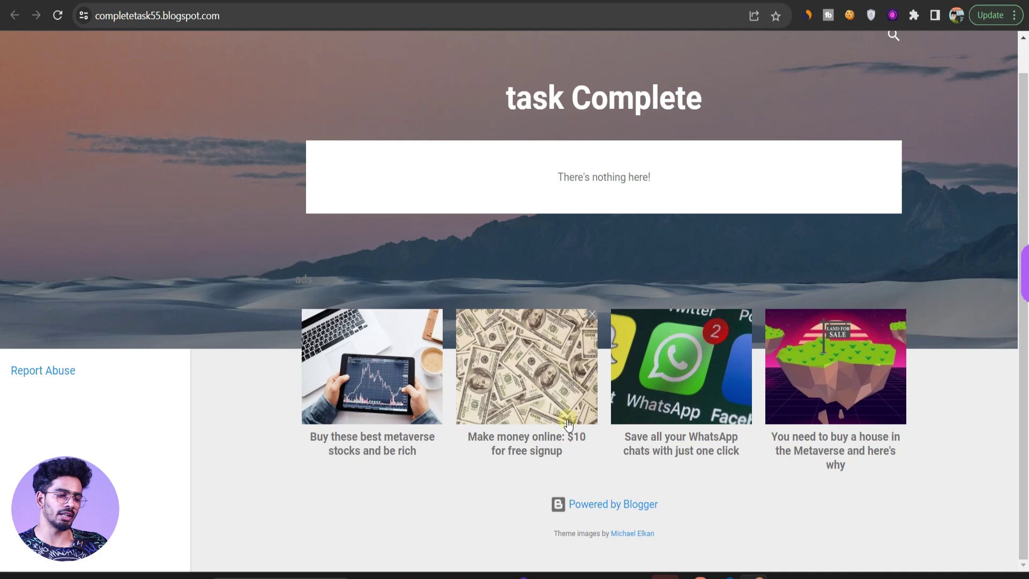
# Close the live blog, reload Adsterra's website list and copy the Banner 320x50 ad unit's code
pyautogui.hotkey('ctrl', 'w')
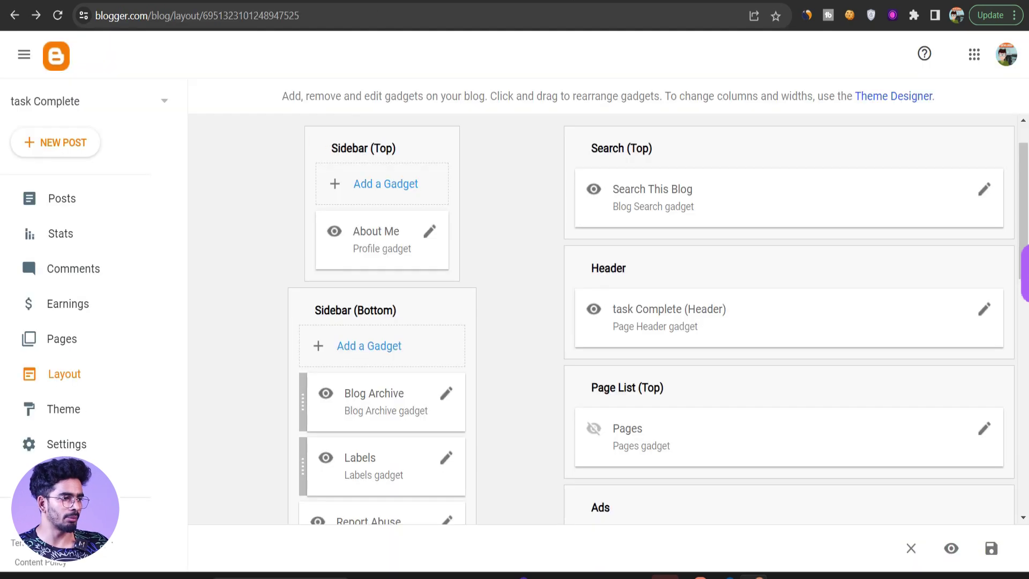
pyautogui.hotkey('ctrl', 'w')
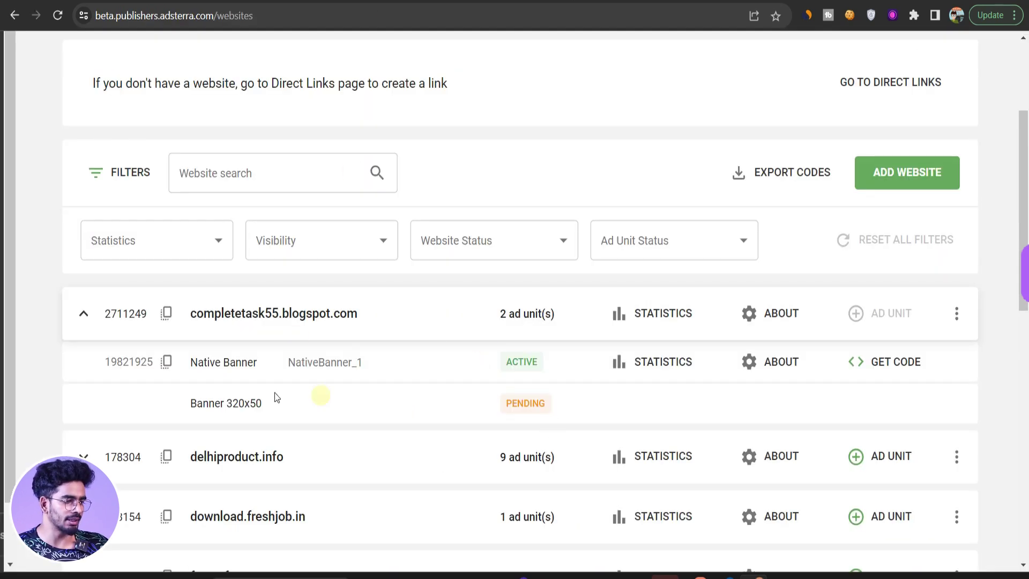
pyautogui.click(57, 15)
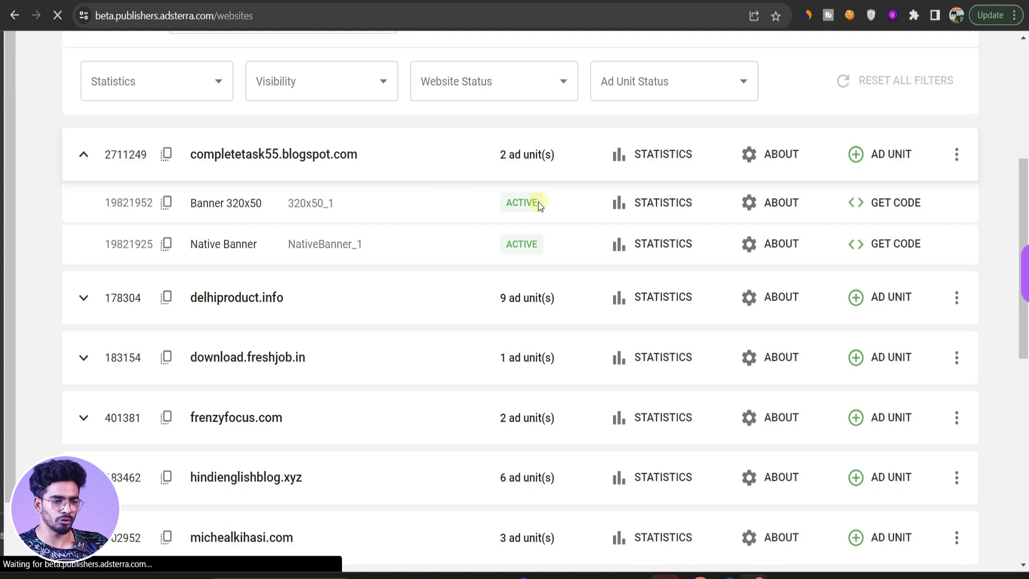
pyautogui.click(905, 209)
pyautogui.click(602, 448)
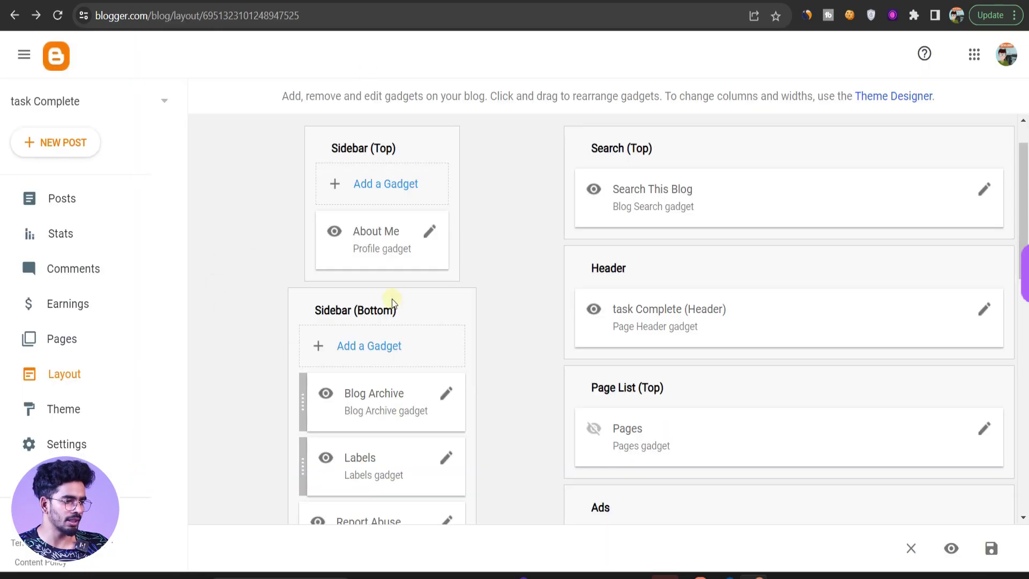
pyautogui.scroll(1, 523, 305)
pyautogui.scroll(-5, 590, 333)
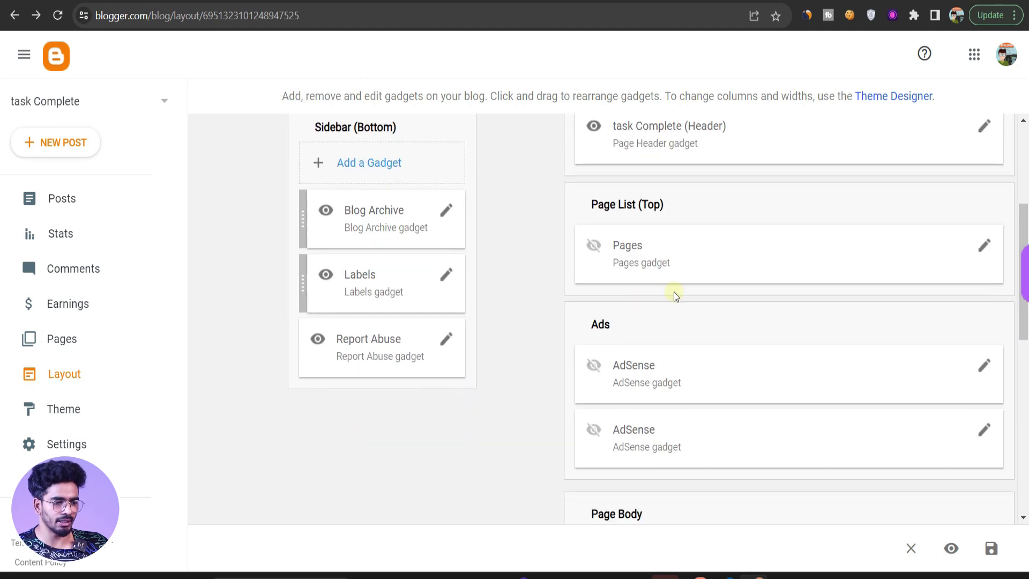
pyautogui.scroll(-3, 690, 356)
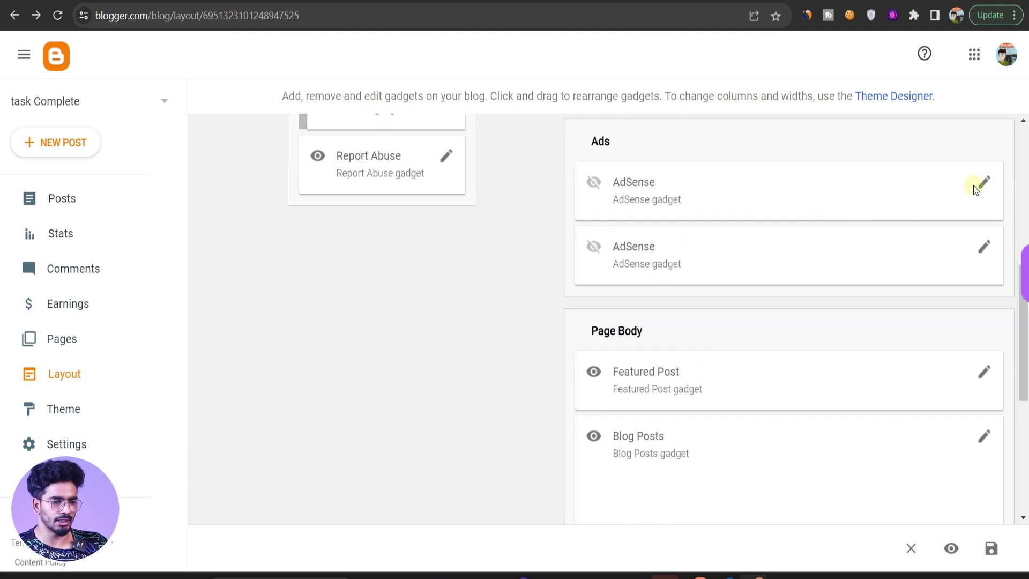
pyautogui.click(984, 189)
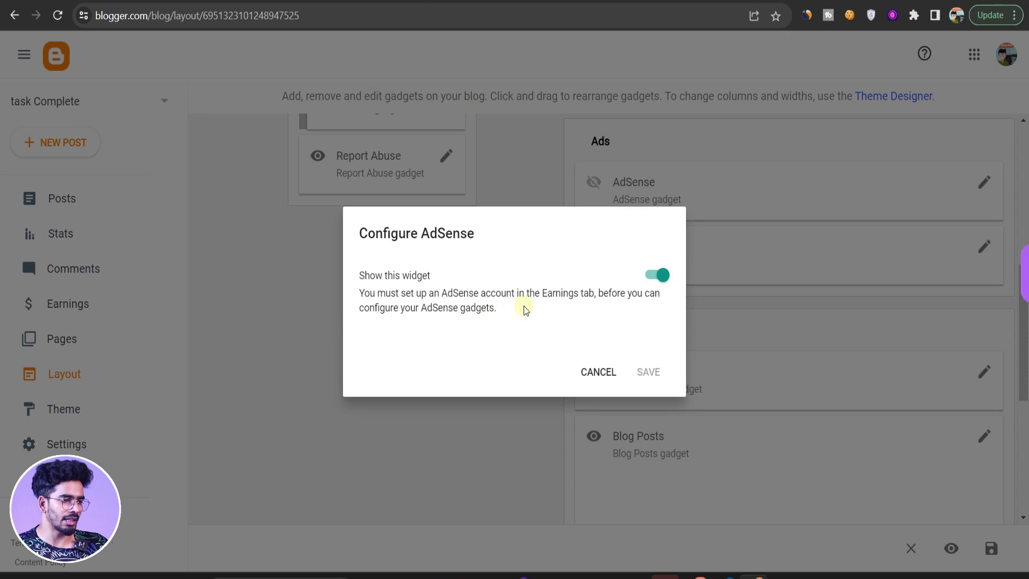
pyautogui.press('Escape')
# Add an HTML/JavaScript gadget titled "ads" with the 320x50 banner code to Sidebar (Bottom) and move it atop the Ads section
pyautogui.click(377, 212)
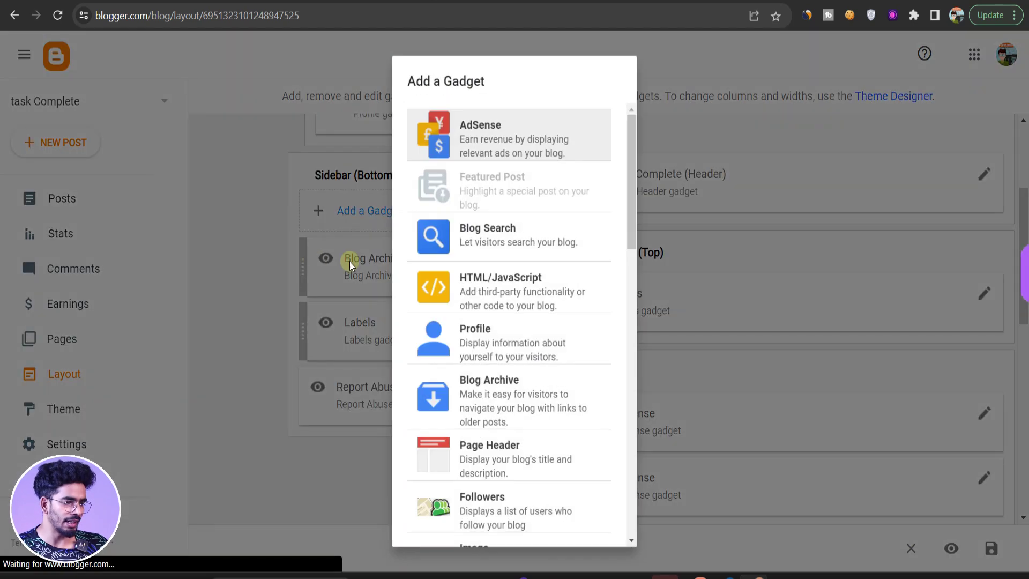
pyautogui.click(484, 294)
pyautogui.write('ads')
pyautogui.click(475, 353)
pyautogui.hotkey('ctrl', 'v')
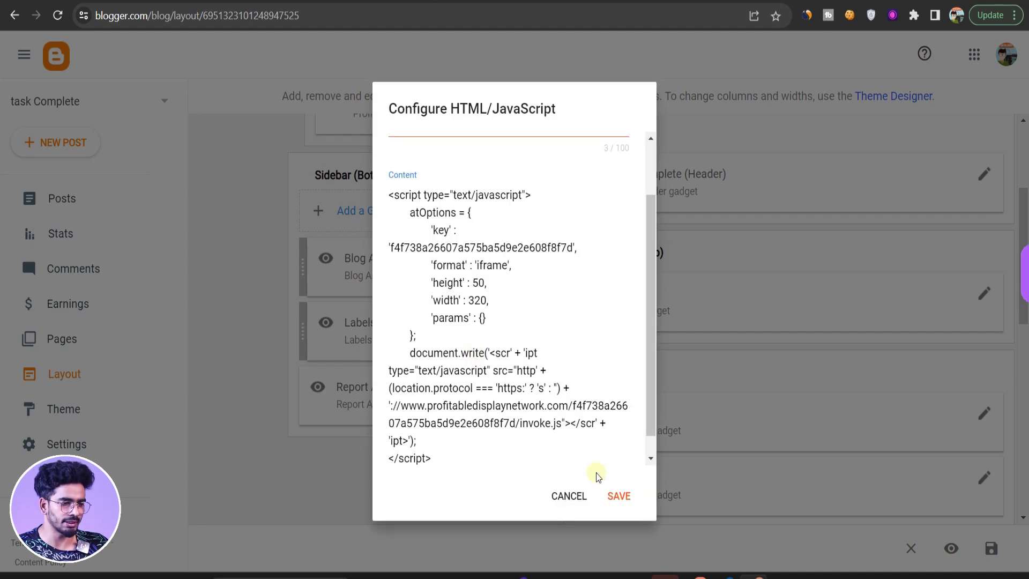
pyautogui.click(618, 496)
pyautogui.moveTo(366, 271); pyautogui.dragTo(797, 428)
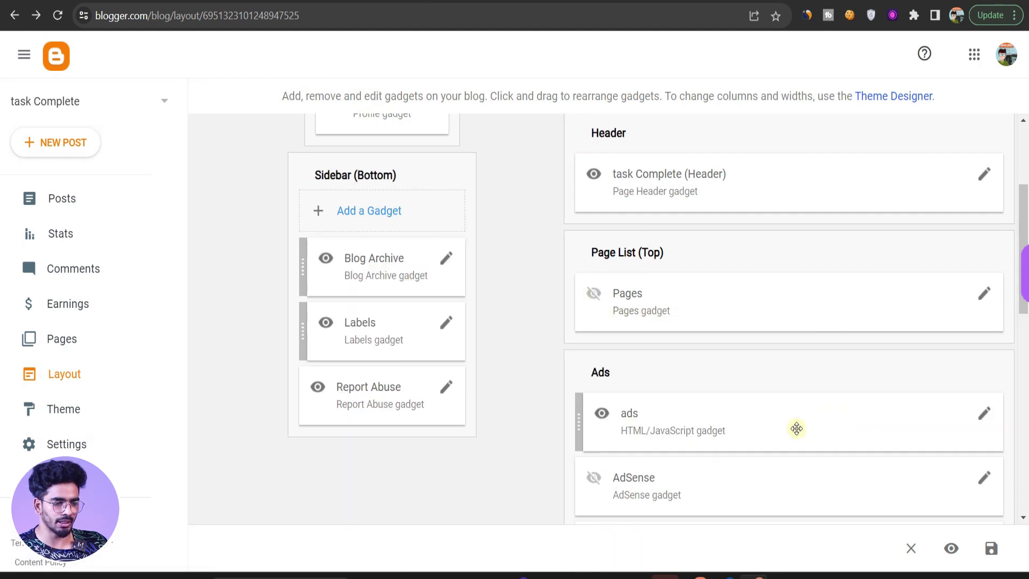
# Add another HTML/JavaScript gadget titled "ads" with the same 320x50 banner code to Sidebar (Bottom)
pyautogui.scroll(-3, 797, 429)
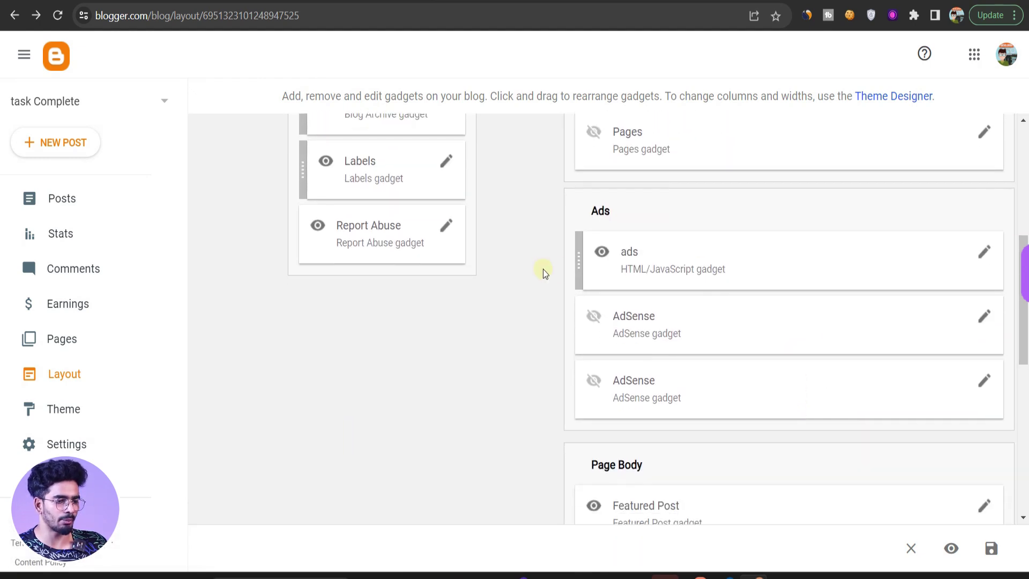
pyautogui.scroll(5, 543, 273)
pyautogui.click(368, 335)
pyautogui.click(477, 298)
pyautogui.click(467, 351)
pyautogui.hotkey('ctrl', 'v')
pyautogui.click(615, 488)
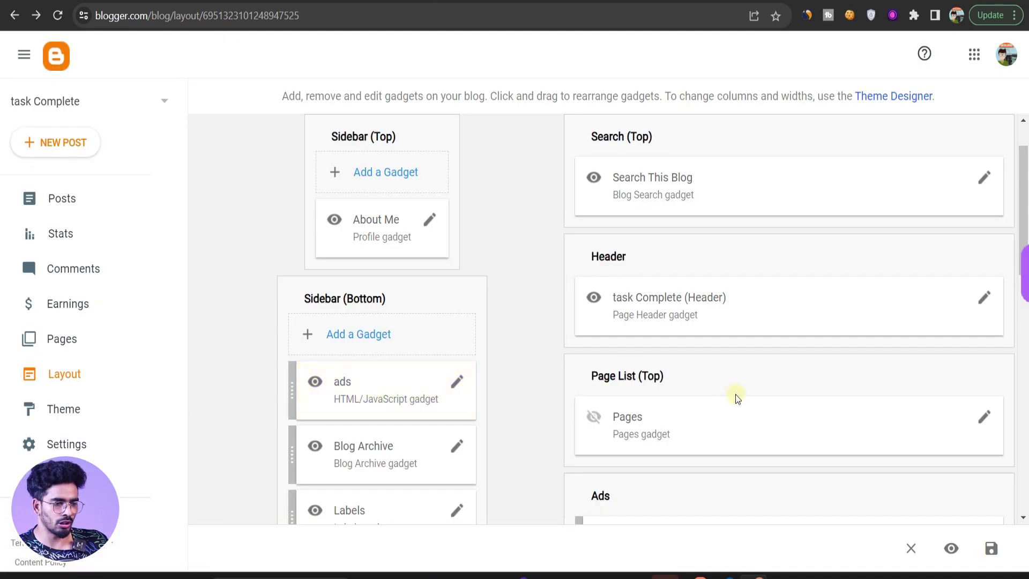
# Move the new sidebar ads gadget into Page Body between Featured Post and Blog Posts, and save the layout
pyautogui.scroll(-4, 735, 396)
pyautogui.scroll(2, 736, 397)
pyautogui.scroll(-8, 736, 398)
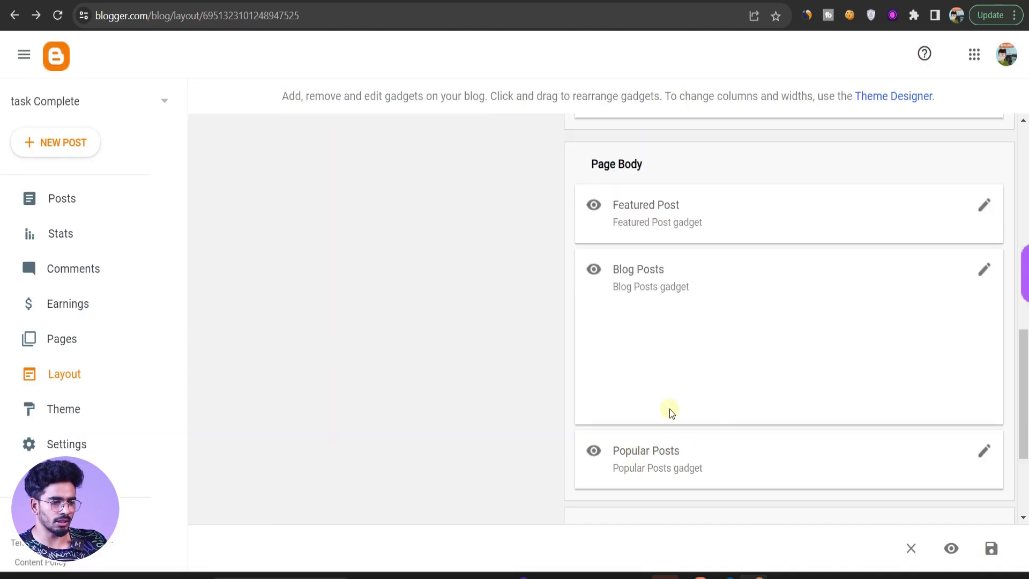
pyautogui.scroll(8, 689, 370)
pyautogui.moveTo(369, 197); pyautogui.dragTo(599, 323)
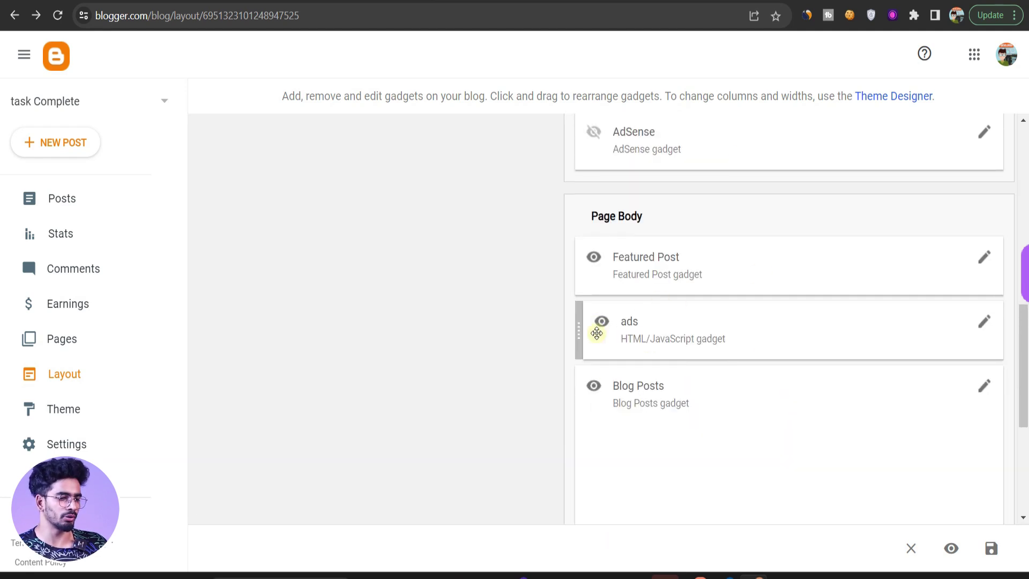
pyautogui.scroll(10, 432, 214)
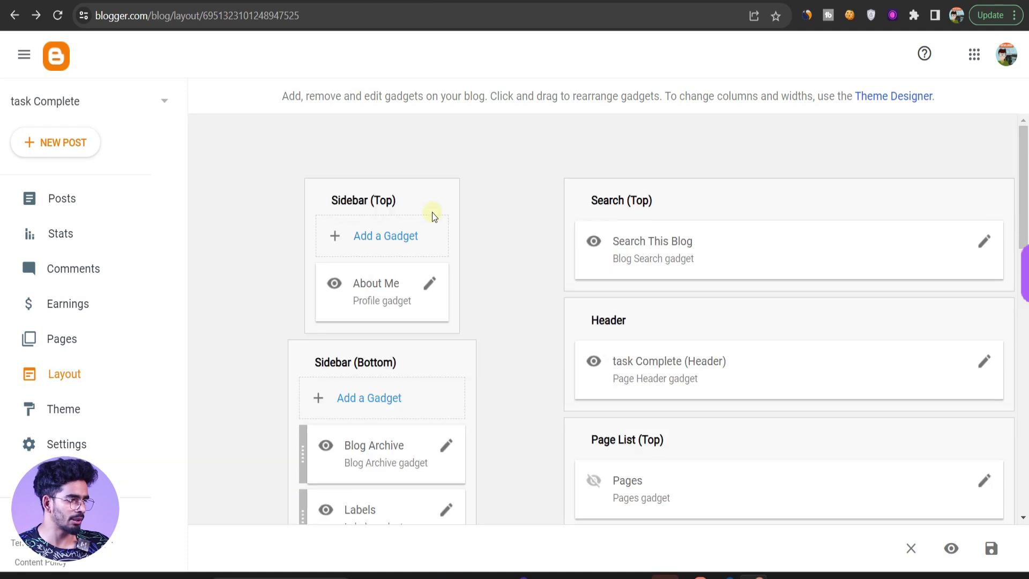
pyautogui.click(75, 216)
pyautogui.click(630, 99)
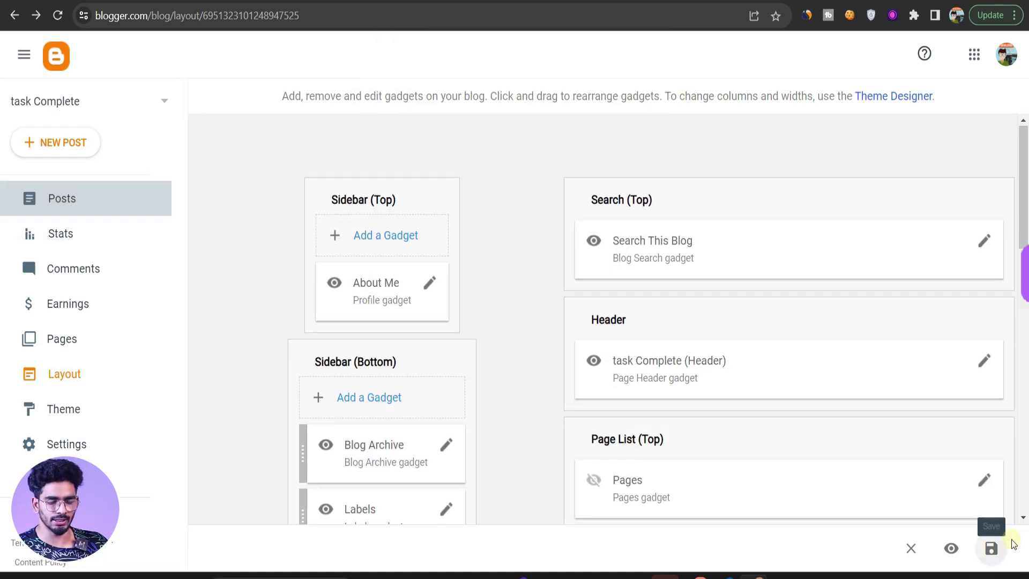
pyautogui.click(992, 548)
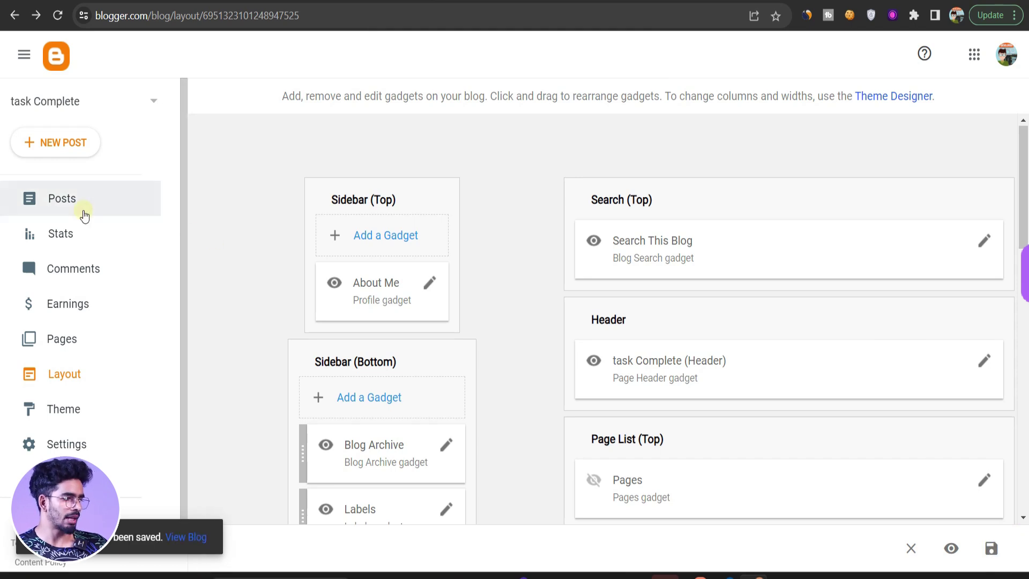
# Open the post "A Step-by-Step Guide on How to Subscribe to a YouTube Channel" for editing
pyautogui.click(66, 199)
pyautogui.click(458, 257)
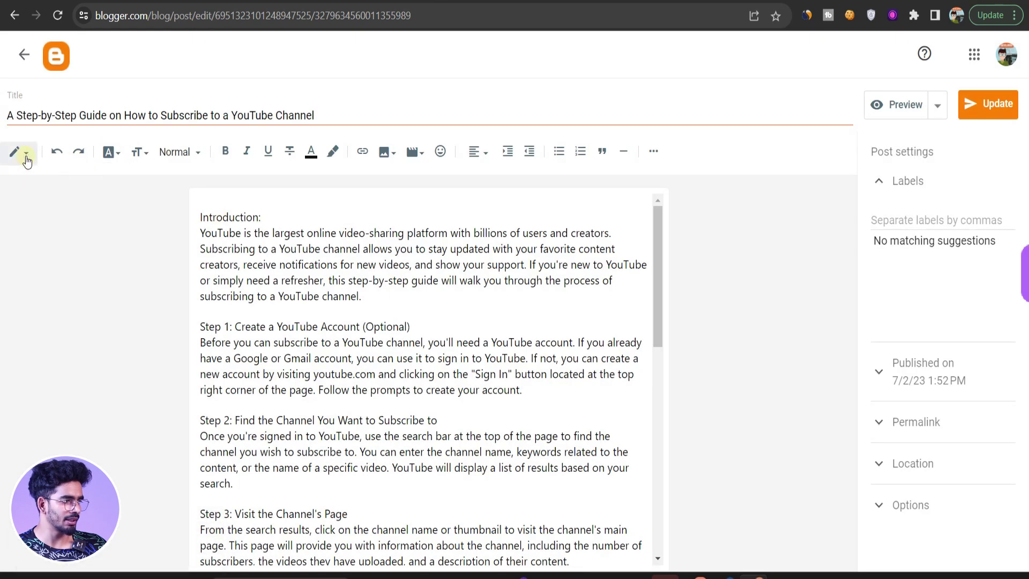
# Switch the post editor from Compose view to HTML view
pyautogui.click(18, 152)
pyautogui.click(44, 128)
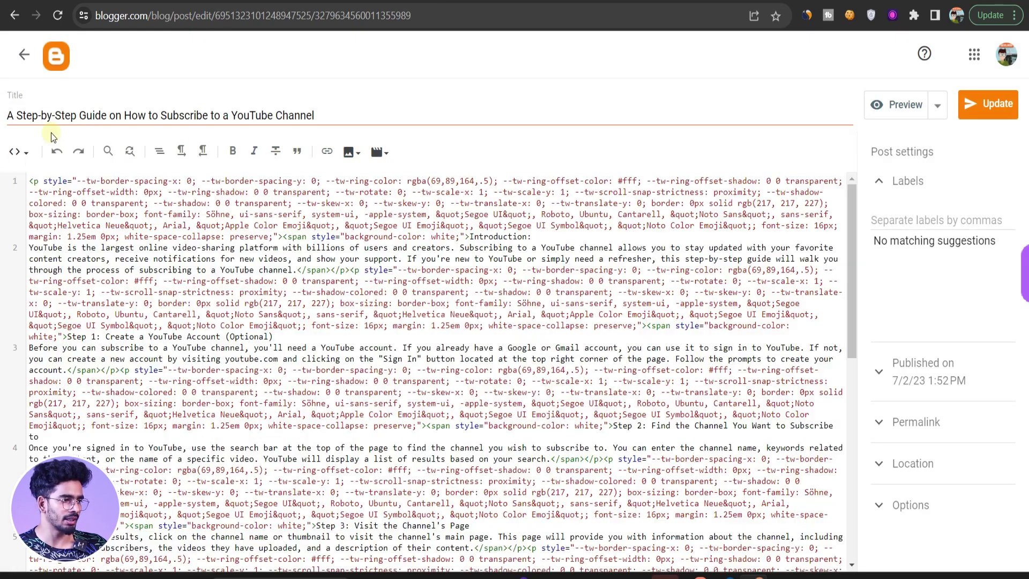
pyautogui.scroll(-3, 532, 458)
pyautogui.scroll(3, 521, 427)
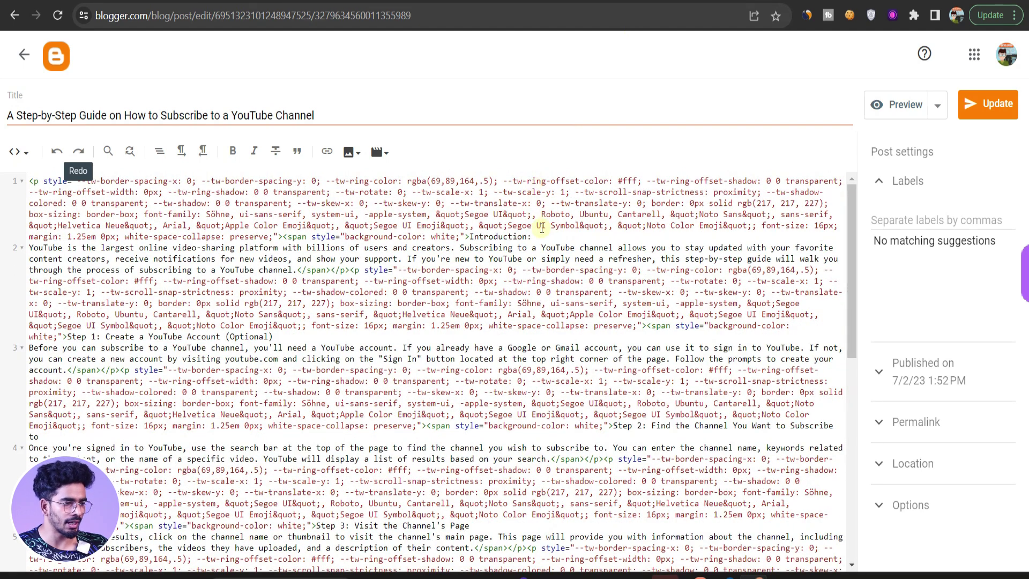
pyautogui.scroll(-3, 576, 357)
pyautogui.scroll(3, 576, 358)
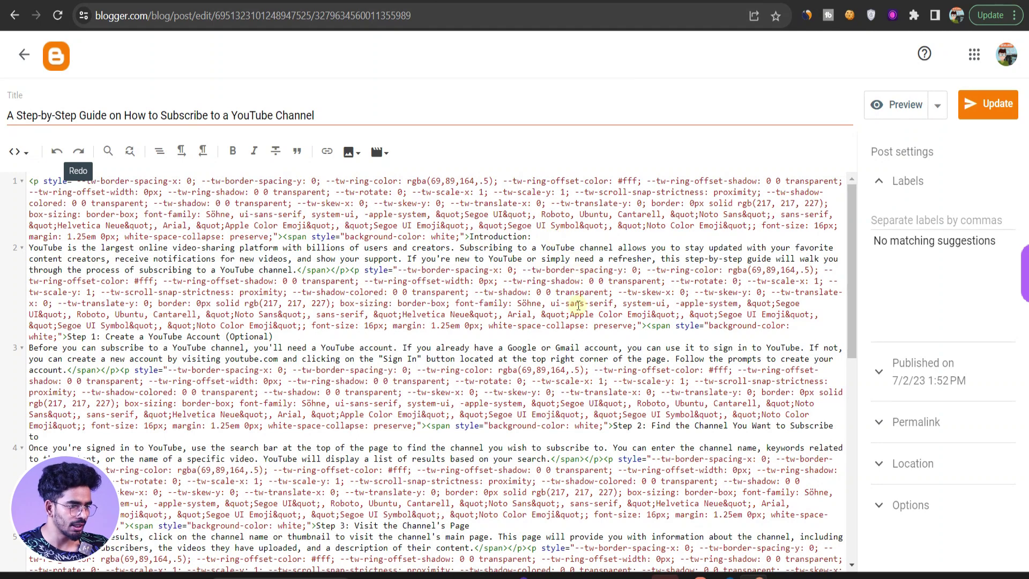
pyautogui.scroll(-1, 578, 305)
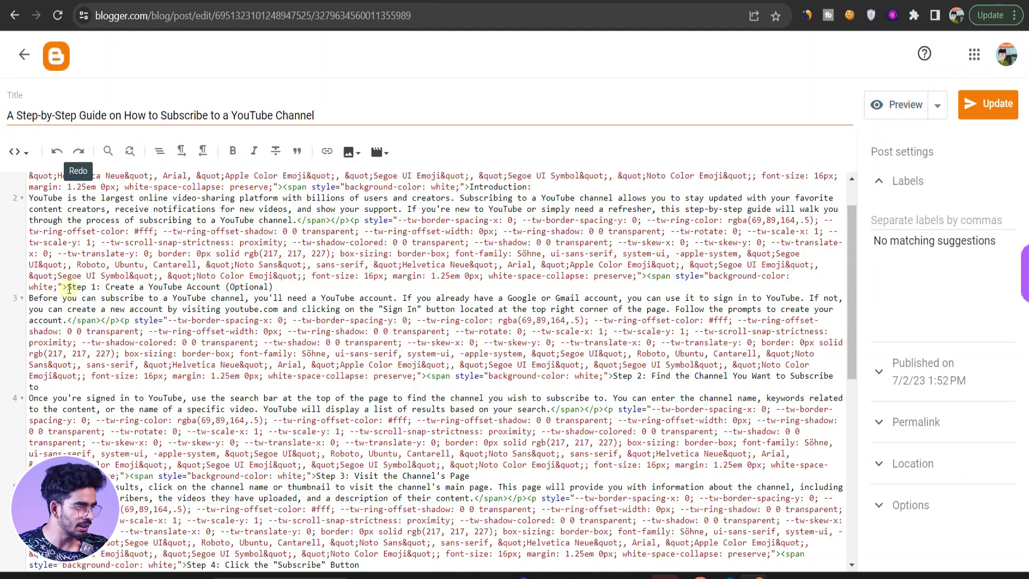
# Insert the 320x50 banner script on blank lines before the "Step 1: Create a YouTube Account (Optional)" heading
pyautogui.click(65, 287)
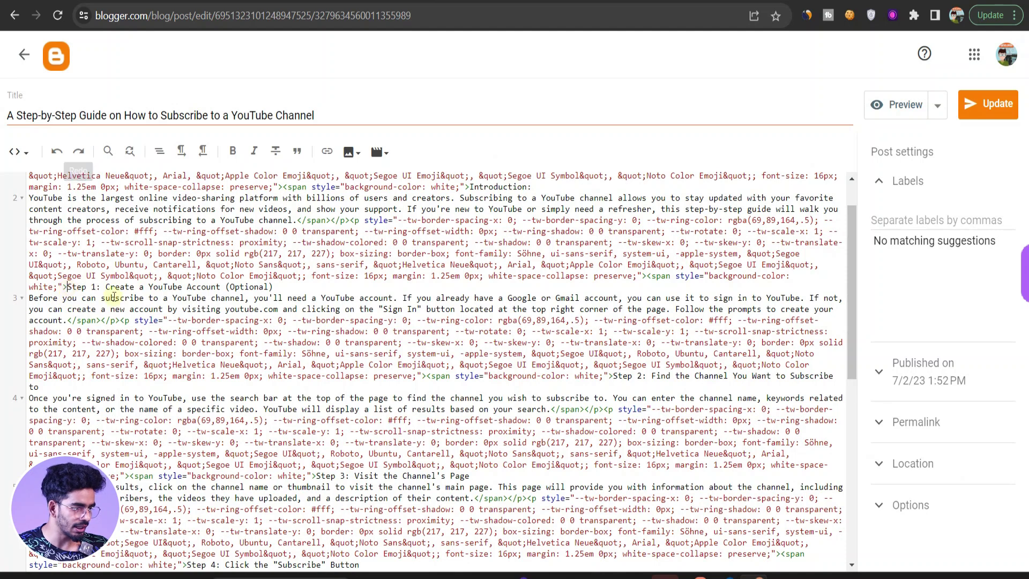
pyautogui.press('Return')
pyautogui.press('Return')
pyautogui.press('Return')
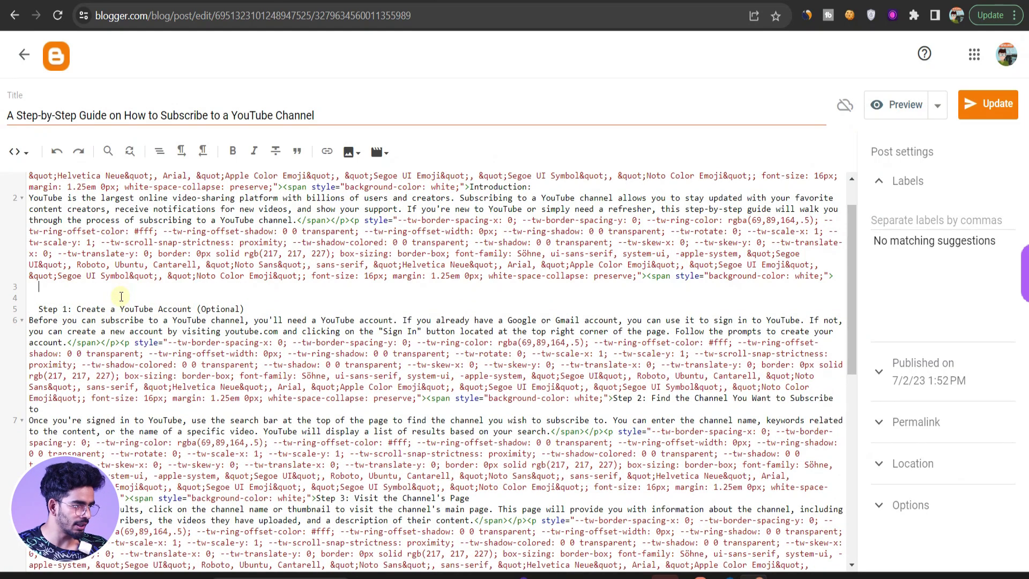
pyautogui.click(51, 291)
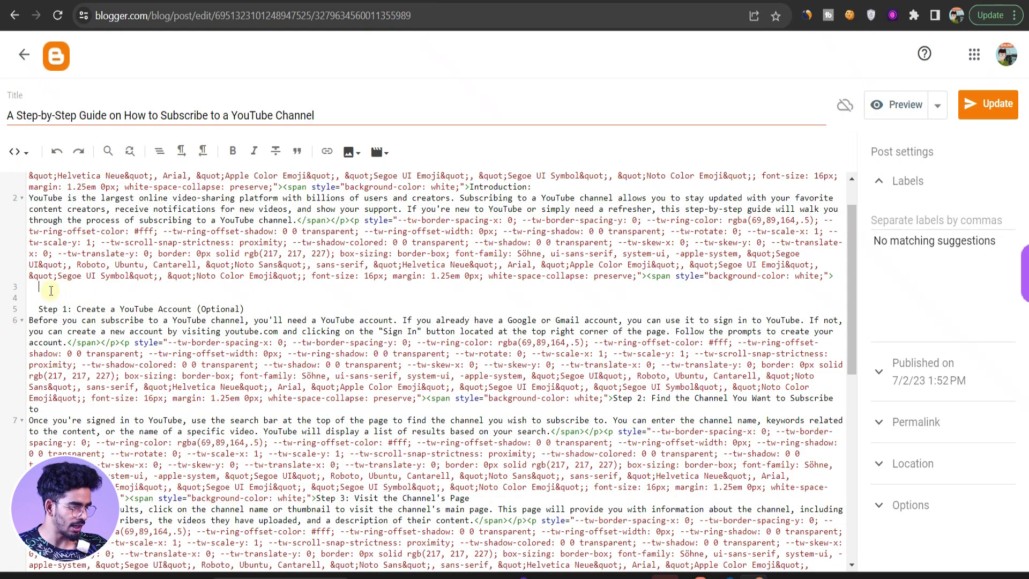
pyautogui.write('<script type="text/javascript">     atOptions = {         \'key\' : \'f4f738a26607a575ba5d9e2e608f8f7d\',         \'format\' : \'iframe\',         \'height\' : 50,         \'width\' : 320,         \'params\' : {}     };     document.write(\'<scr\' + \'ipt type="text/javascript" src="http\' + (location.protocol === \'https:\' ? \'s\' : \'\') + \'://www.profitabledisplaynetwork.com/f4f738a26607a575ba5d9e2e608f8f7d/invoke.js"></scr\' + \'ipt>\'); </script>')
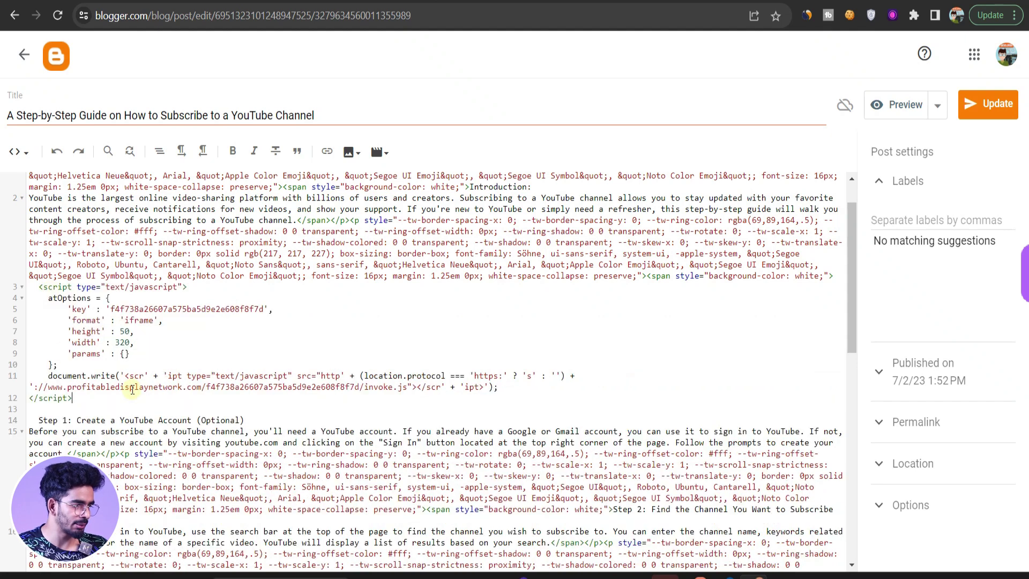
# Insert the same 320x50 banner script on blank lines before the "Step 4: Click the "Subscribe" Button" heading
pyautogui.scroll(-8, 414, 302)
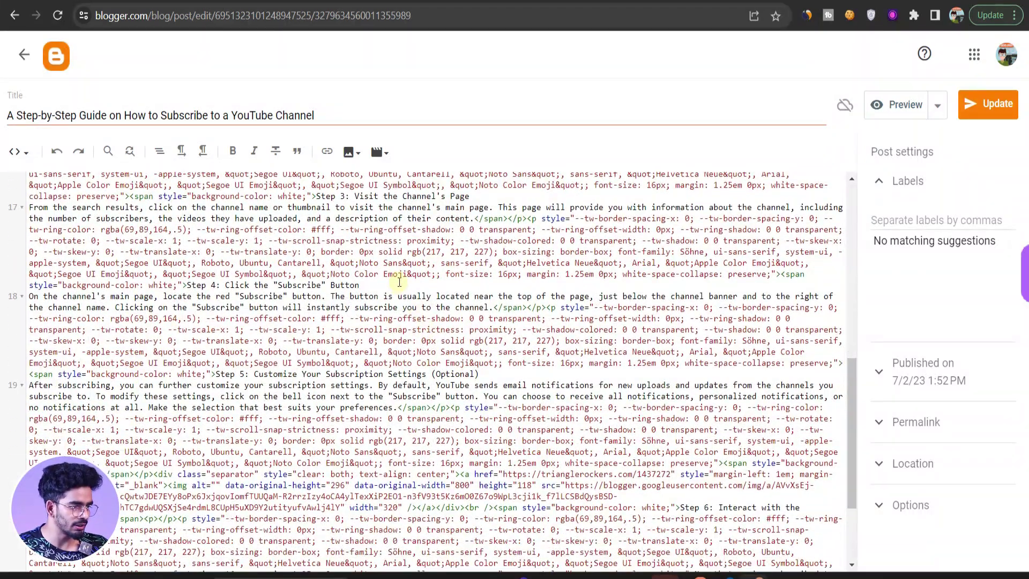
pyautogui.click(188, 285)
pyautogui.press('Return')
pyautogui.press('Return')
pyautogui.press('Return')
pyautogui.press('Return')
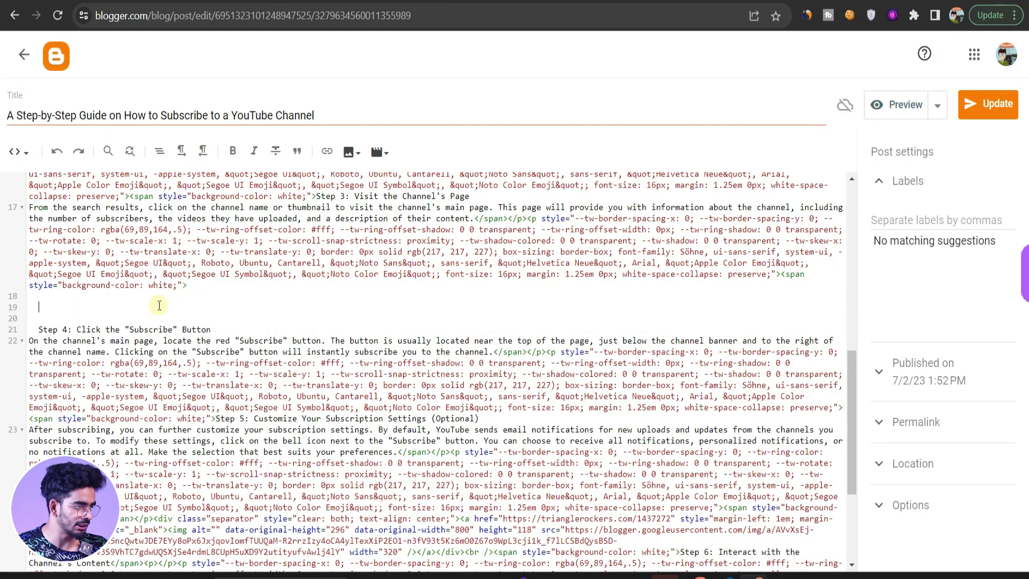
pyautogui.rightClick(60, 305)
pyautogui.click(117, 175)
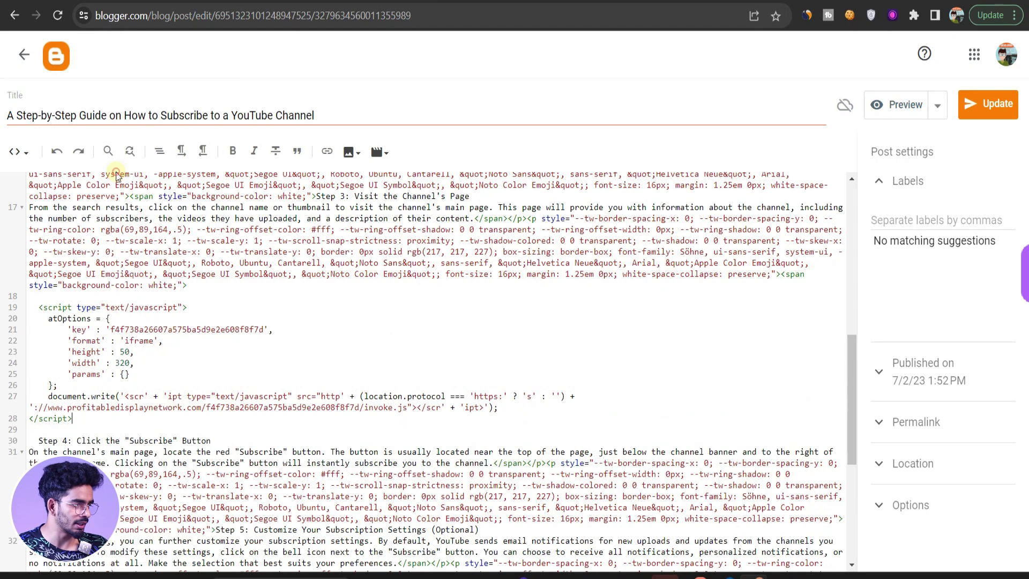
# Copy the banner script and insert it below the Step 6 heading, before the "Now that you're subscribed" paragraph
pyautogui.moveTo(36, 311); pyautogui.dragTo(72, 418)
pyautogui.hotkey('ctrl', 'c')
pyautogui.press('Right')
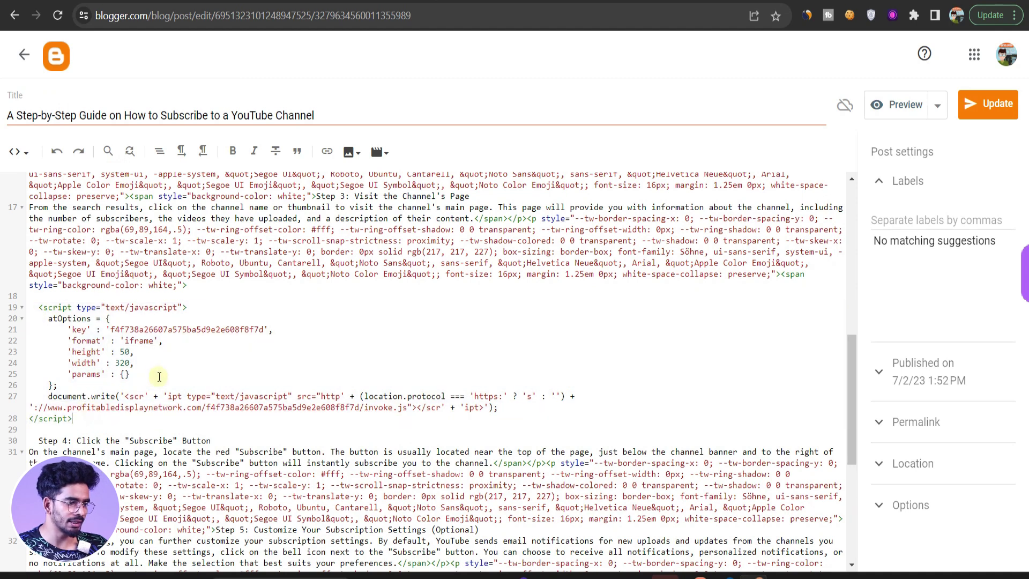
pyautogui.scroll(-5, 243, 407)
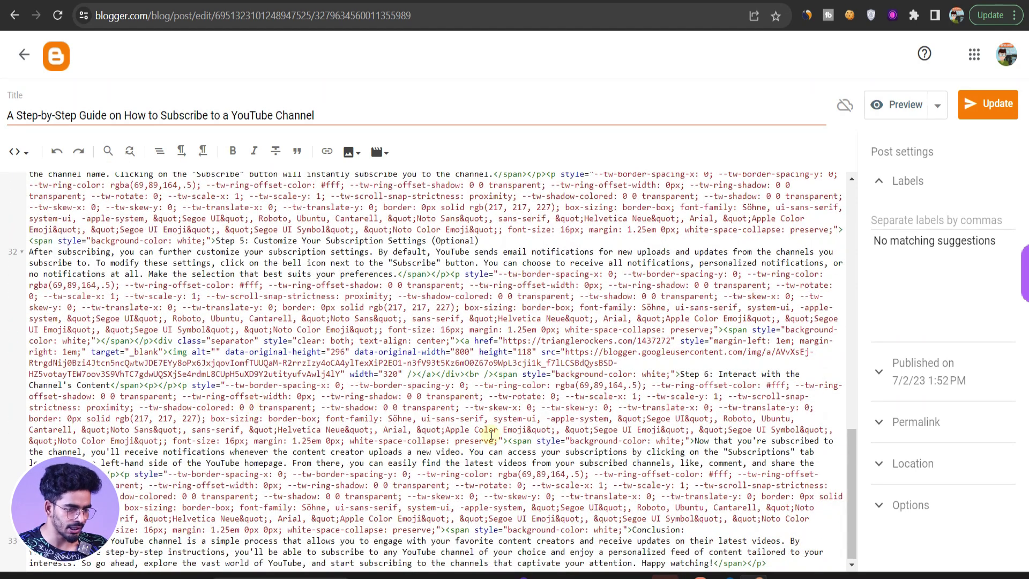
pyautogui.click(694, 440)
pyautogui.press('Return')
pyautogui.press('Return')
pyautogui.press('Return')
pyautogui.press('Return')
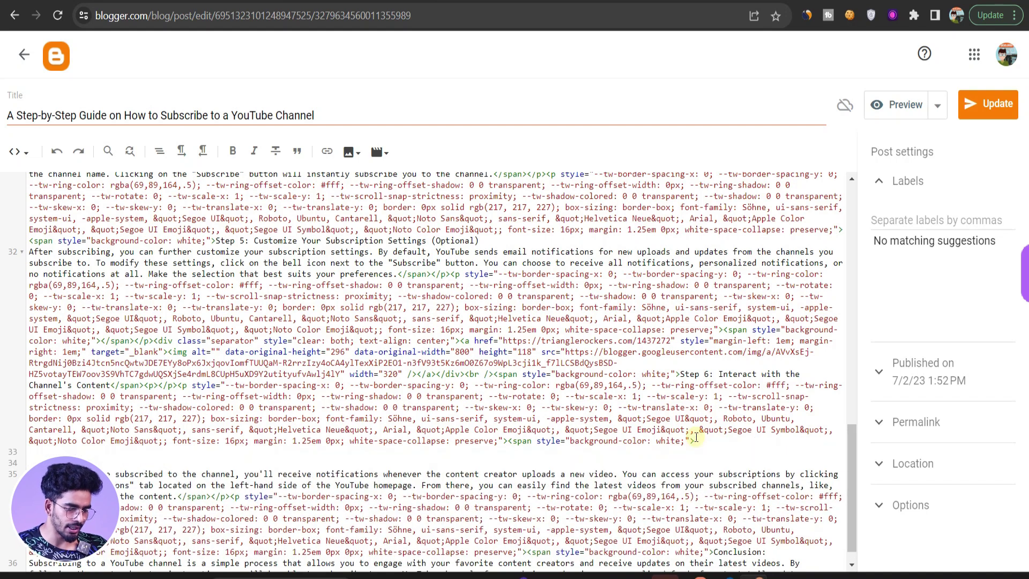
pyautogui.hotkey('ctrl', 'v')
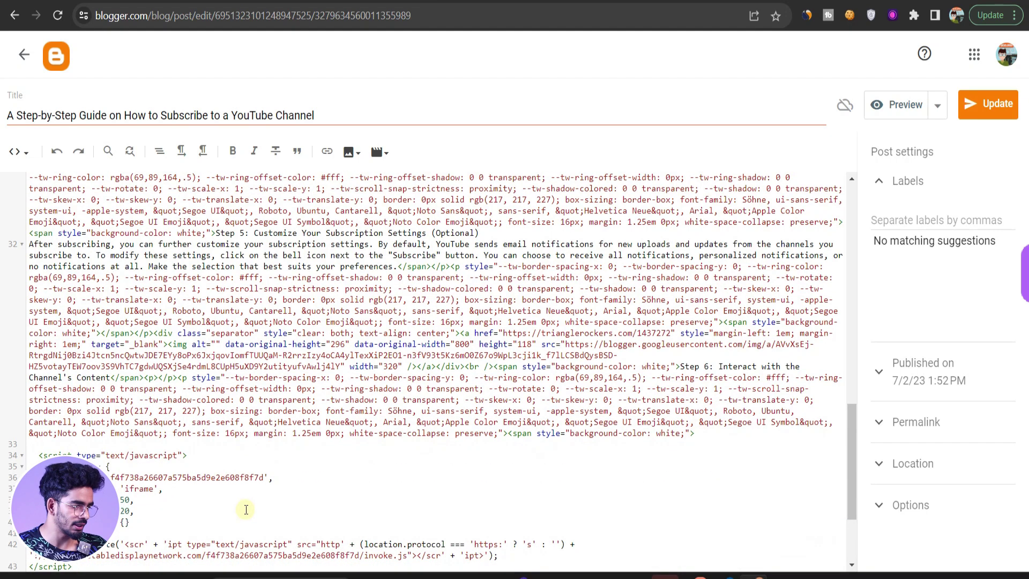
# Update the published post with the banner scripts in its HTML
pyautogui.scroll(-3, 246, 510)
pyautogui.moveTo(36, 327); pyautogui.dragTo(101, 408)
pyautogui.click(101, 408)
pyautogui.click(996, 104)
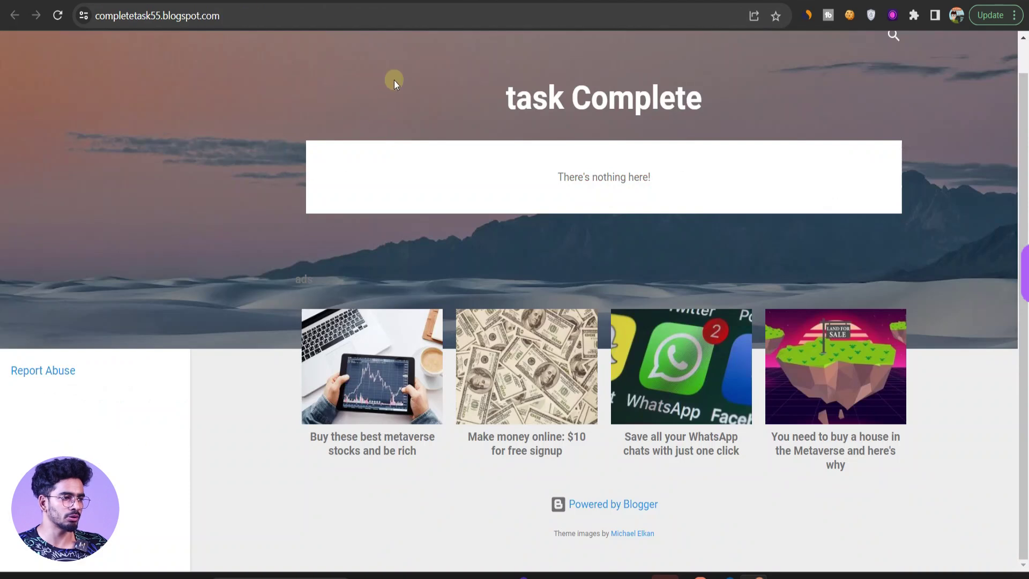
# Reload the blog's home page and examine the placement of its banner and native ads
pyautogui.click(60, 25)
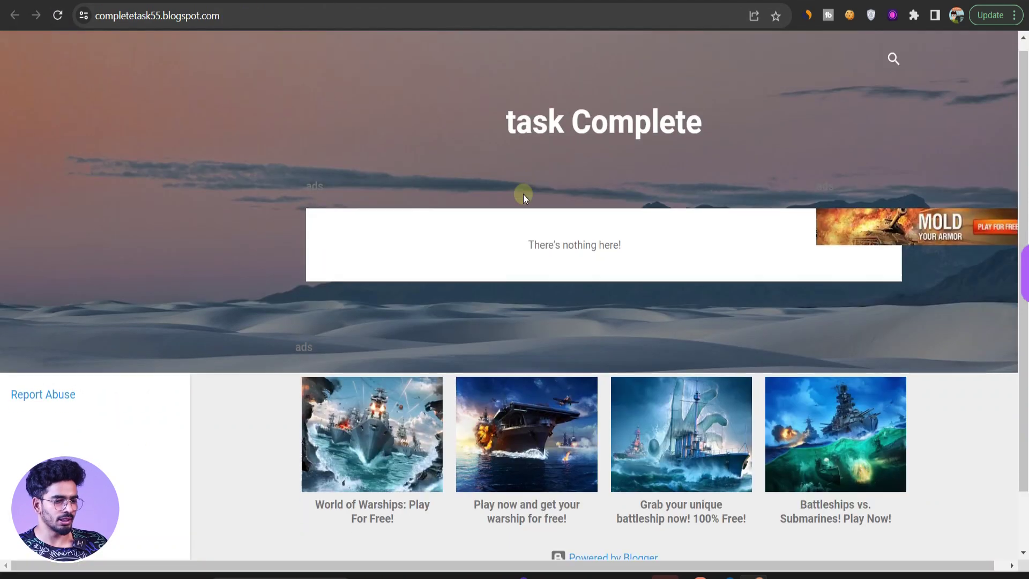
pyautogui.scroll(-3, 523, 196)
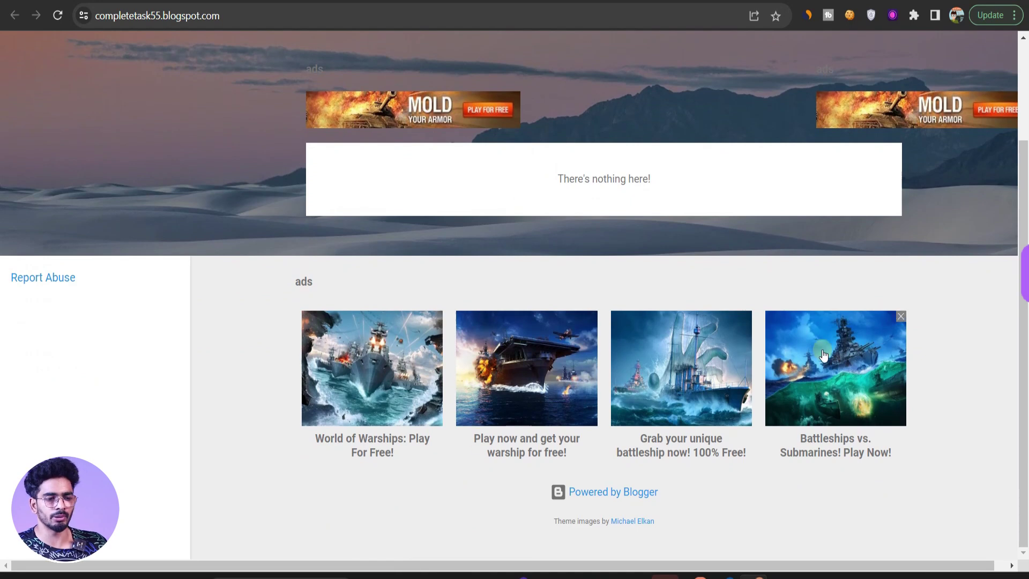
pyautogui.scroll(3, 449, 113)
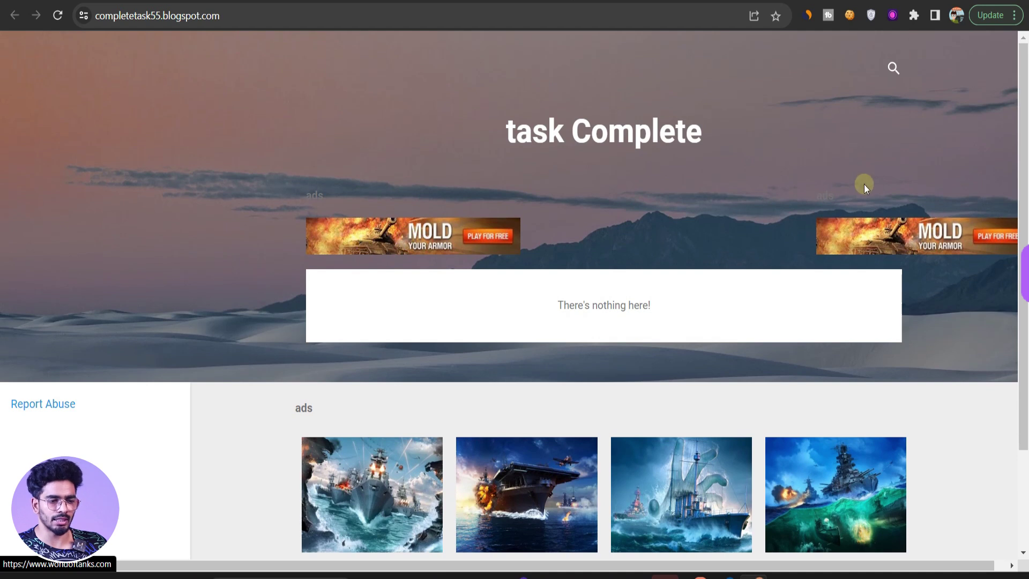
pyautogui.hscroll(1, 732, 288)
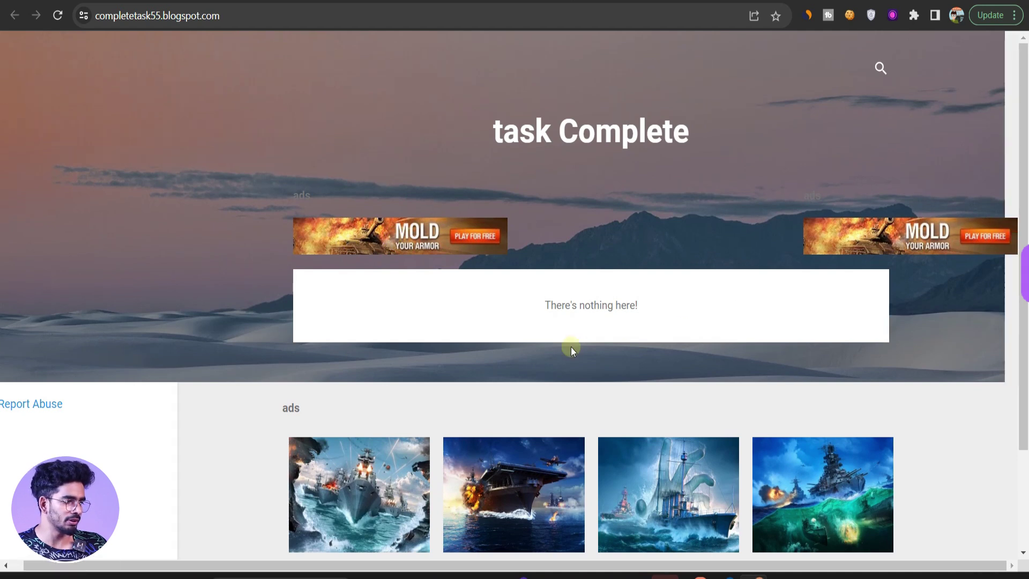
pyautogui.scroll(-3, 571, 346)
pyautogui.hscroll(-1, 510, 445)
# Open the live post "How to subscribe youtube channel", check its in-content ads, and follow the Continue image's link
pyautogui.click(509, 444)
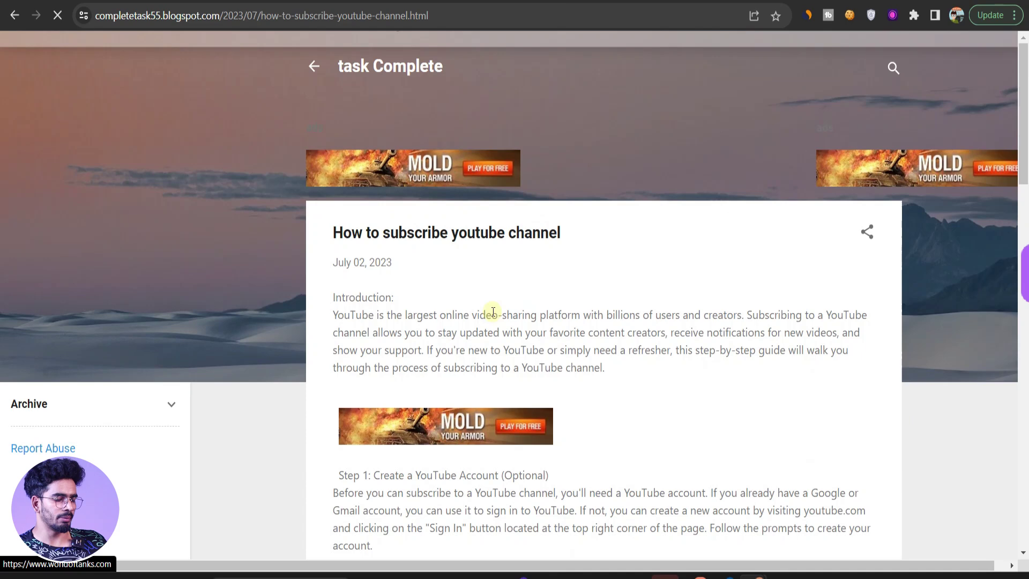
pyautogui.scroll(-4, 493, 312)
pyautogui.scroll(4, 489, 305)
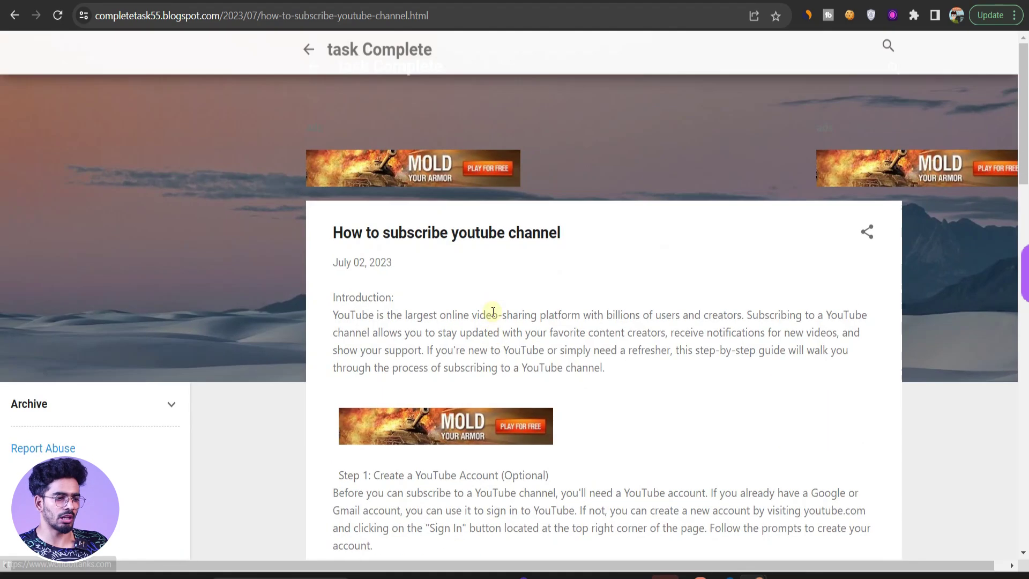
pyautogui.scroll(-20, 558, 381)
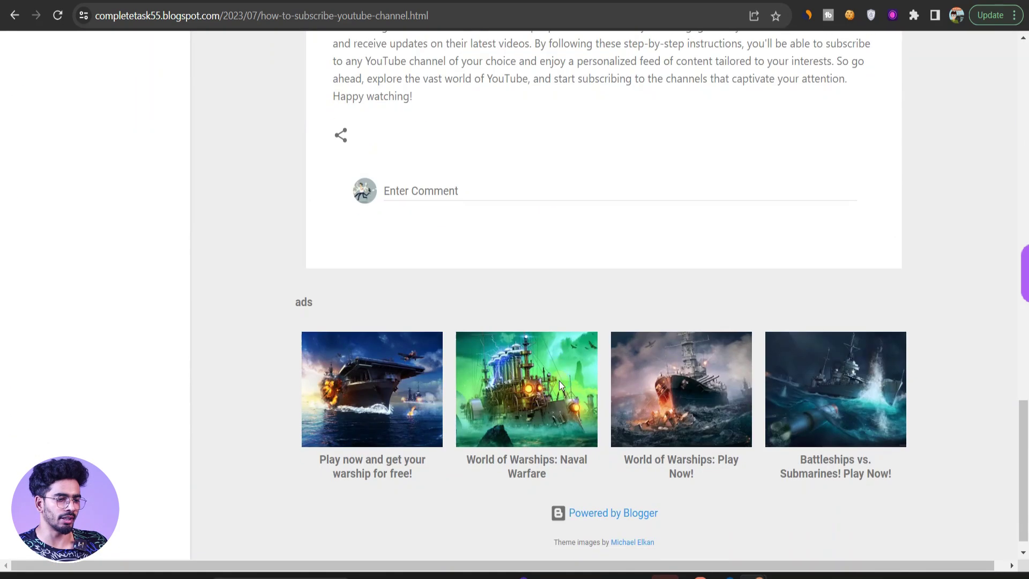
pyautogui.scroll(15, 561, 67)
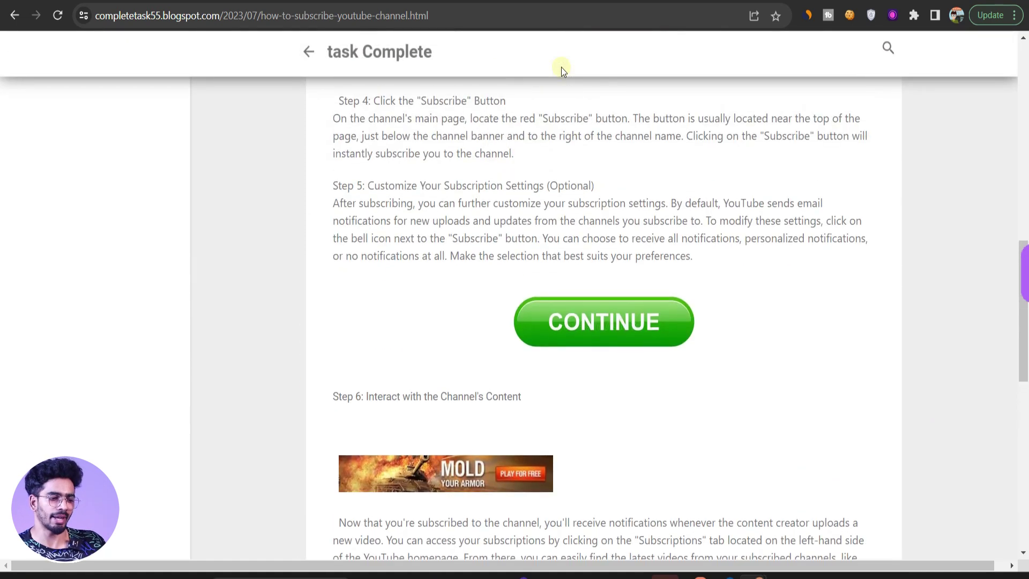
pyautogui.scroll(-1, 595, 485)
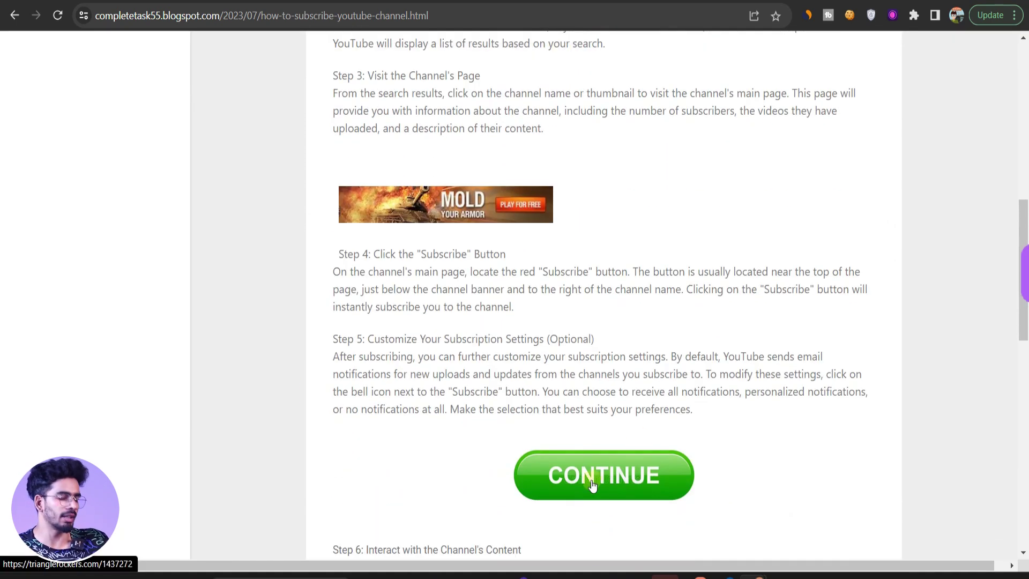
pyautogui.click(592, 480)
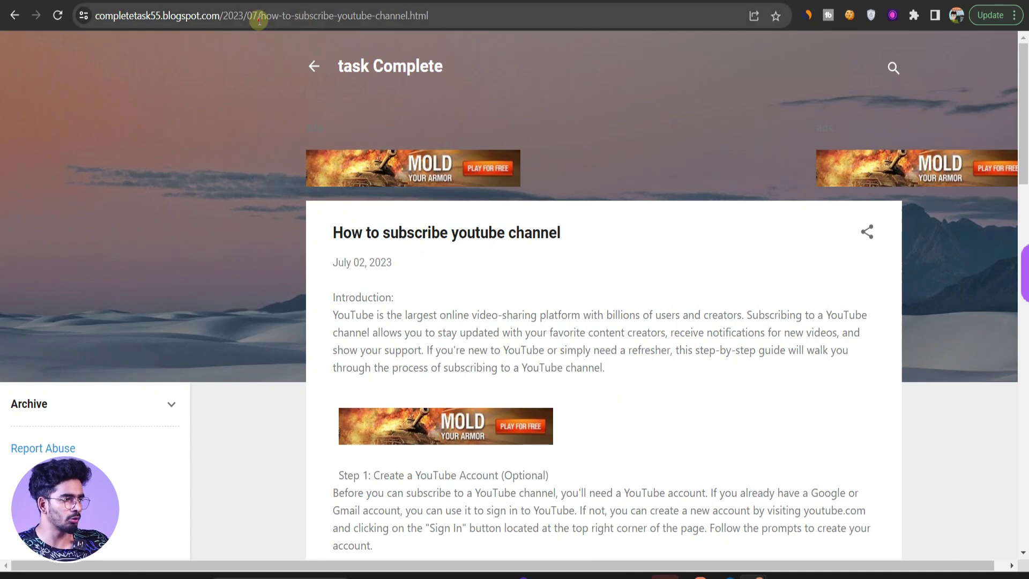
# Copy the live post's URL, switch to Bitly, and enter it as the long URL to shorten
pyautogui.click(334, 15)
pyautogui.hotkey('ctrl', 'c')
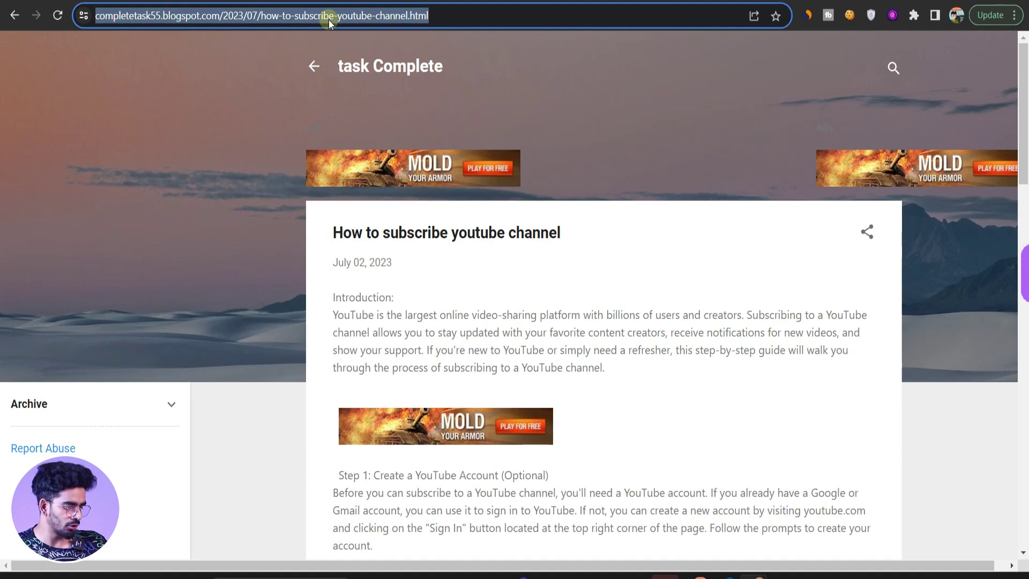
pyautogui.hotkey('ctrl', 't')
pyautogui.write('bit')
pyautogui.press('Return')
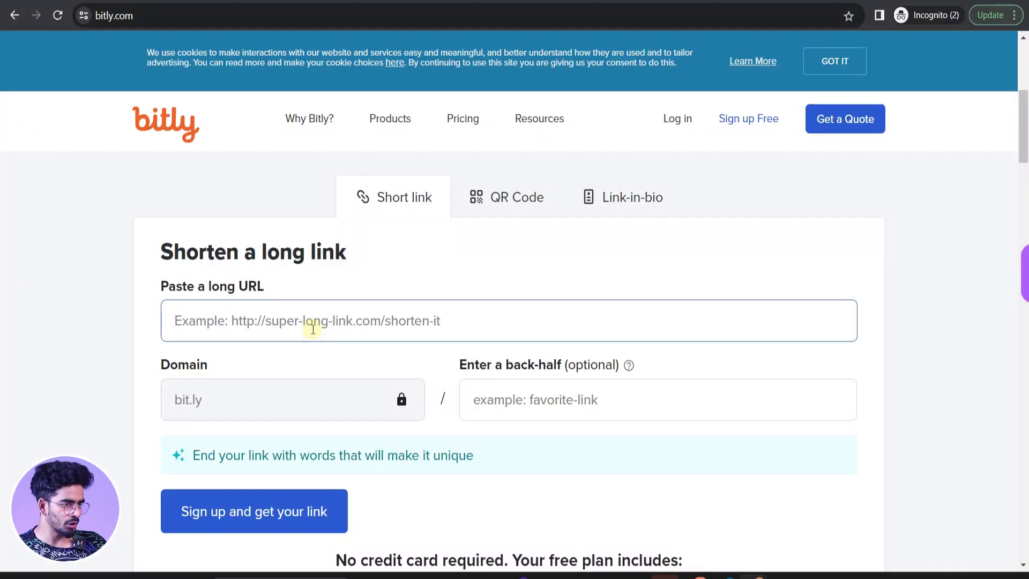
pyautogui.hotkey('ctrl', 'v')
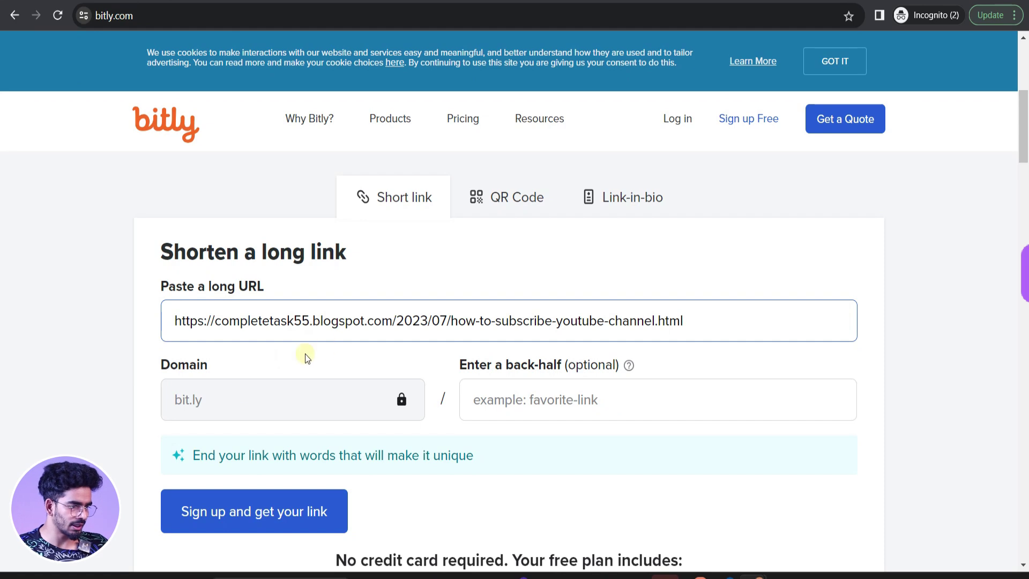
# Create the Bitly short link for the post with the default options and copy it
pyautogui.click(263, 514)
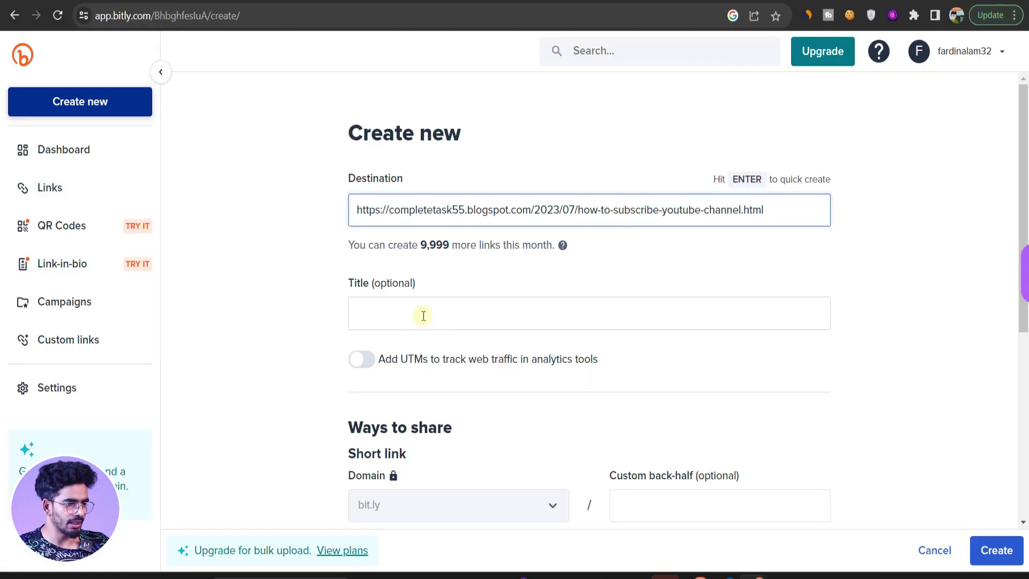
pyautogui.scroll(-4, 616, 374)
pyautogui.click(1006, 552)
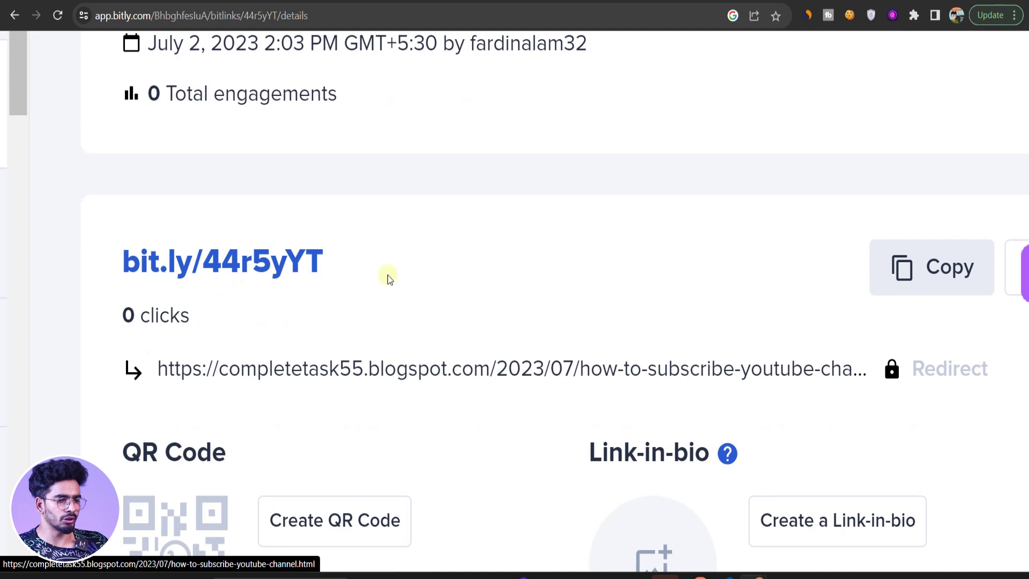
pyautogui.click(987, 295)
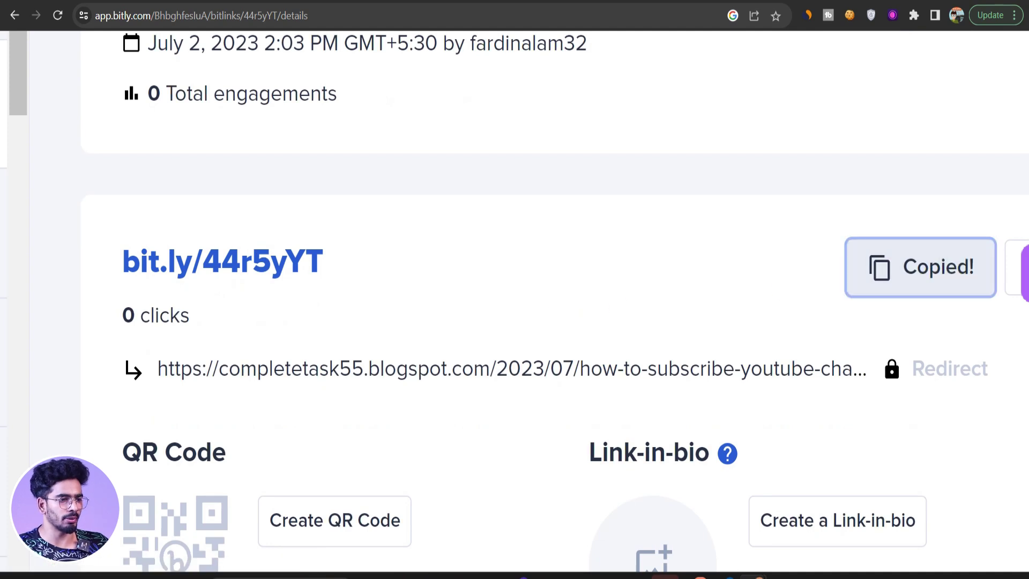
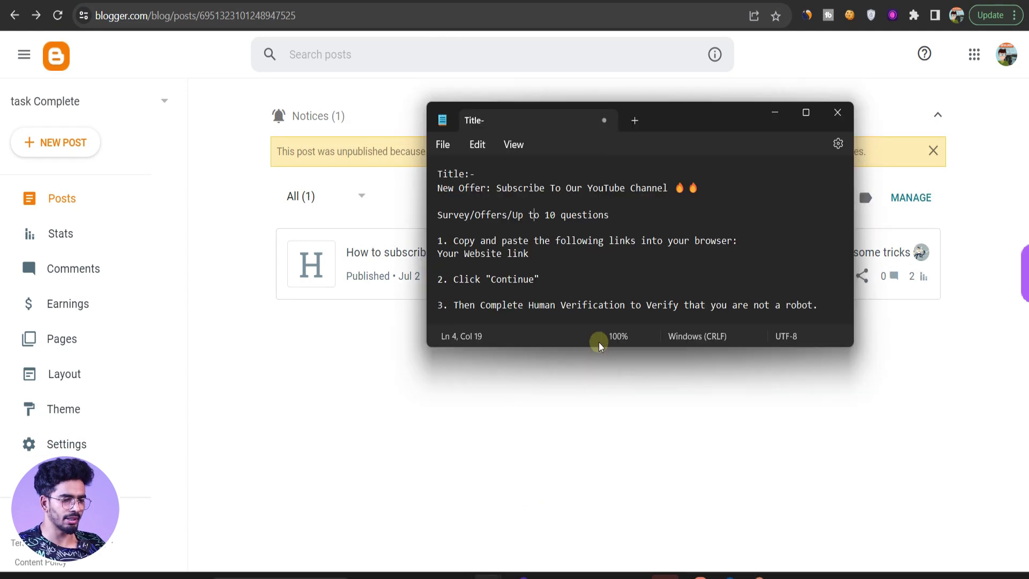
pyautogui.moveTo(601, 350); pyautogui.dragTo(594, 542)
pyautogui.click(572, 304)
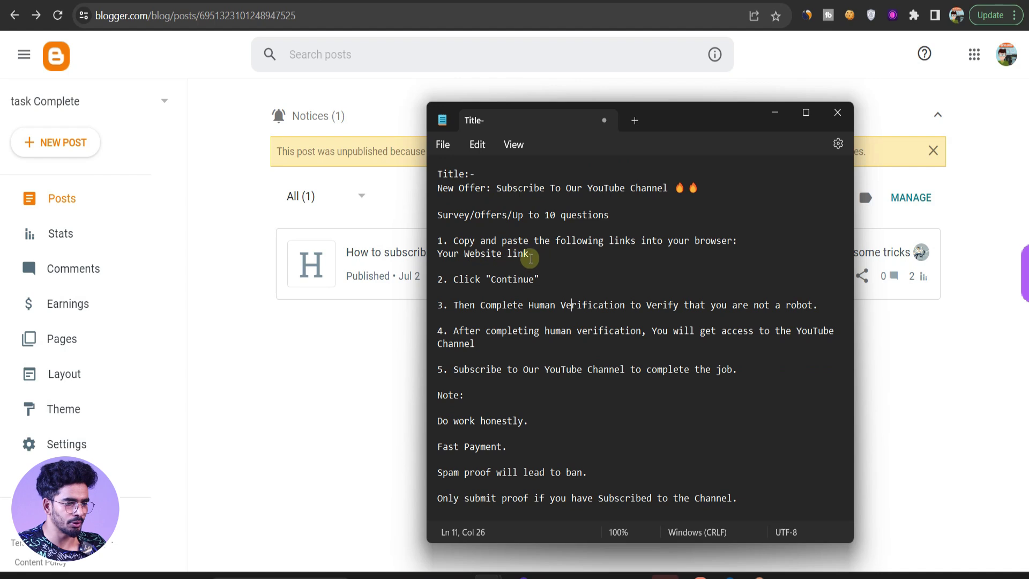
pyautogui.moveTo(439, 254); pyautogui.dragTo(541, 255)
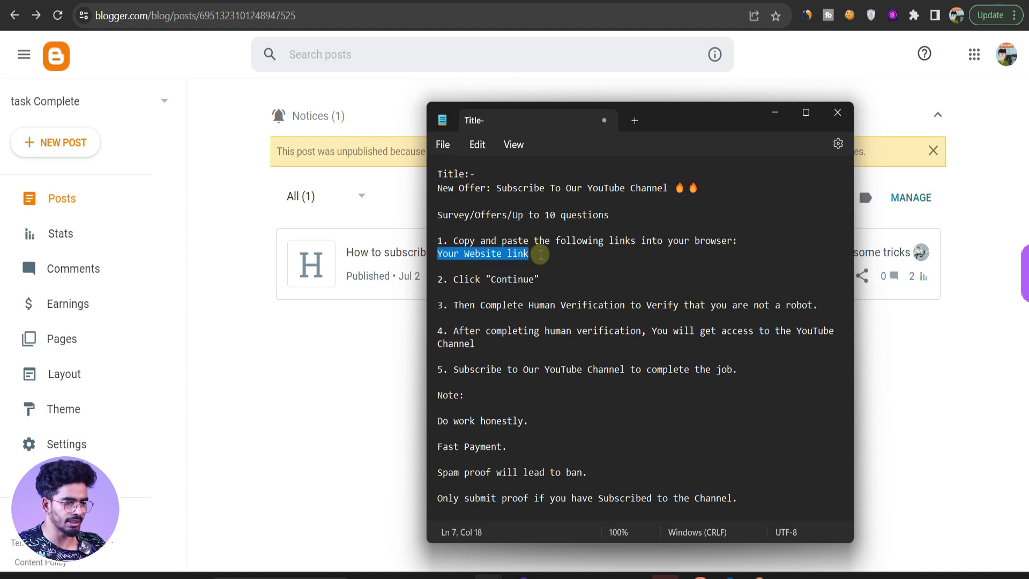
pyautogui.write('https://bit.ly/44r5yYT')
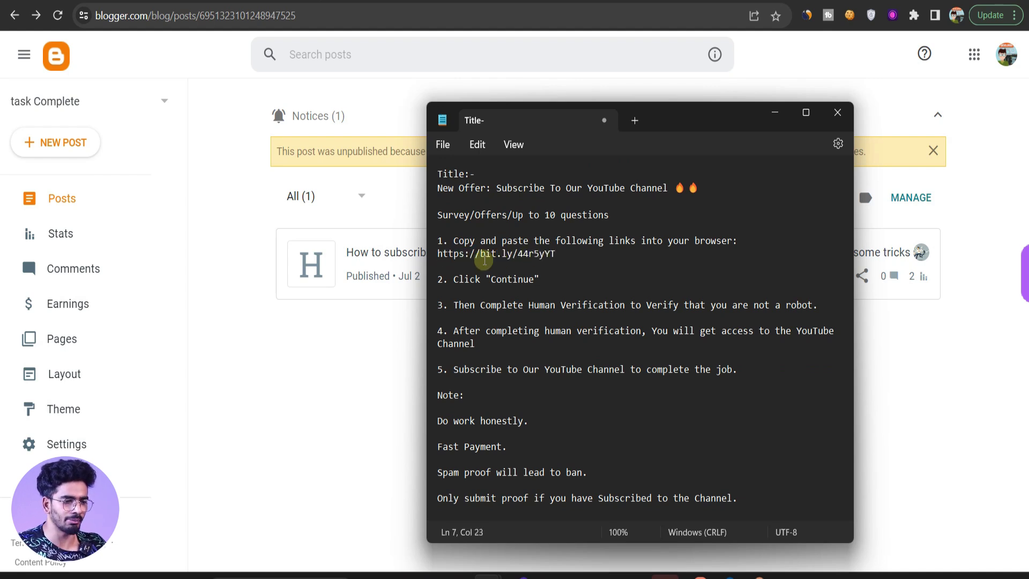
pyautogui.moveTo(557, 255); pyautogui.dragTo(439, 258)
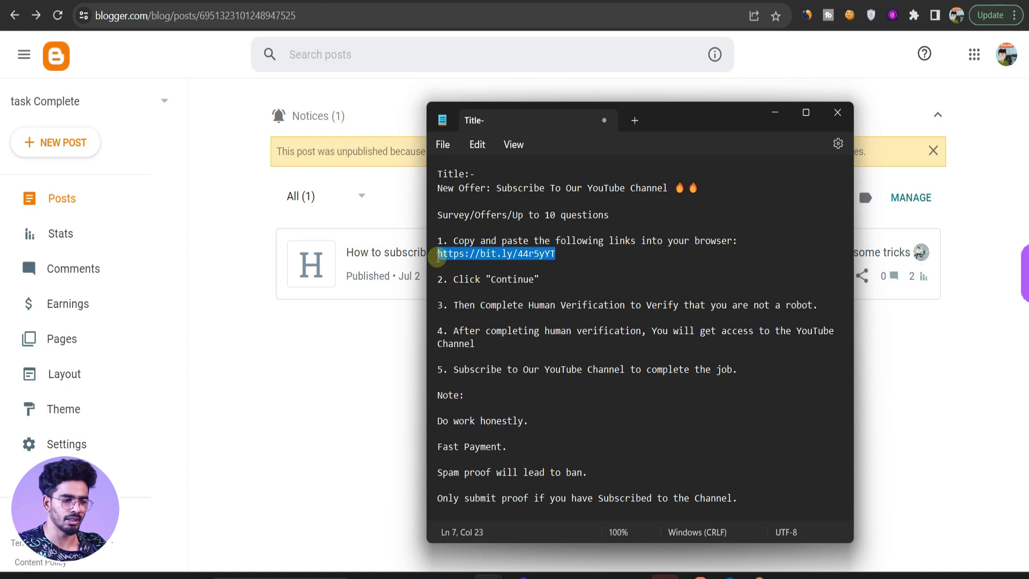
pyautogui.click(569, 256)
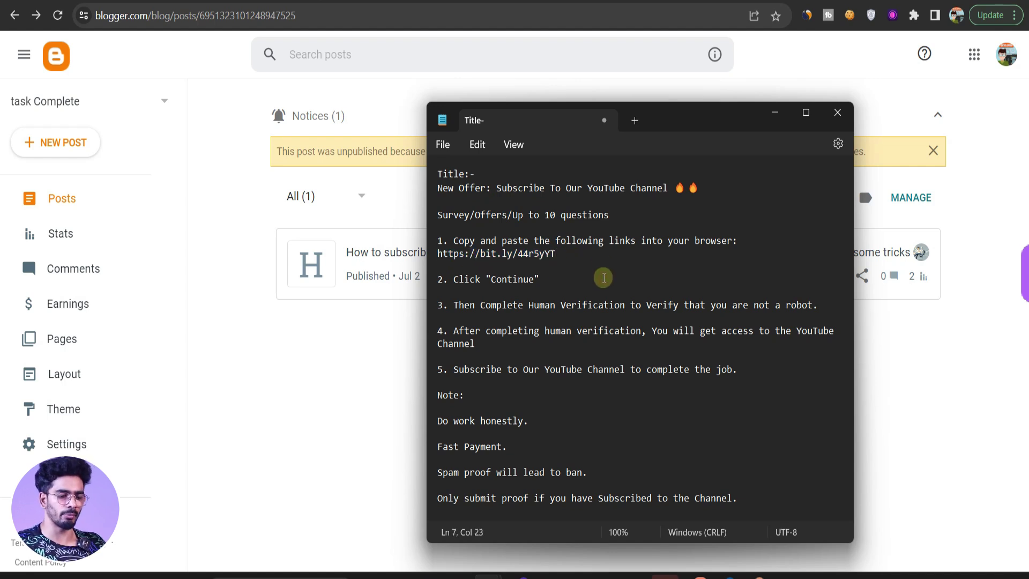
# Switch to SproutGigs, reload the wallet page, and start a new microjob post
pyautogui.click(725, 538)
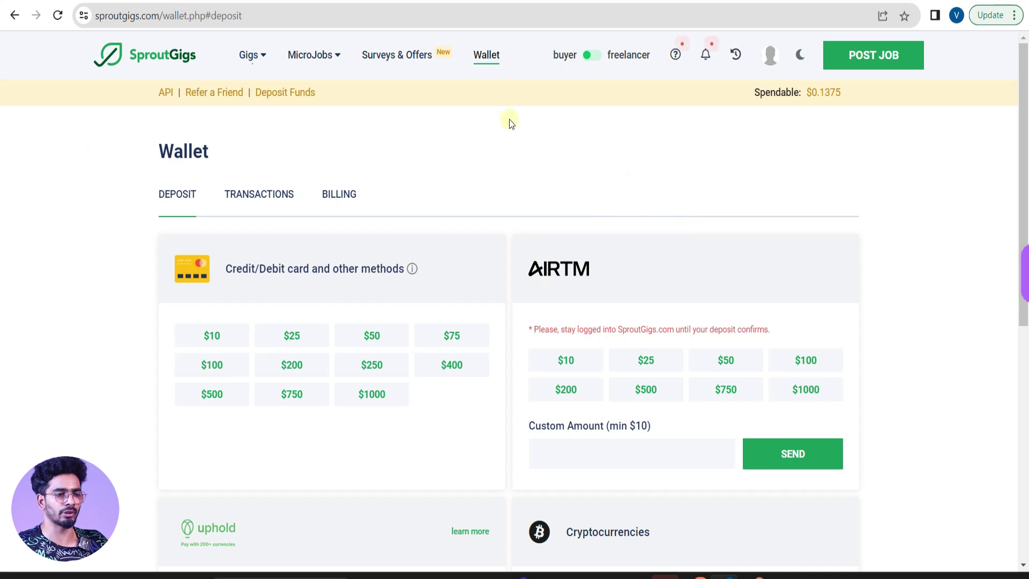
pyautogui.press('F5')
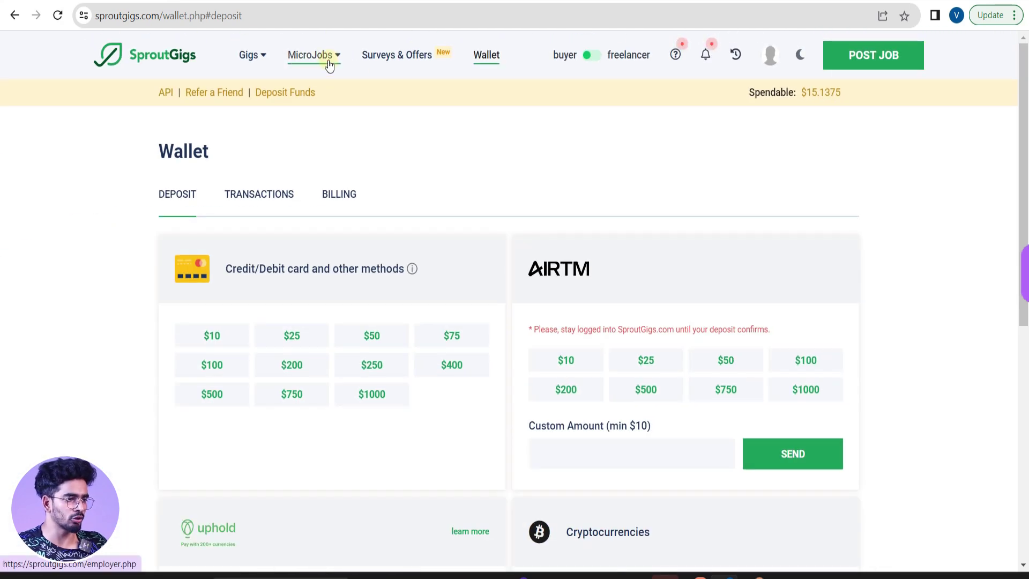
pyautogui.click(327, 60)
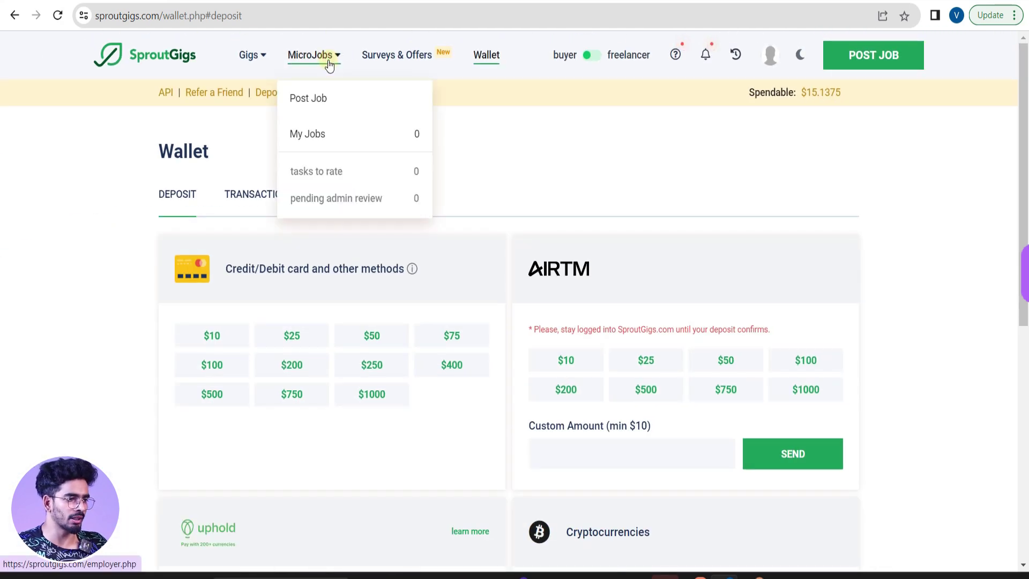
pyautogui.click(348, 99)
# Keep the International targeting zone, exclude India from it, and apply the region settings
pyautogui.scroll(-3, 261, 173)
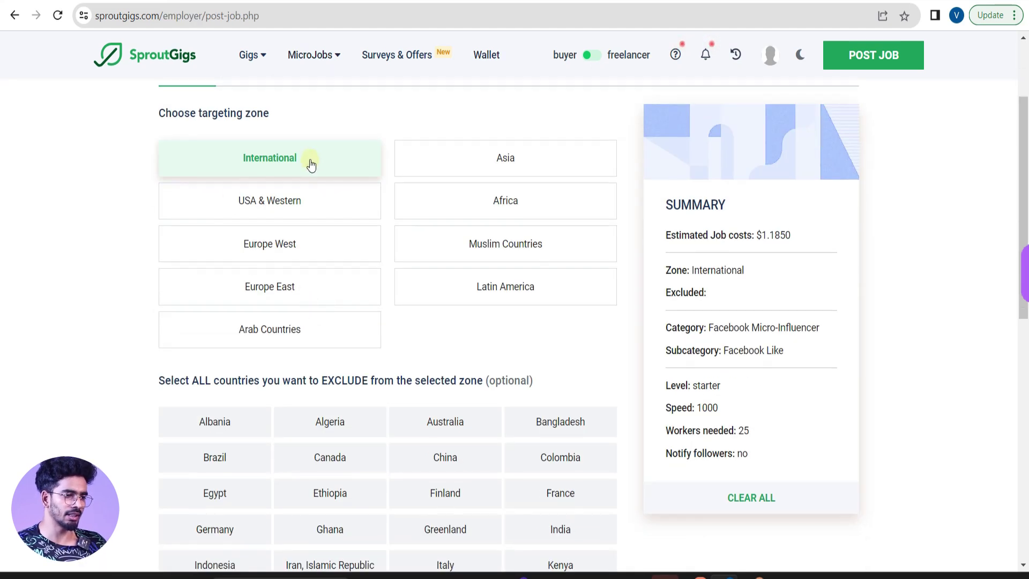
pyautogui.scroll(-4, 418, 299)
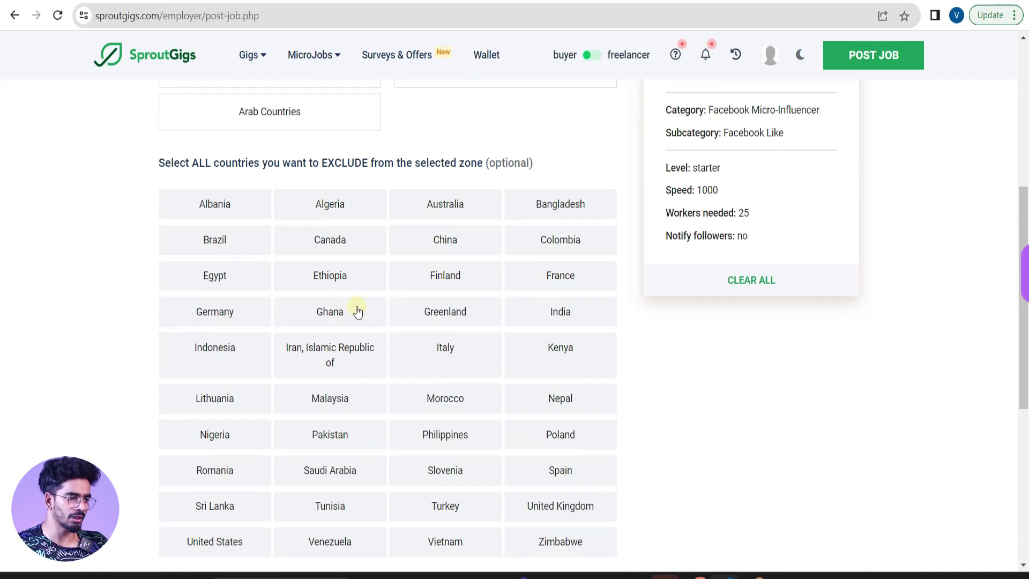
pyautogui.scroll(-3, 358, 312)
pyautogui.scroll(1, 369, 265)
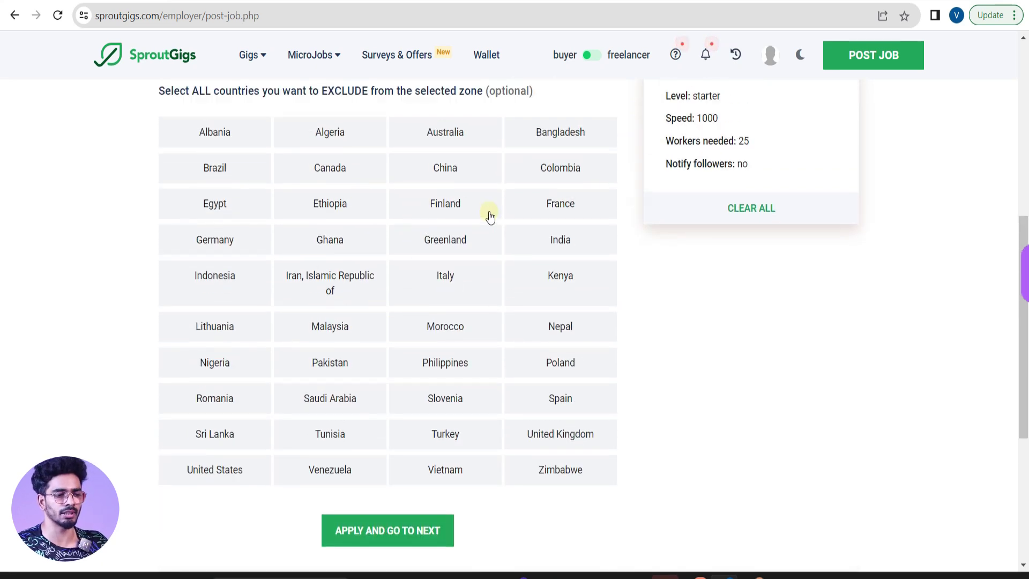
pyautogui.click(555, 243)
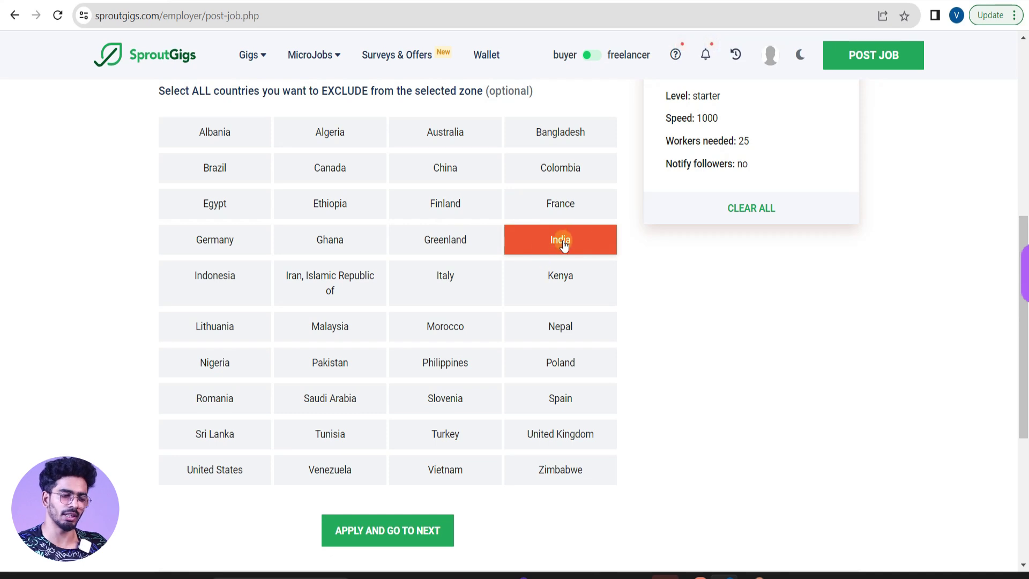
pyautogui.scroll(-2, 532, 363)
pyautogui.click(402, 400)
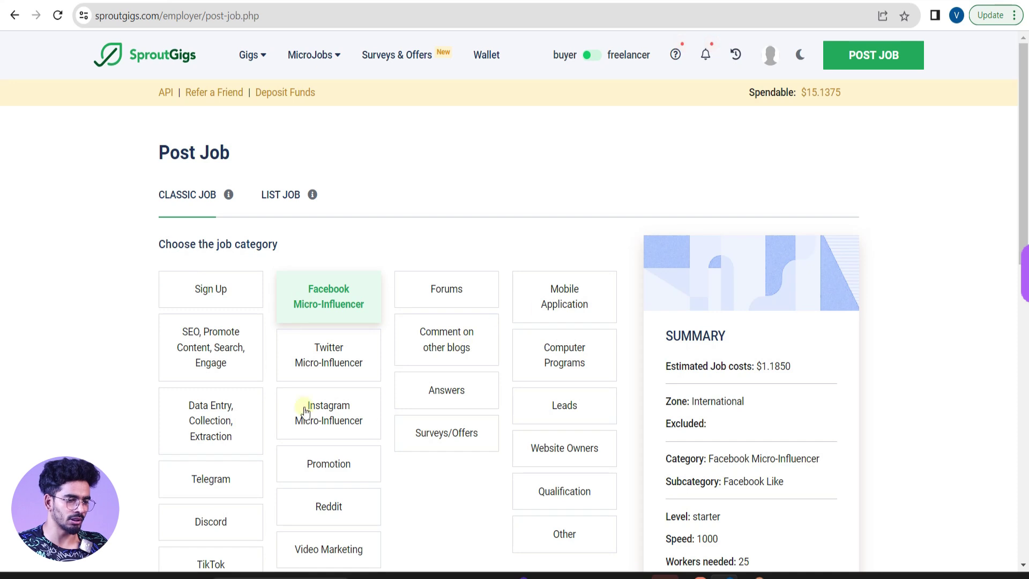
# Choose the Surveys/Offers category with the "Up to 10 questions" subcategory as in the notes, and apply it
pyautogui.scroll(-2, 340, 375)
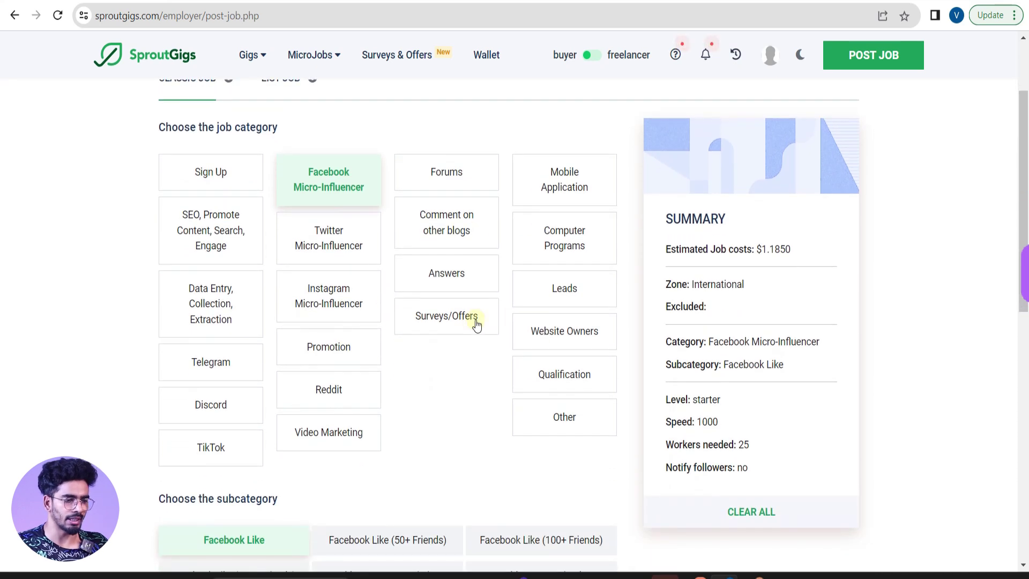
pyautogui.click(456, 320)
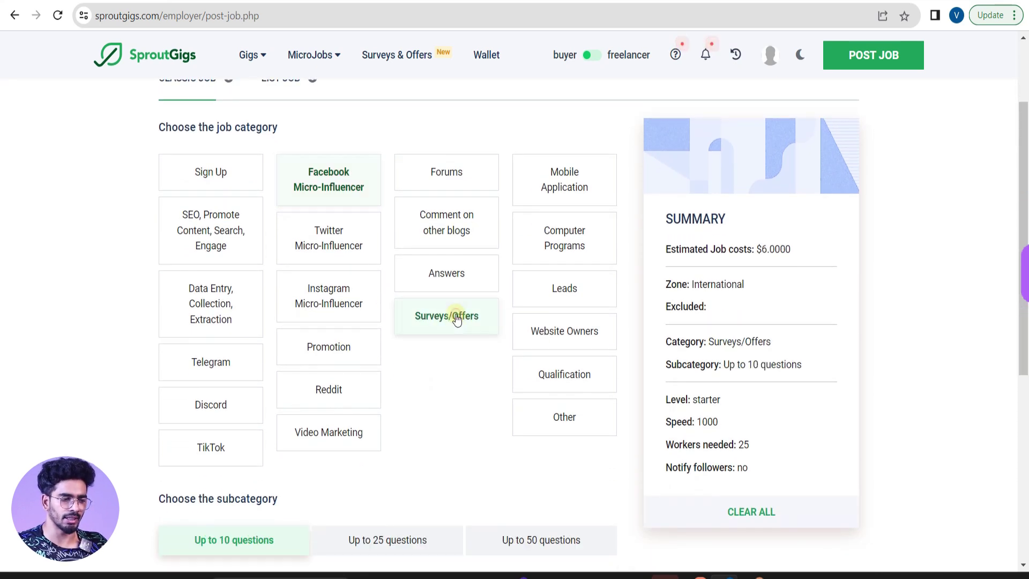
pyautogui.hotkey('alt', 'Tab')
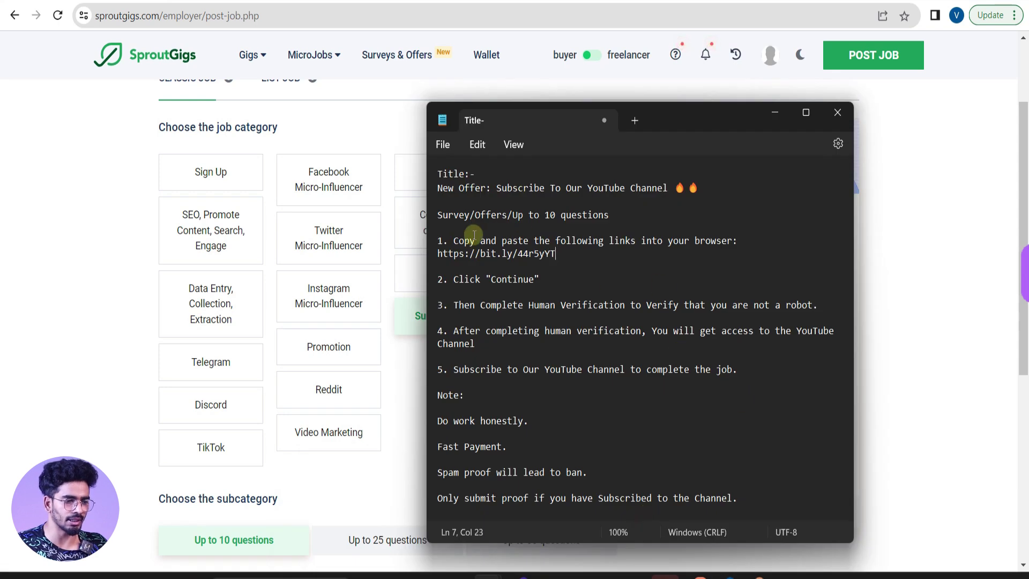
pyautogui.moveTo(438, 215); pyautogui.dragTo(609, 215)
pyautogui.moveTo(507, 215); pyautogui.dragTo(606, 219)
pyautogui.click(544, 232)
pyautogui.click(338, 485)
pyautogui.scroll(-5, 339, 488)
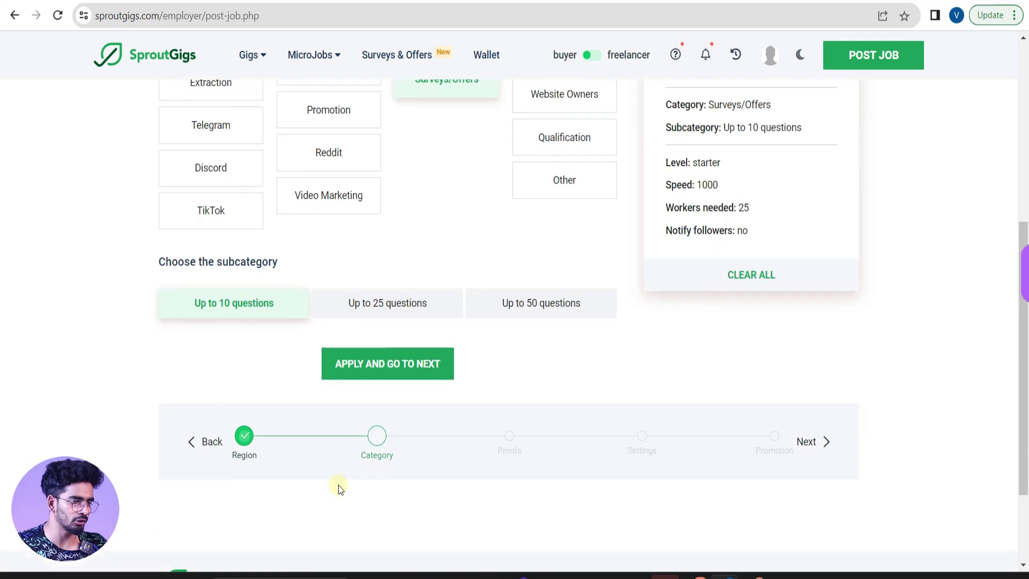
pyautogui.click(404, 365)
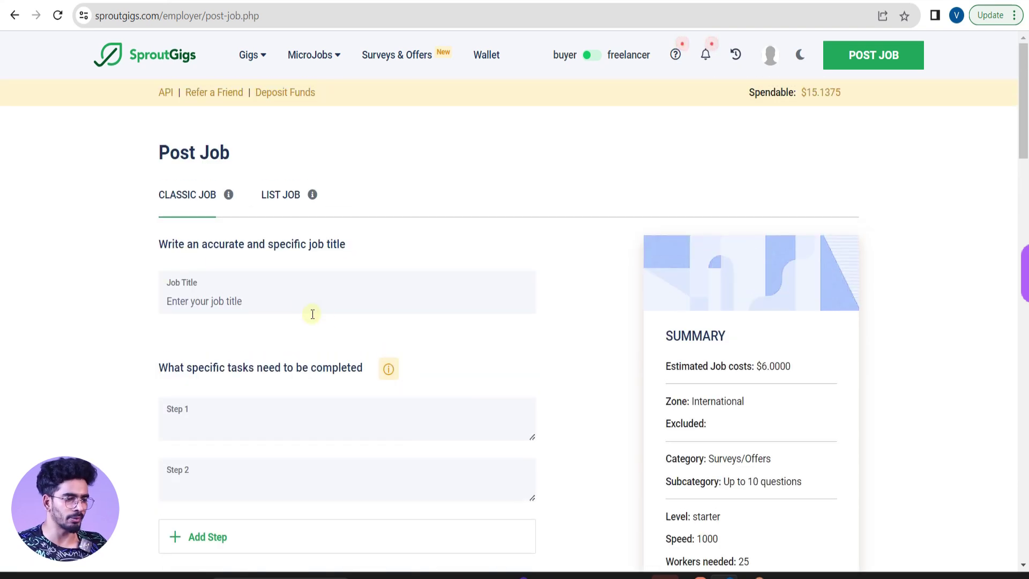
# Copy the title "New Offer: Subscribe To Our YouTube Channel 🔥🔥" from the notes into the job title
pyautogui.hotkey('alt', 'Tab')
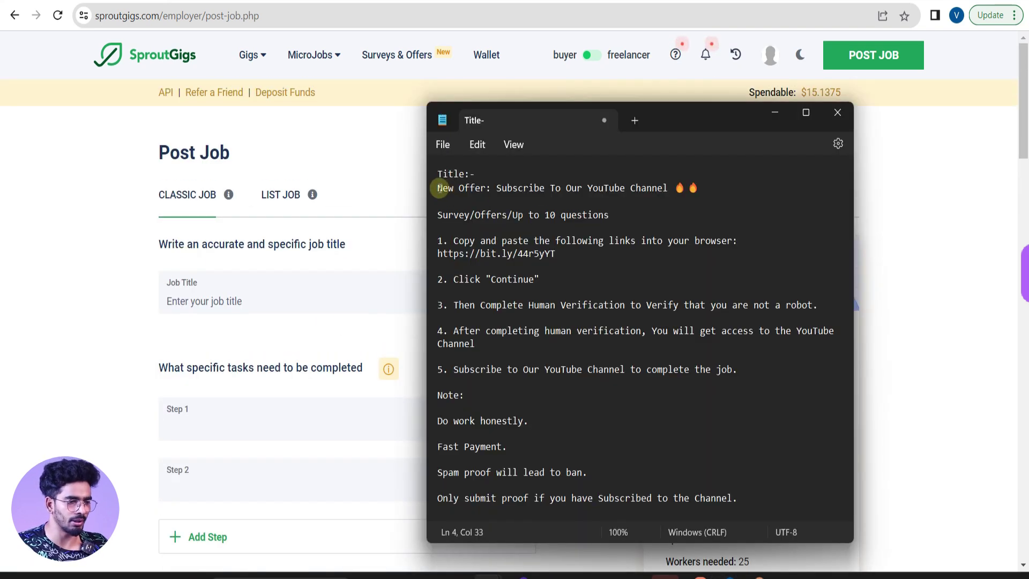
pyautogui.moveTo(439, 188); pyautogui.dragTo(711, 186)
pyautogui.hotkey('ctrl', 'c')
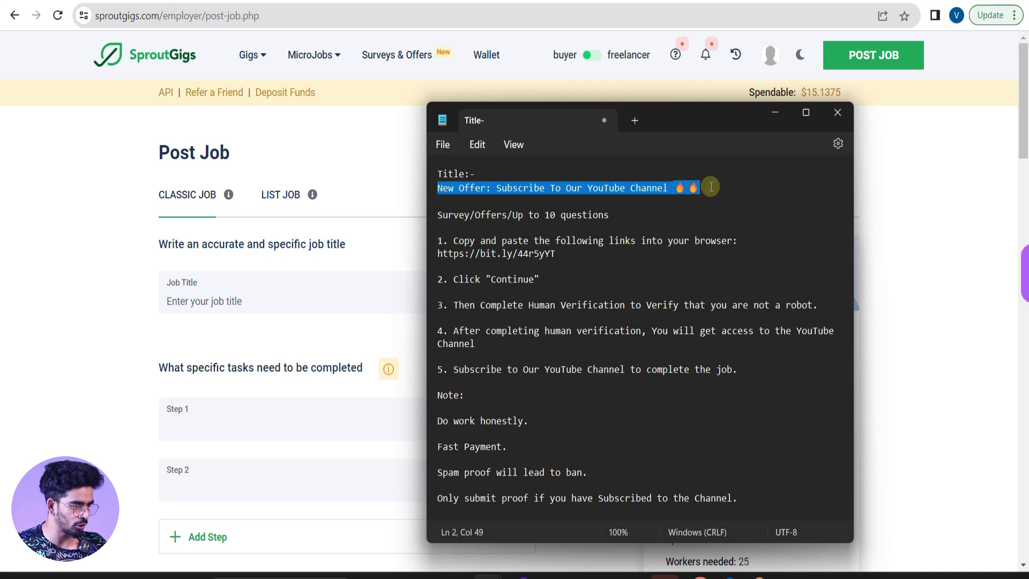
pyautogui.click(274, 294)
pyautogui.hotkey('ctrl', 'v')
pyautogui.scroll(-3, 128, 227)
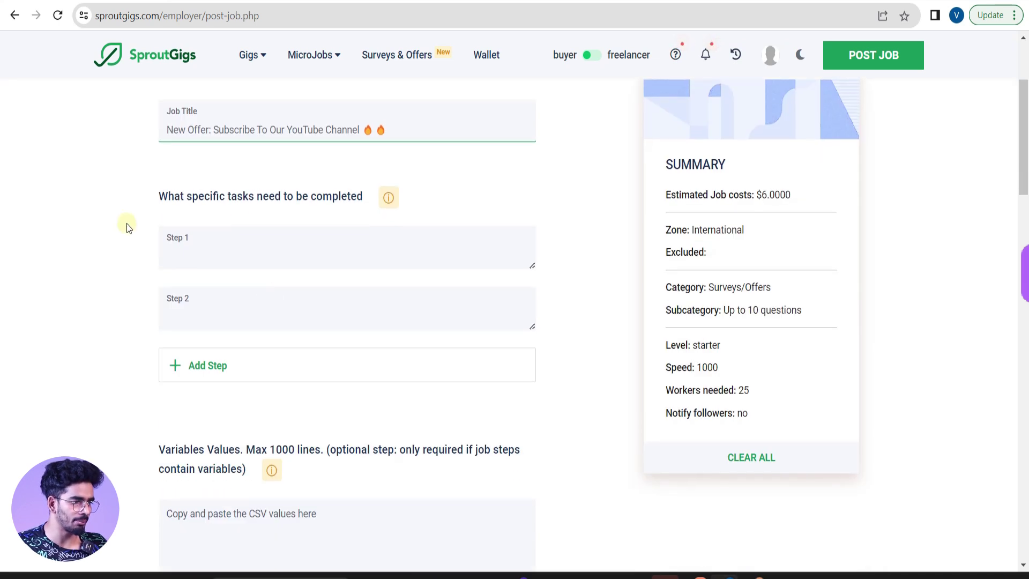
pyautogui.moveTo(532, 269); pyautogui.dragTo(553, 342)
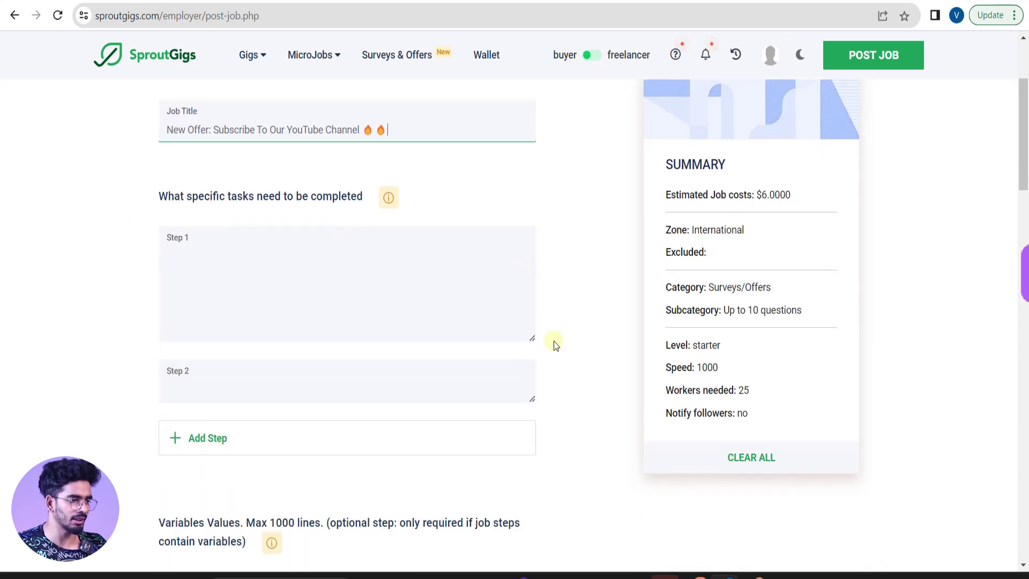
pyautogui.hotkey('alt', 'Tab')
pyautogui.moveTo(454, 240); pyautogui.dragTo(437, 267)
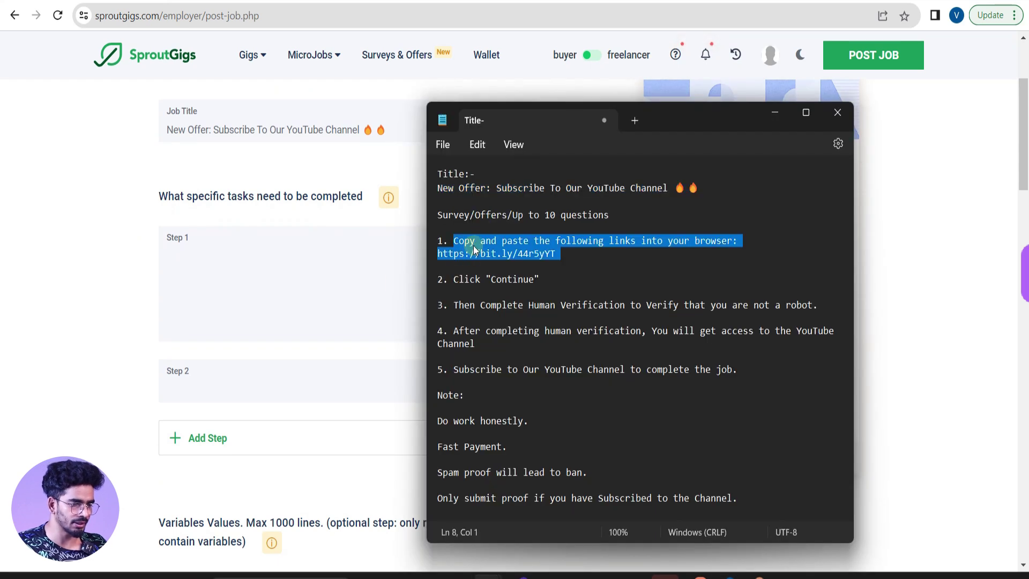
pyautogui.hotkey('ctrl', 'c')
pyautogui.click(288, 268)
pyautogui.hotkey('ctrl', 'v')
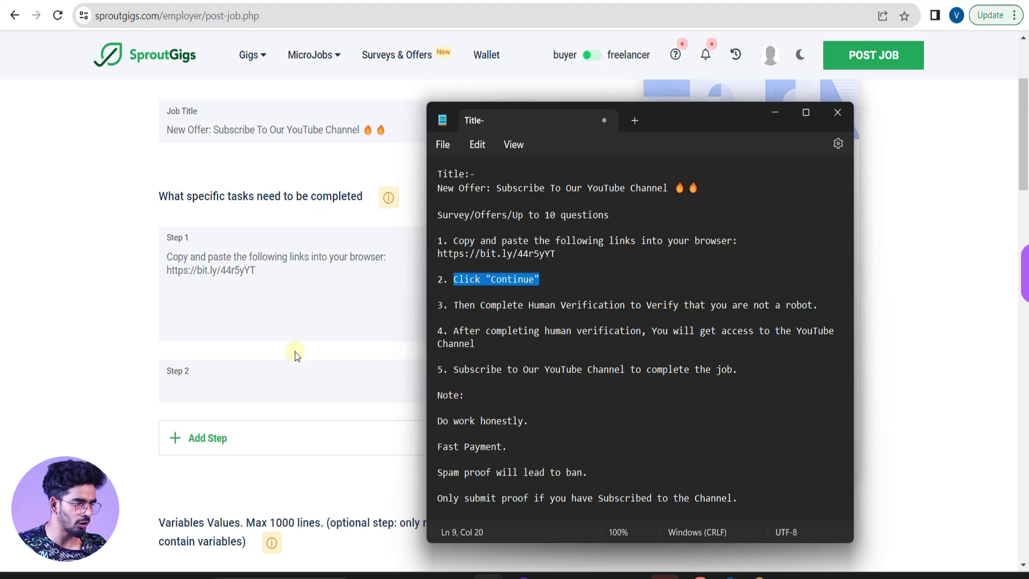
pyautogui.click(294, 358)
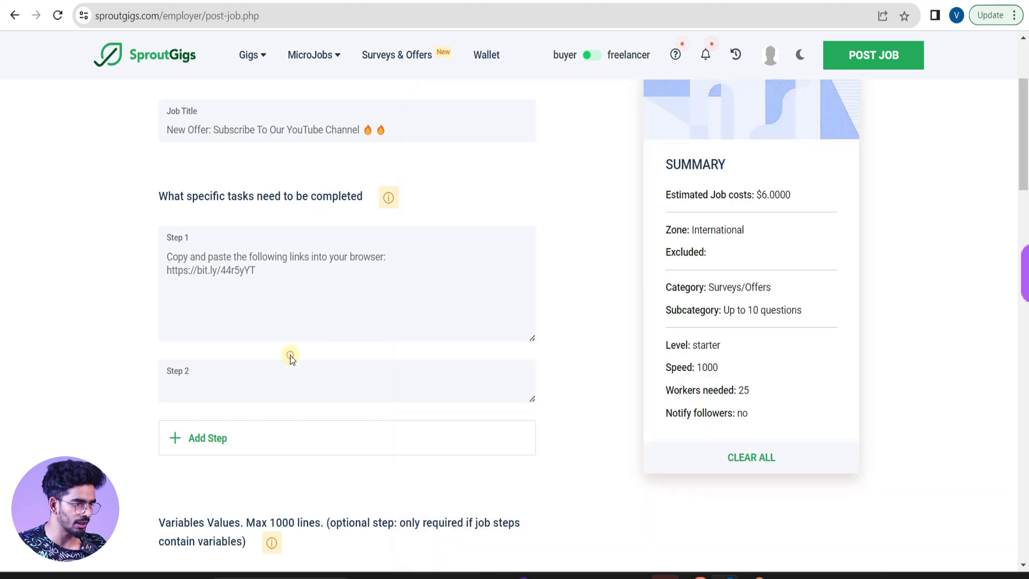
pyautogui.hotkey('ctrl', 'v')
# Add Step 3 with the copied text "Then Complete Human Verification to Verify that you are not a robot."
pyautogui.click(213, 443)
pyautogui.scroll(-3, 214, 443)
pyautogui.hotkey('alt', 'Tab')
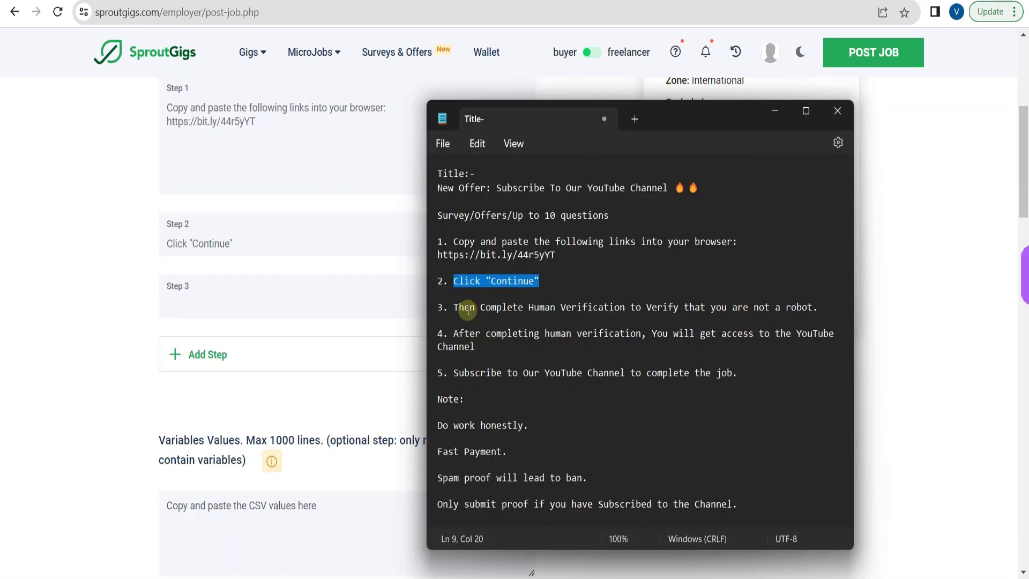
pyautogui.moveTo(454, 307); pyautogui.dragTo(821, 307)
pyautogui.hotkey('ctrl', 'c')
pyautogui.click(213, 311)
pyautogui.hotkey('ctrl', 'v')
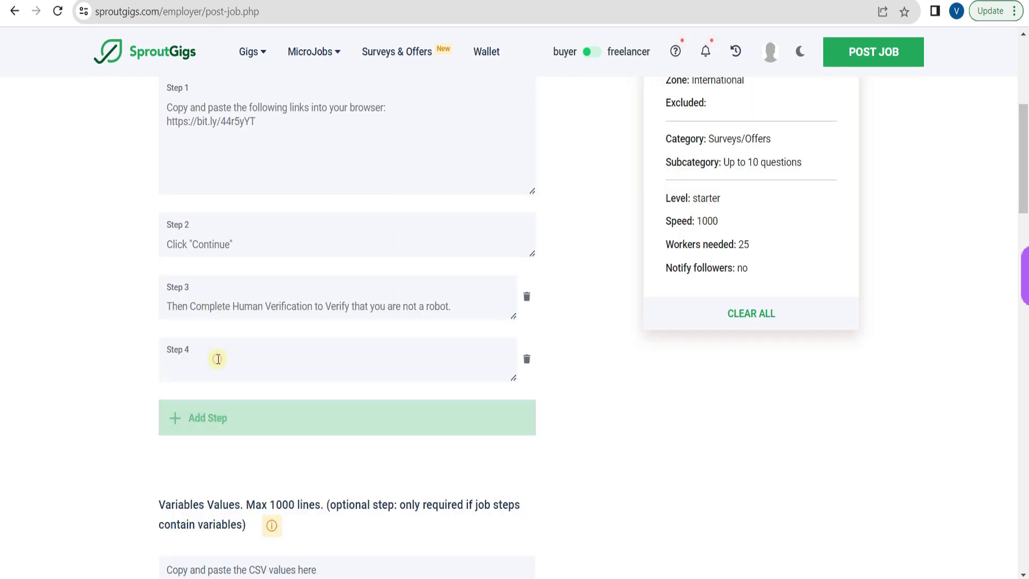
# Fill Step 4 with the copied text "After completing human verification, You will get access to the YouTube Channel"
pyautogui.hotkey('alt', 'Tab')
pyautogui.moveTo(454, 333); pyautogui.dragTo(748, 370)
pyautogui.click(264, 370)
pyautogui.hotkey('ctrl', 'v')
# Add Step 5 with the copied text "Subscribe to Our YouTube Channel to complete the job."
pyautogui.click(208, 418)
pyautogui.hotkey('alt', 'Tab')
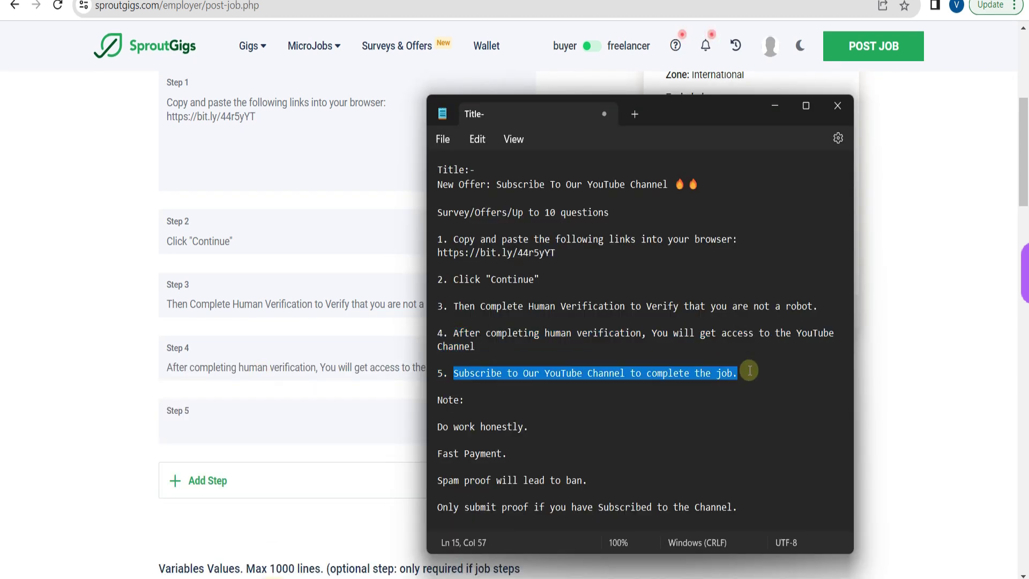
pyautogui.hotkey('ctrl', 'c')
pyautogui.hotkey('alt', 'Tab')
pyautogui.click(419, 424)
pyautogui.hotkey('ctrl', 'v')
# Enlarge the Step 5 box and append the notes' "Note:" section, through "Only submit proof if you have Subscribed to the Channel."
pyautogui.moveTo(513, 440); pyautogui.dragTo(527, 558)
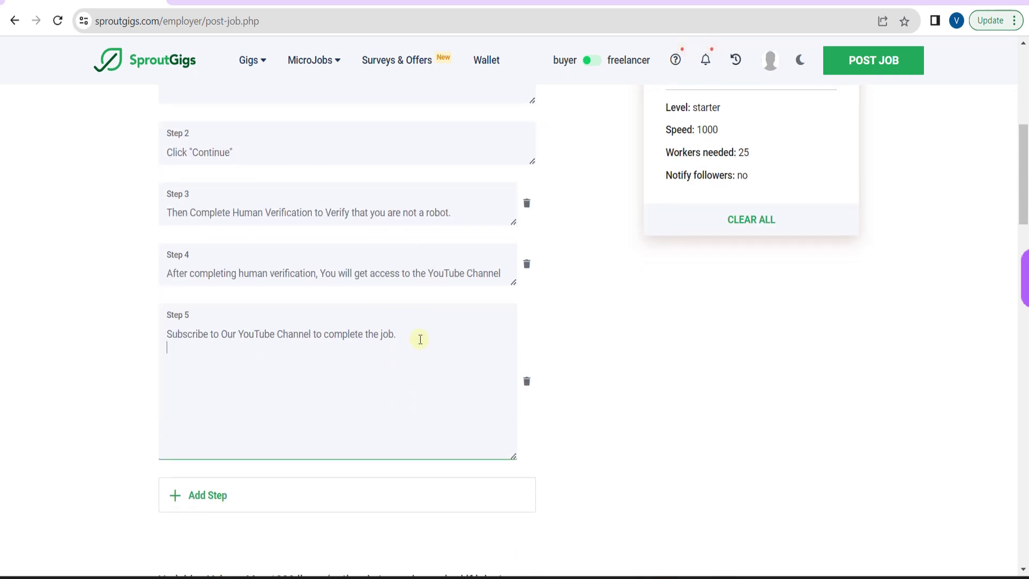
pyautogui.hotkey('alt', 'Tab')
pyautogui.scroll(-2, 468, 317)
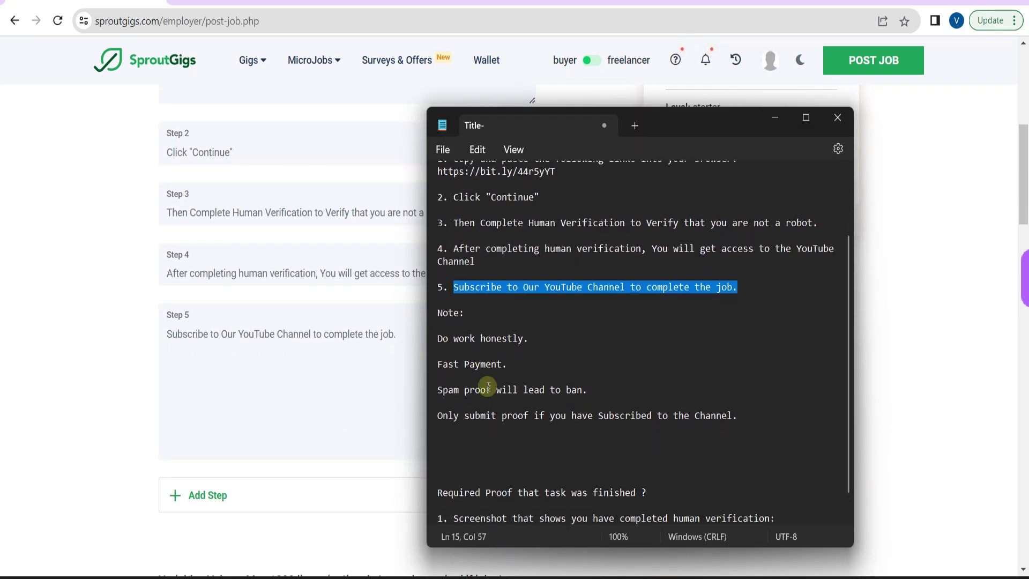
pyautogui.moveTo(436, 304); pyautogui.dragTo(753, 410)
pyautogui.hotkey('ctrl', 'c')
pyautogui.hotkey('alt', 'Tab')
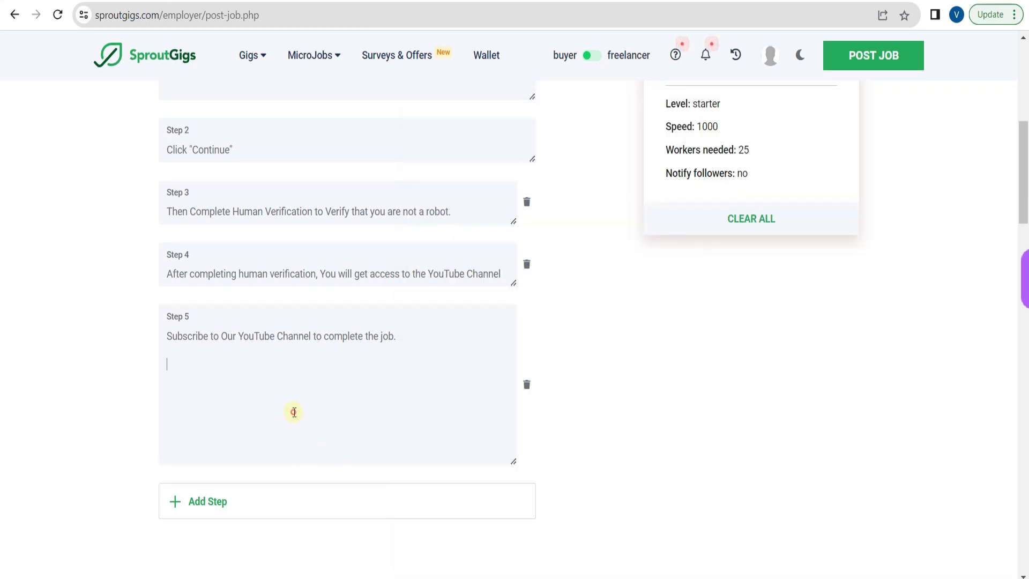
pyautogui.hotkey('ctrl', 'v')
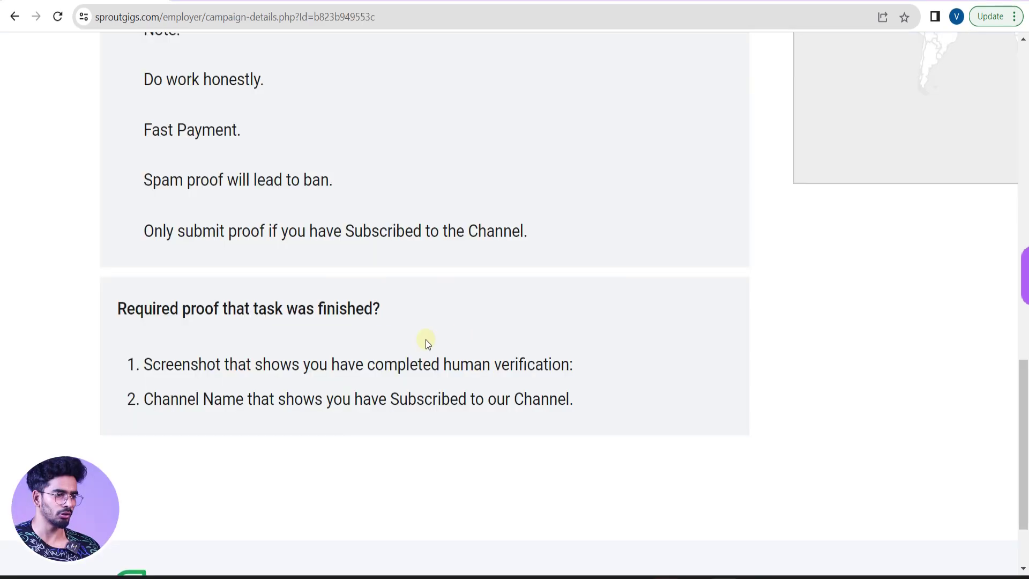
# Compare the "Note:" section on the job's campaign details page with the same section in the notes
pyautogui.scroll(2, 425, 340)
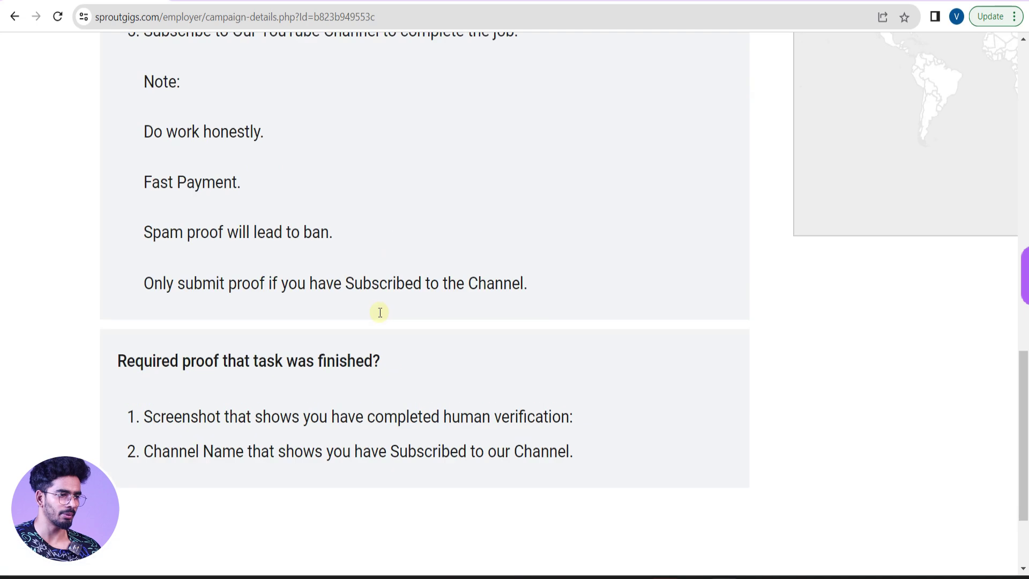
pyautogui.moveTo(143, 79); pyautogui.dragTo(480, 90)
pyautogui.click(480, 90)
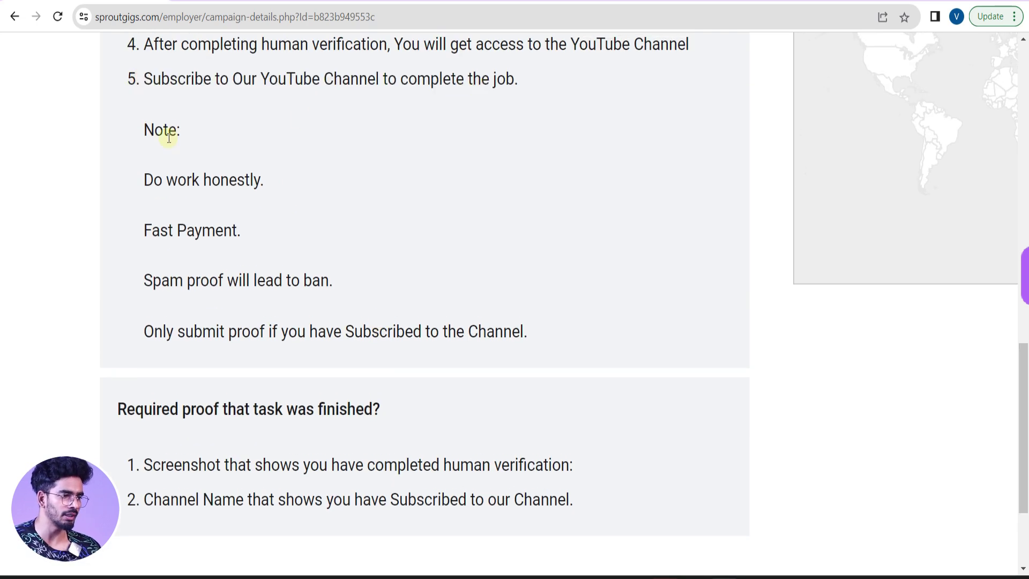
pyautogui.moveTo(142, 136); pyautogui.dragTo(588, 338)
pyautogui.hotkey('alt', 'Tab')
pyautogui.click(519, 310)
pyautogui.moveTo(438, 285); pyautogui.dragTo(778, 395)
pyautogui.click(778, 395)
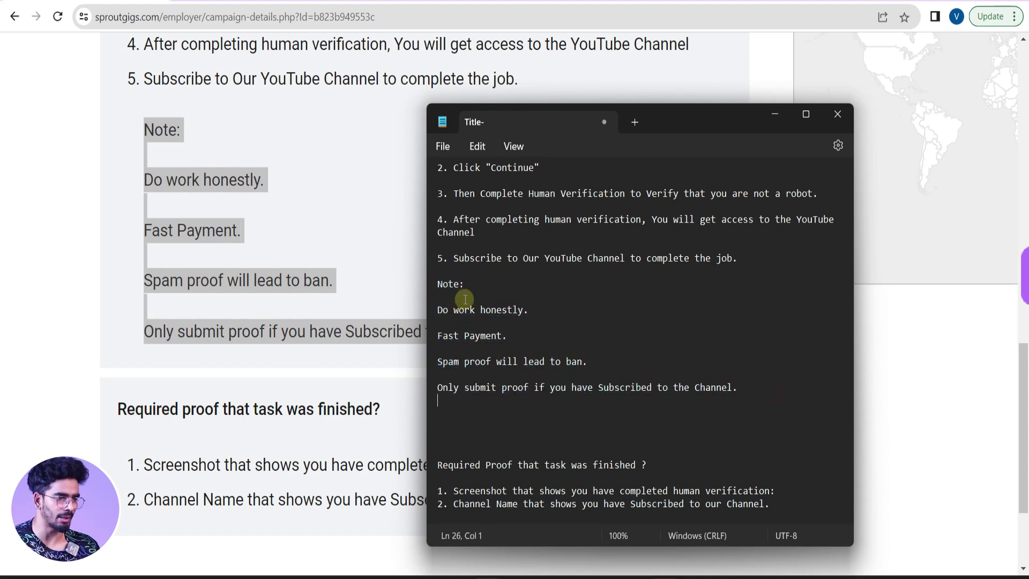
# Compare the required proof heading and its two proof items on the campaign page with those in the notes
pyautogui.click(208, 249)
pyautogui.moveTo(119, 411); pyautogui.dragTo(423, 402)
pyautogui.hotkey('alt', 'Tab')
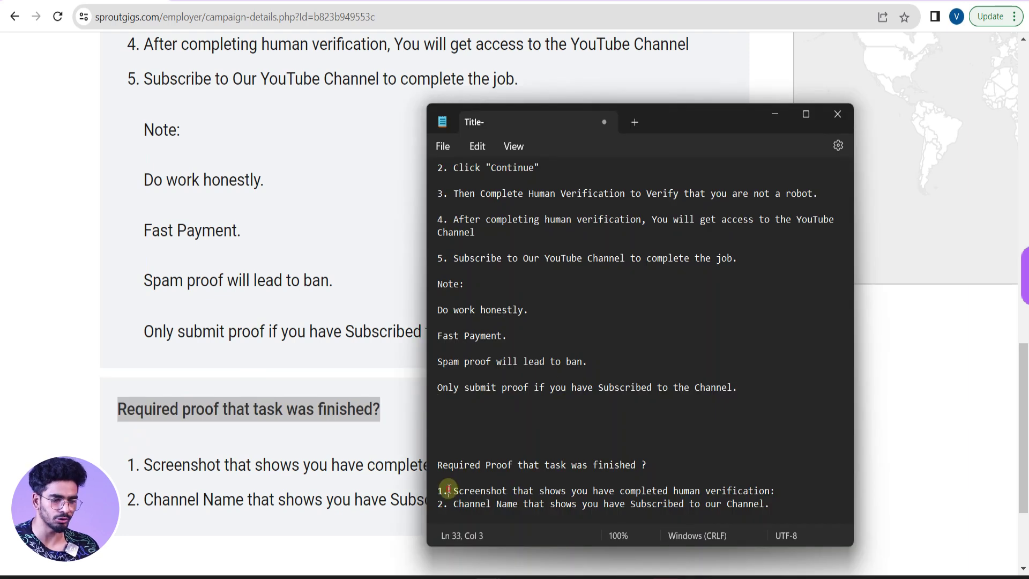
pyautogui.moveTo(745, 479); pyautogui.dragTo(782, 493)
pyautogui.click(782, 494)
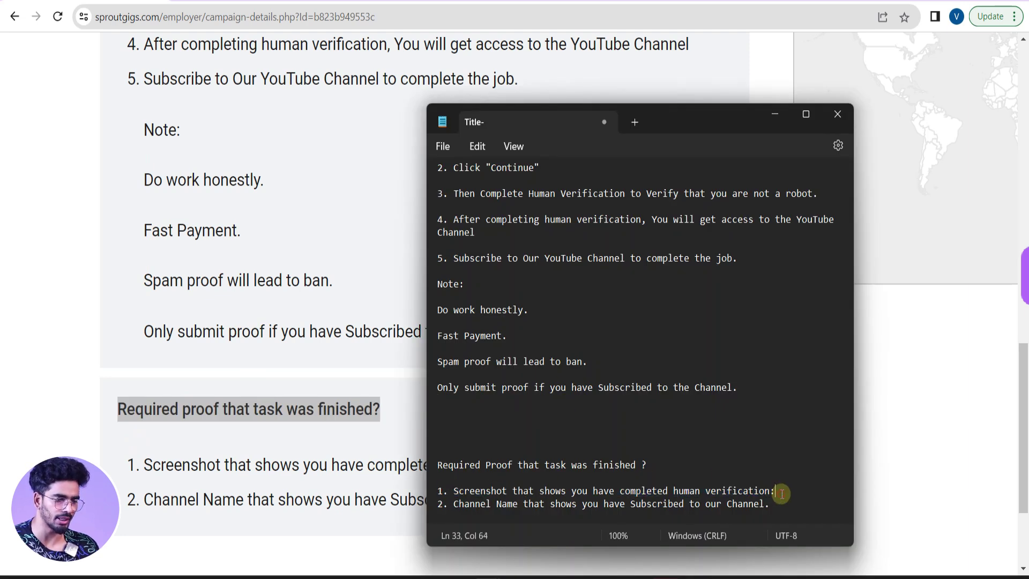
pyautogui.moveTo(459, 502); pyautogui.dragTo(777, 498)
pyautogui.click(193, 452)
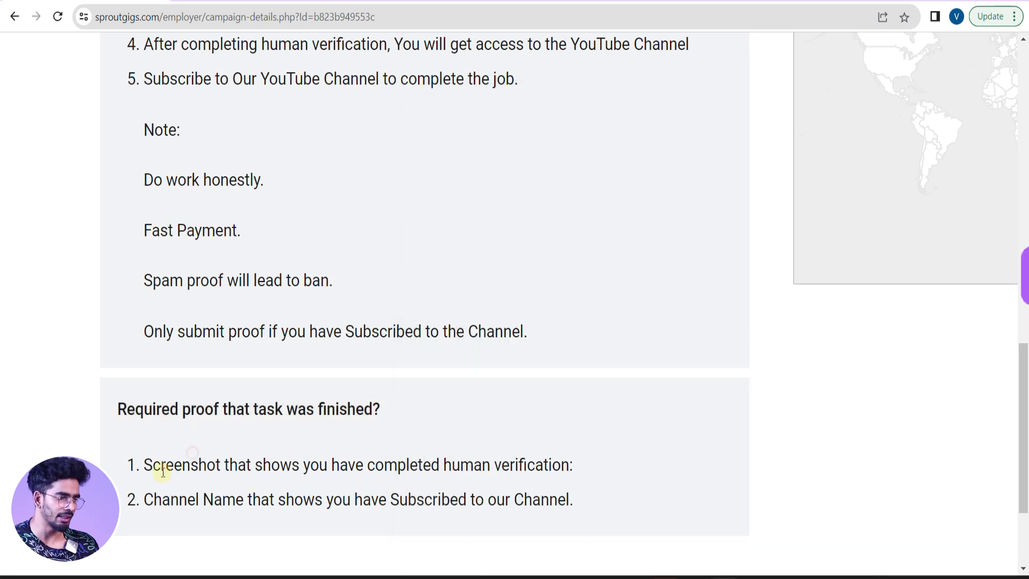
pyautogui.moveTo(143, 498); pyautogui.dragTo(358, 487)
pyautogui.moveTo(358, 487); pyautogui.dragTo(573, 500)
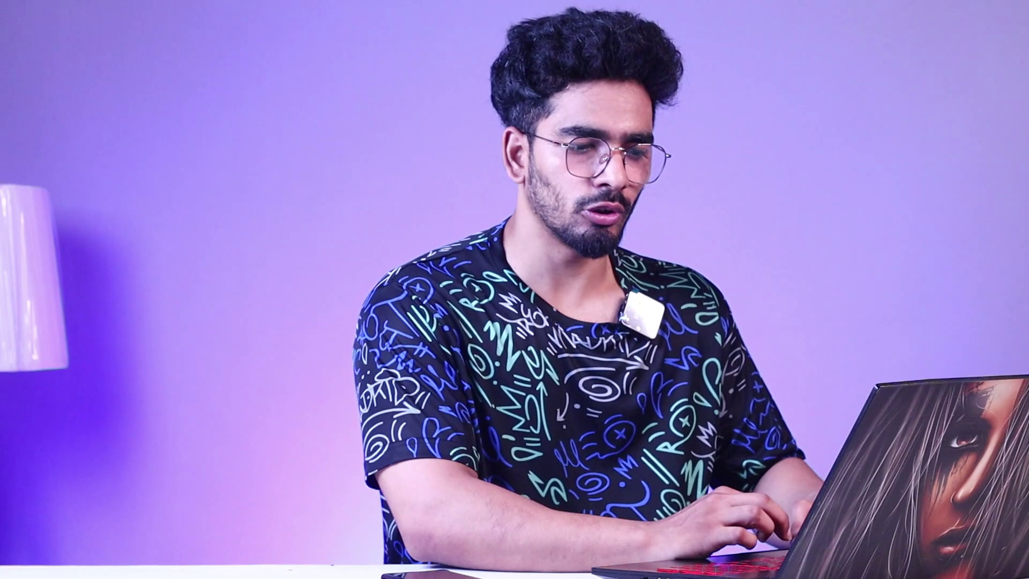